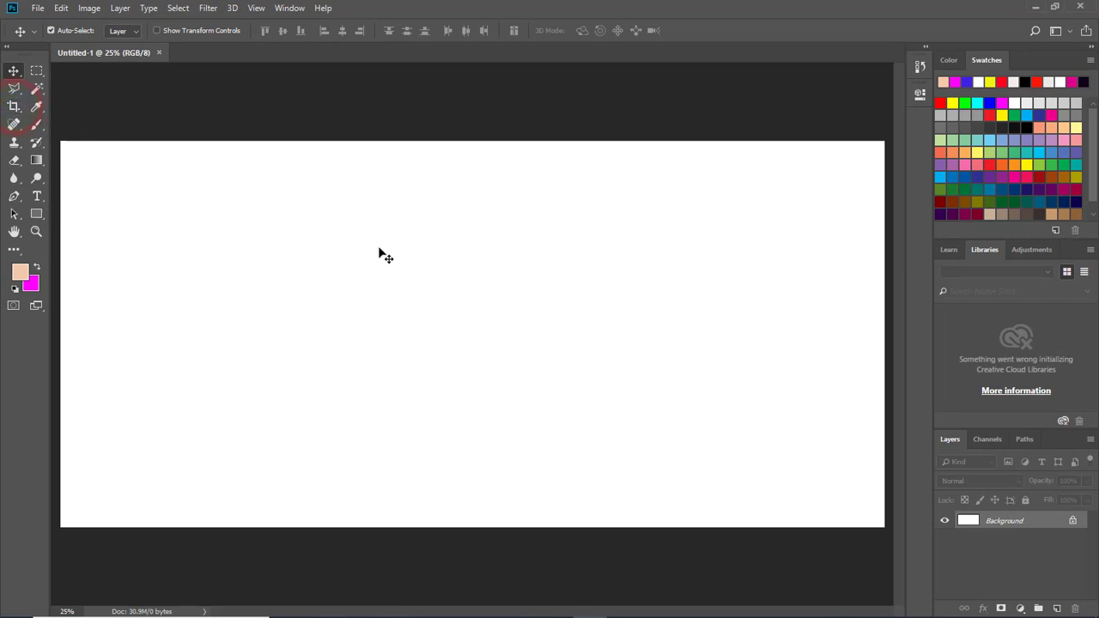
# - Crop the wide blank canvas to a nearly square area, keeping its full height
pyautogui.click(12, 104)
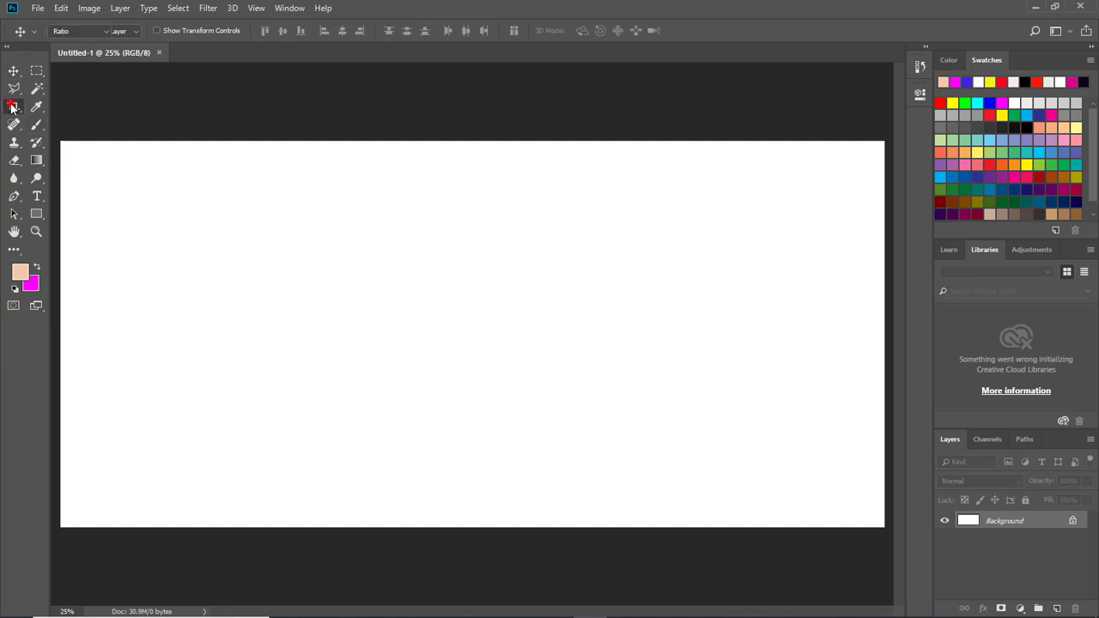
pyautogui.moveTo(250, 171); pyautogui.dragTo(640, 535)
pyautogui.doubleClick(573, 467)
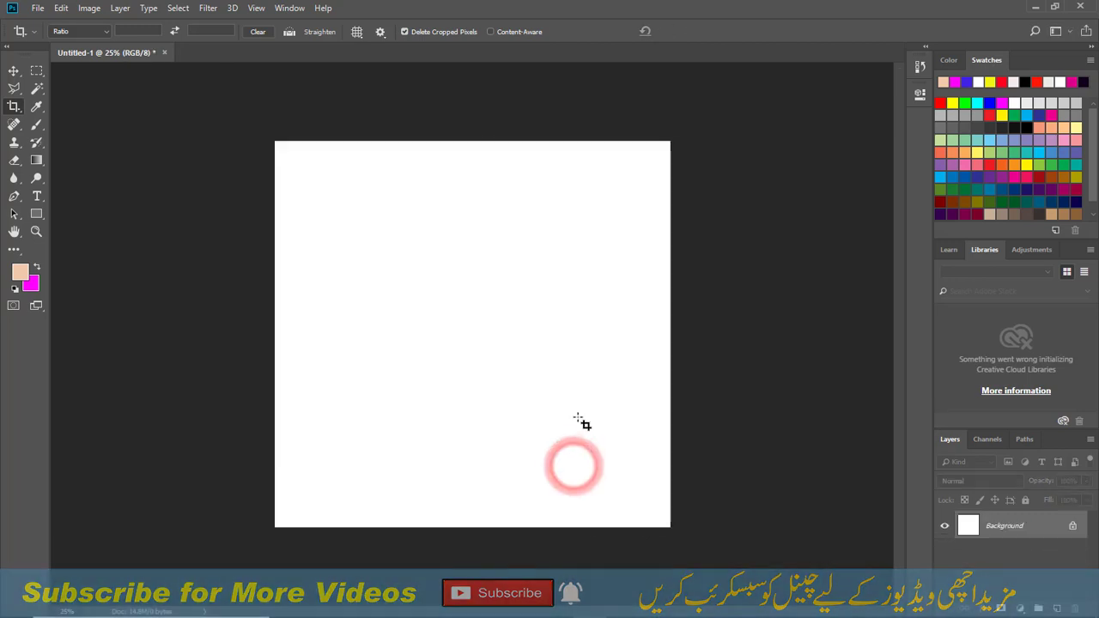
pyautogui.press('v')
# - Duplicate the Background layer as Background copy and delete the original locked Background layer
pyautogui.rightClick(1013, 530)
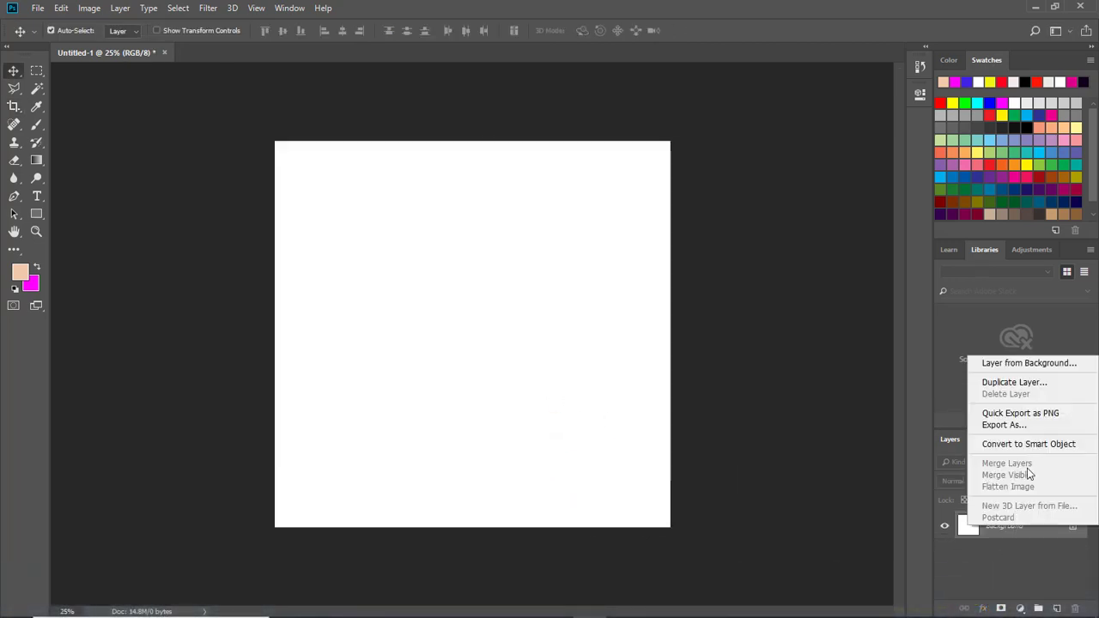
pyautogui.click(1018, 380)
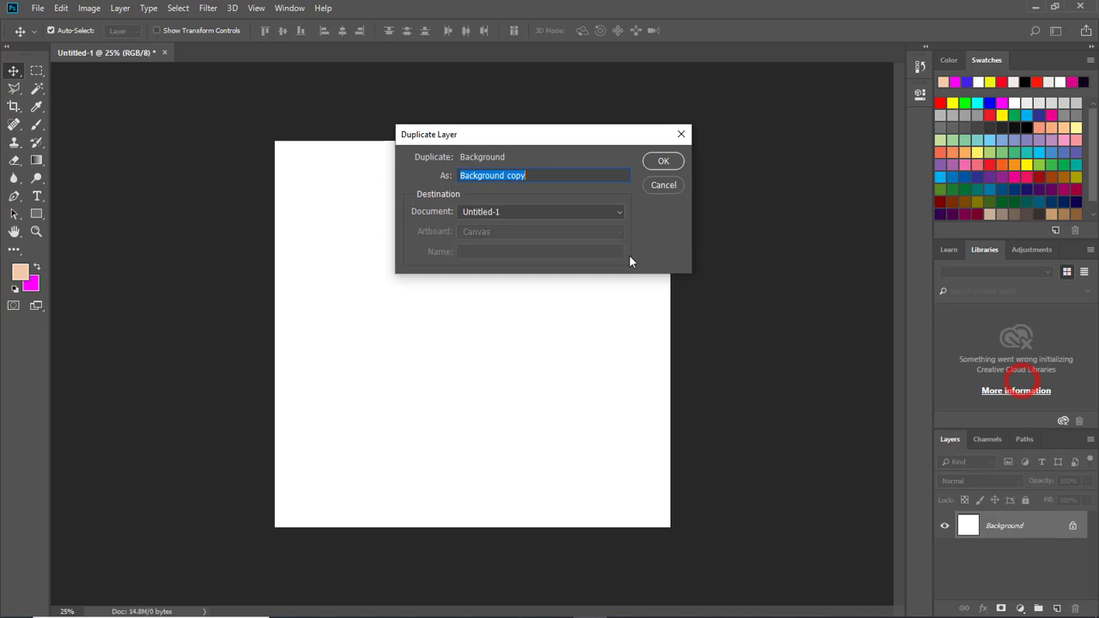
pyautogui.click(652, 163)
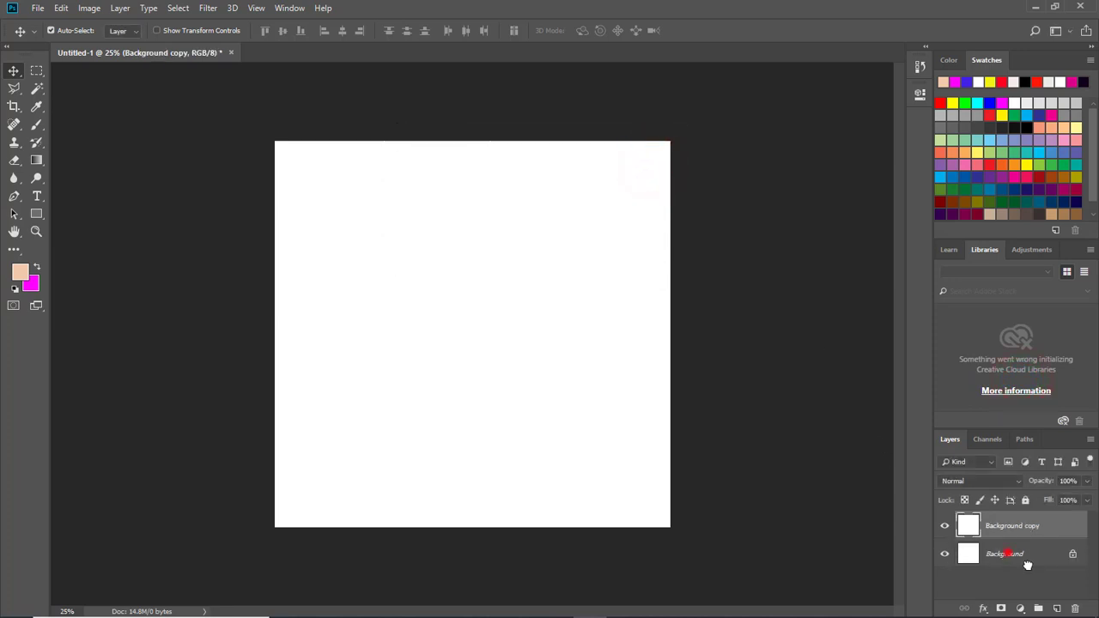
pyautogui.moveTo(1027, 564); pyautogui.dragTo(1075, 609)
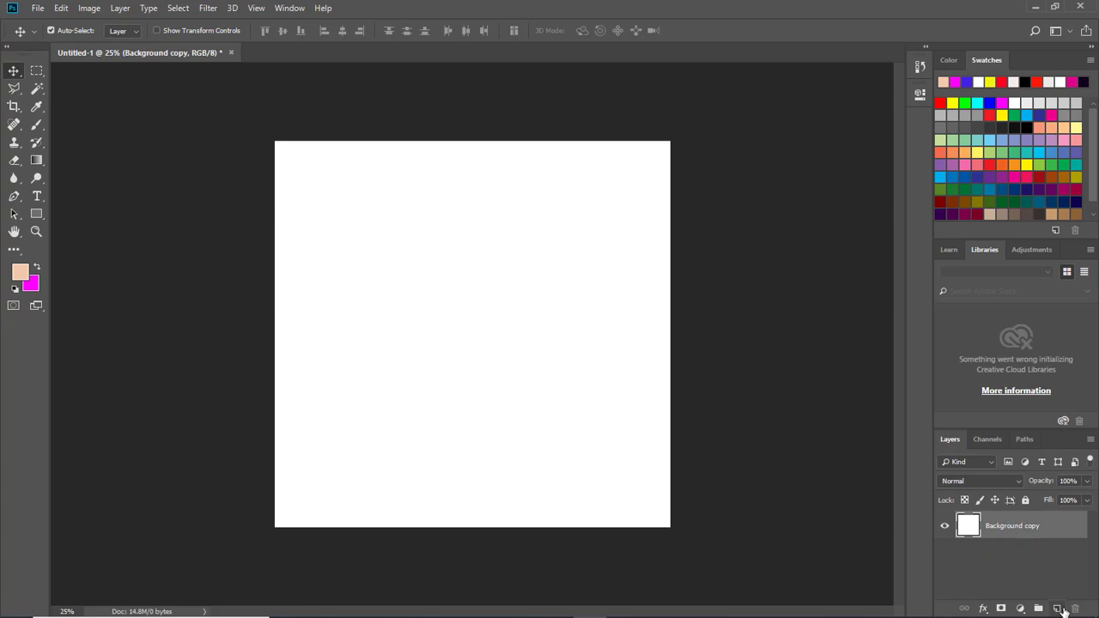
# - On a new layer, make a Polygonal Lasso selection of a narrow inverted V with a short left leg and a longer, thicker right leg
pyautogui.click(1057, 609)
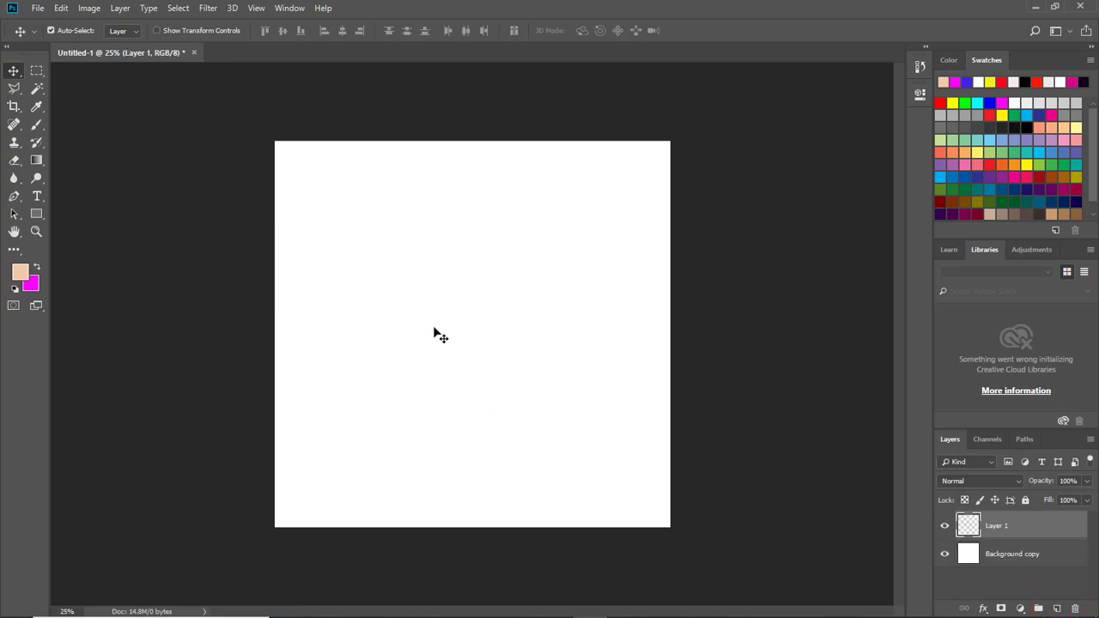
pyautogui.press('l')
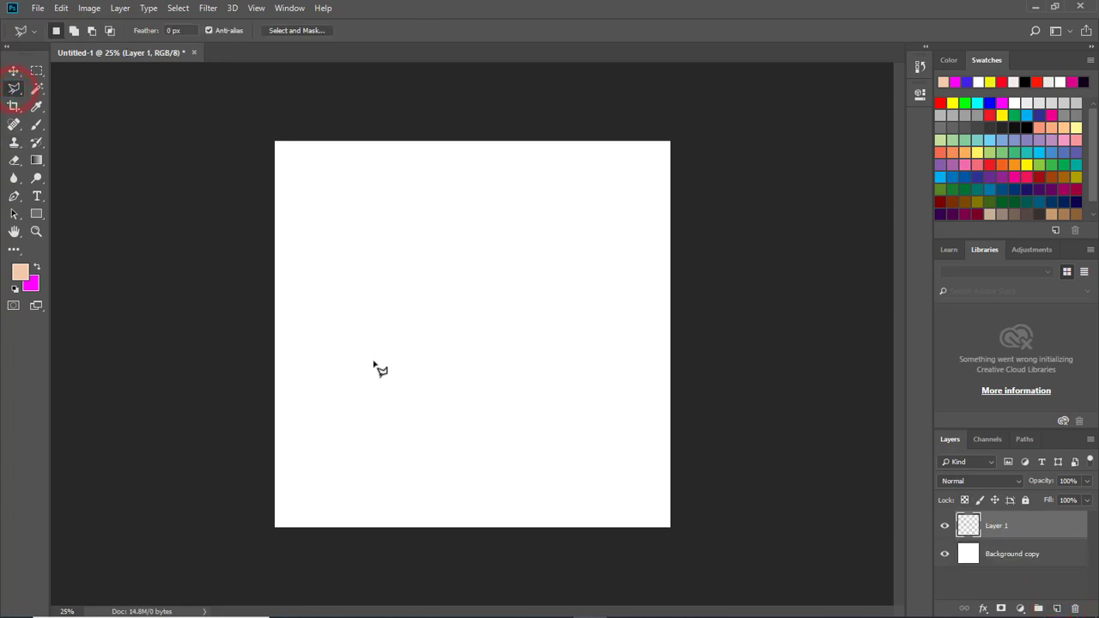
pyautogui.click(361, 362)
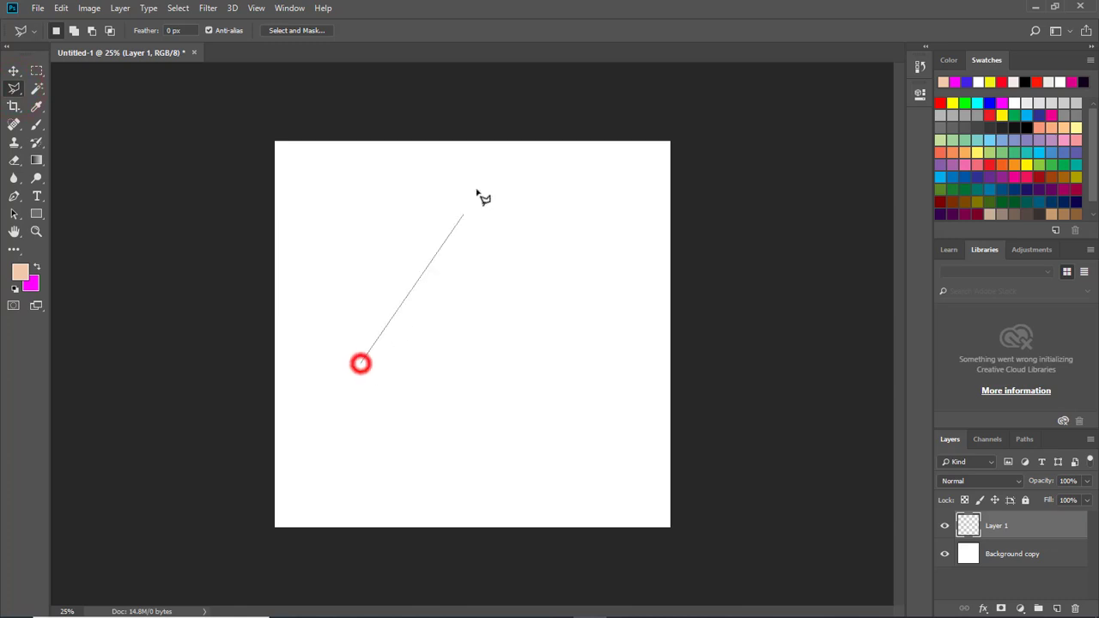
pyautogui.click(429, 158)
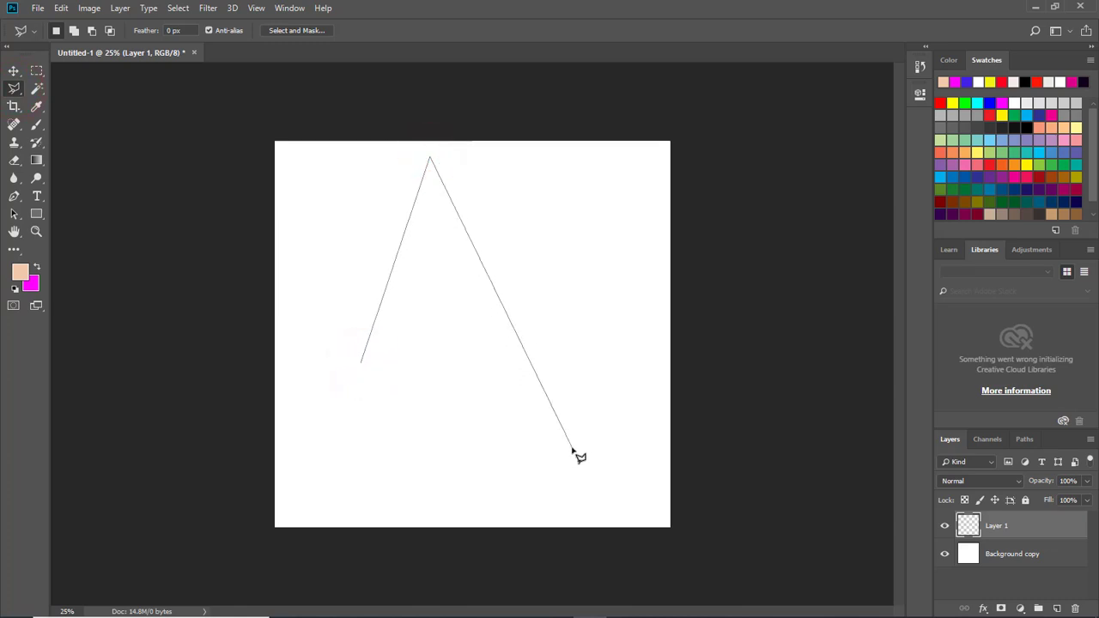
pyautogui.click(625, 411)
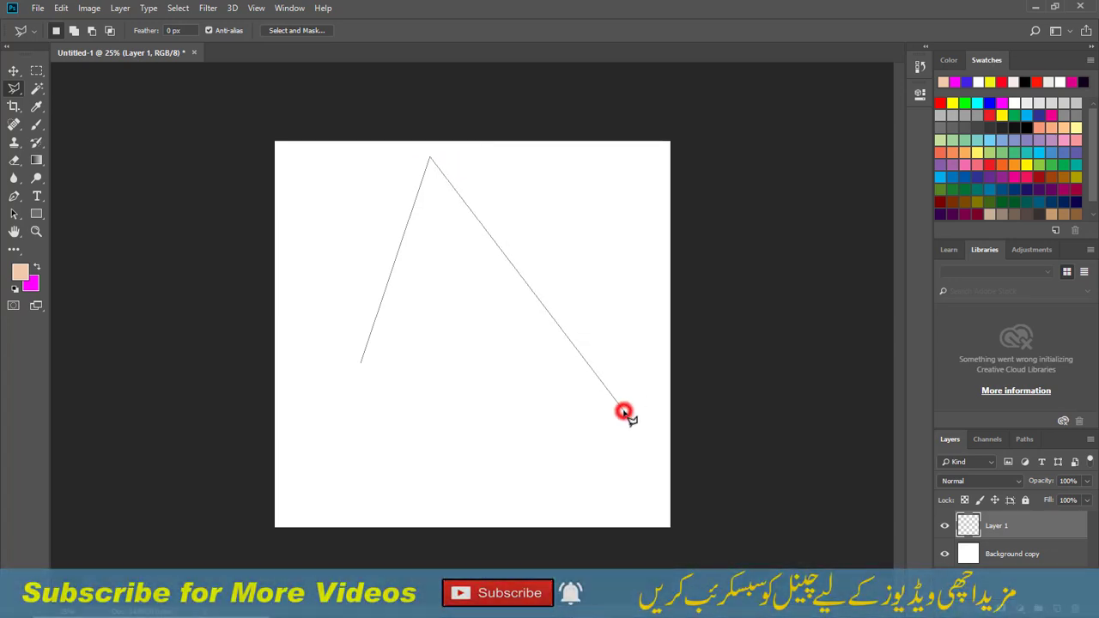
pyautogui.click(423, 205)
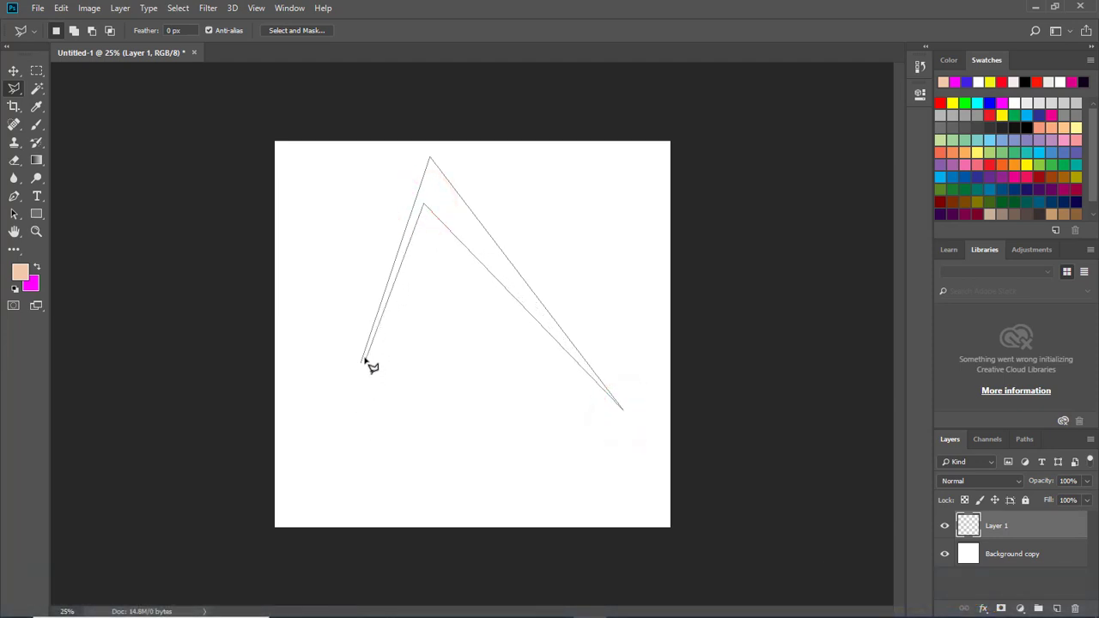
pyautogui.click(363, 362)
pyautogui.press('v')
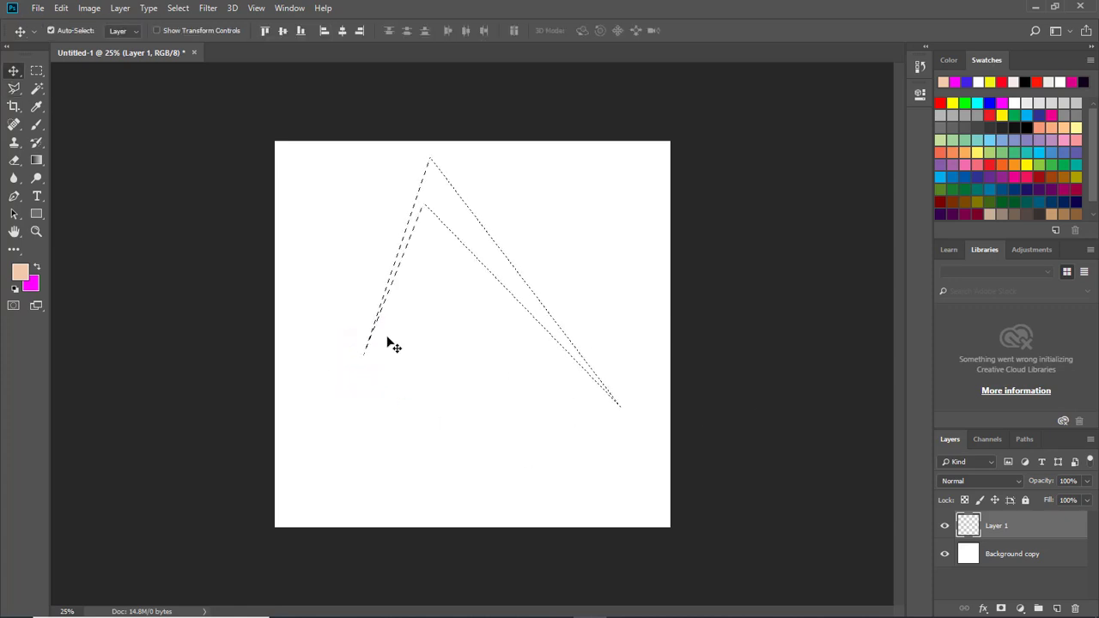
# - Fill the inverted V selection with magenta and deselect it
pyautogui.click(37, 268)
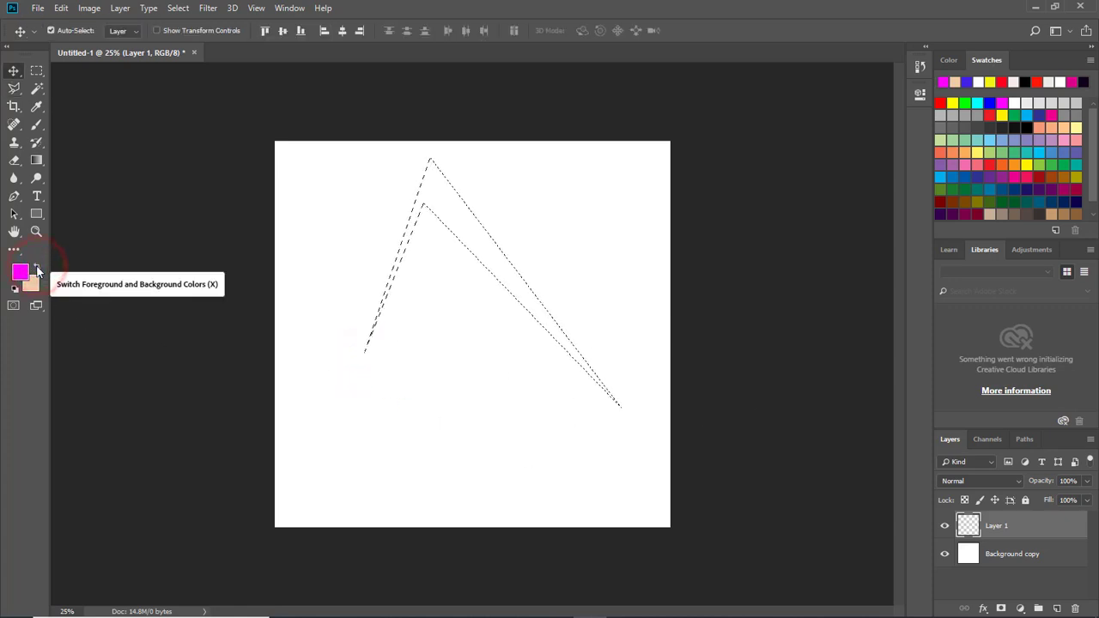
pyautogui.hotkey('alt', 'BackSpace')
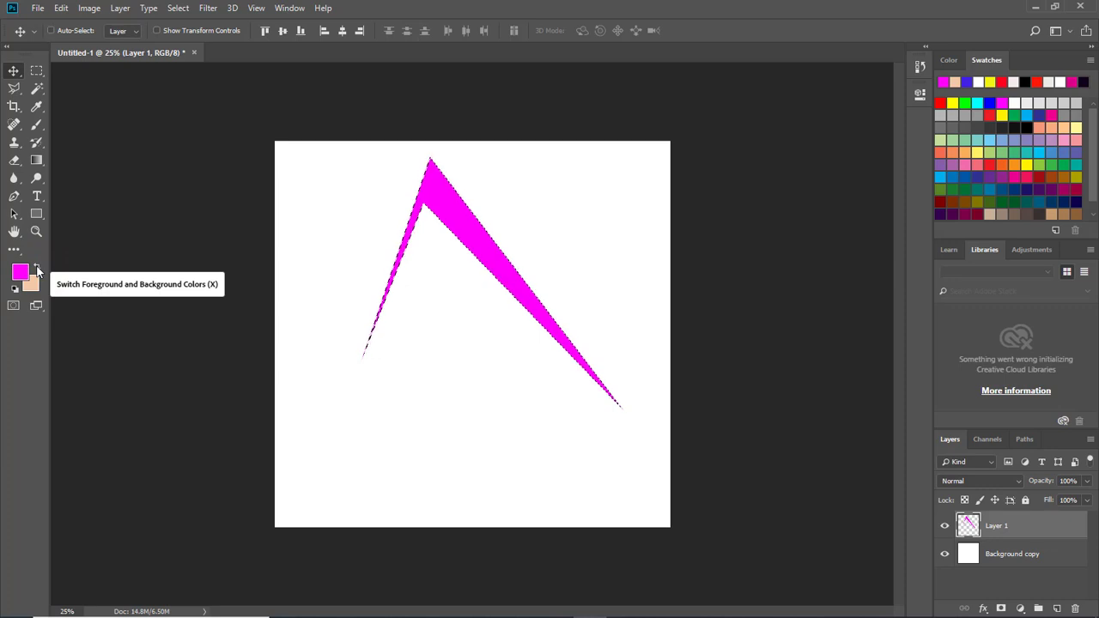
pyautogui.hotkey('ctrl', 'd')
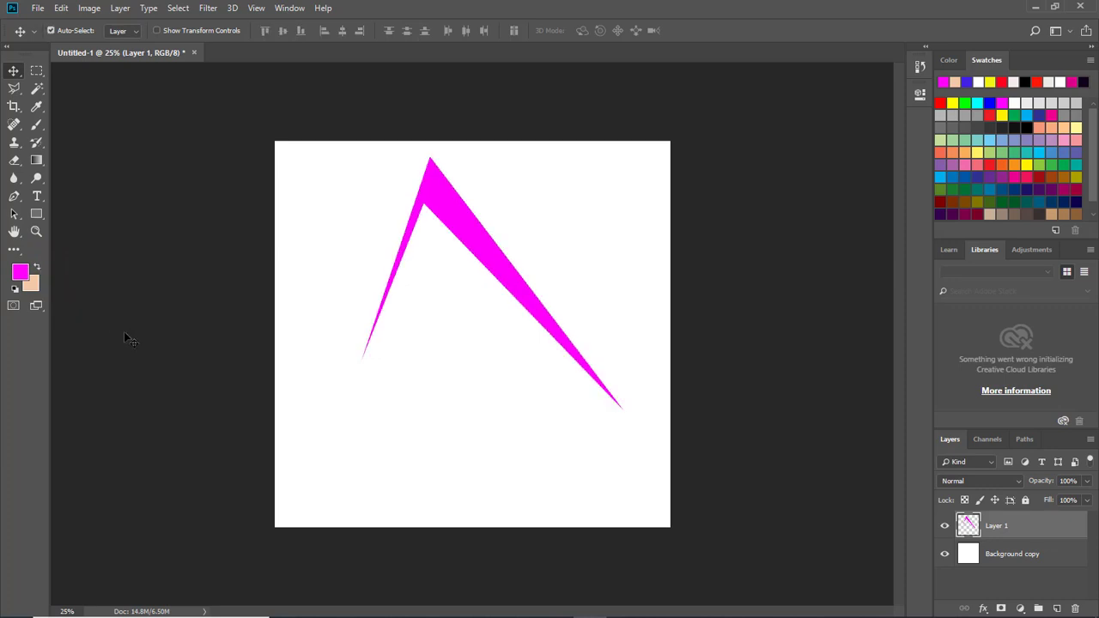
# - On a new layer, make a Polygonal Lasso selection of a thin diagonal bar crossing the inverted V, tapering to a point at its upper right end
pyautogui.press('l')
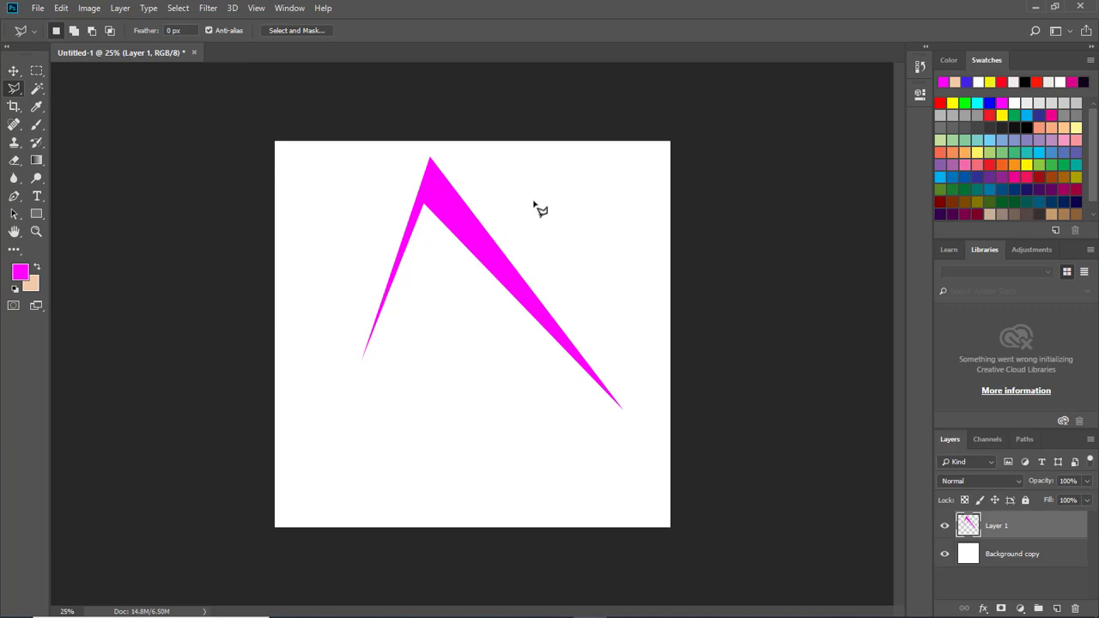
pyautogui.click(356, 368)
pyautogui.click(1058, 609)
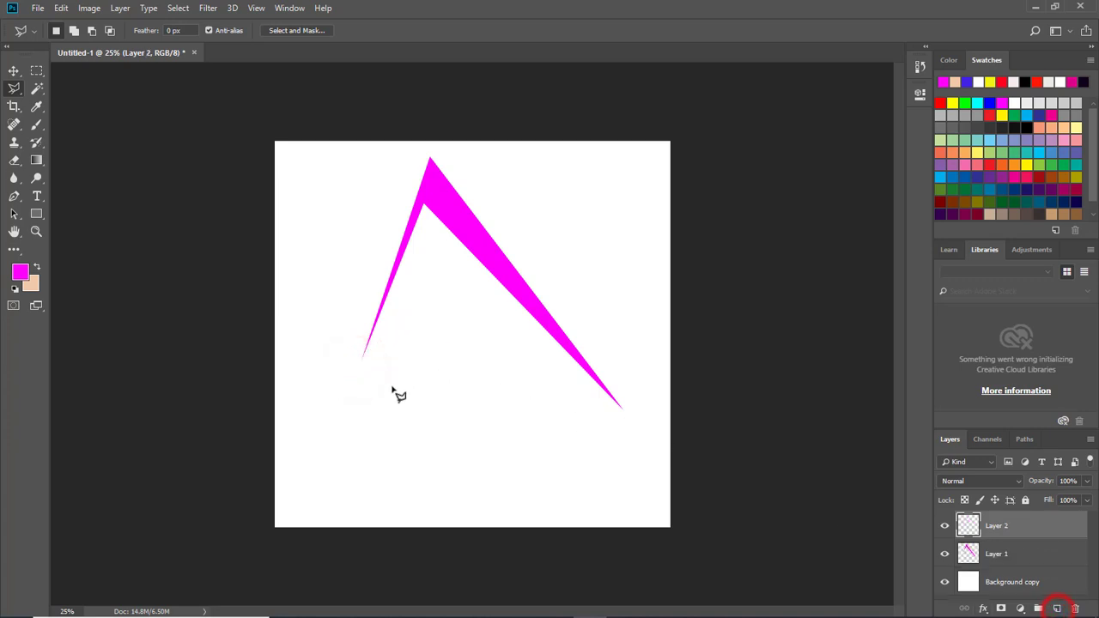
pyautogui.click(350, 371)
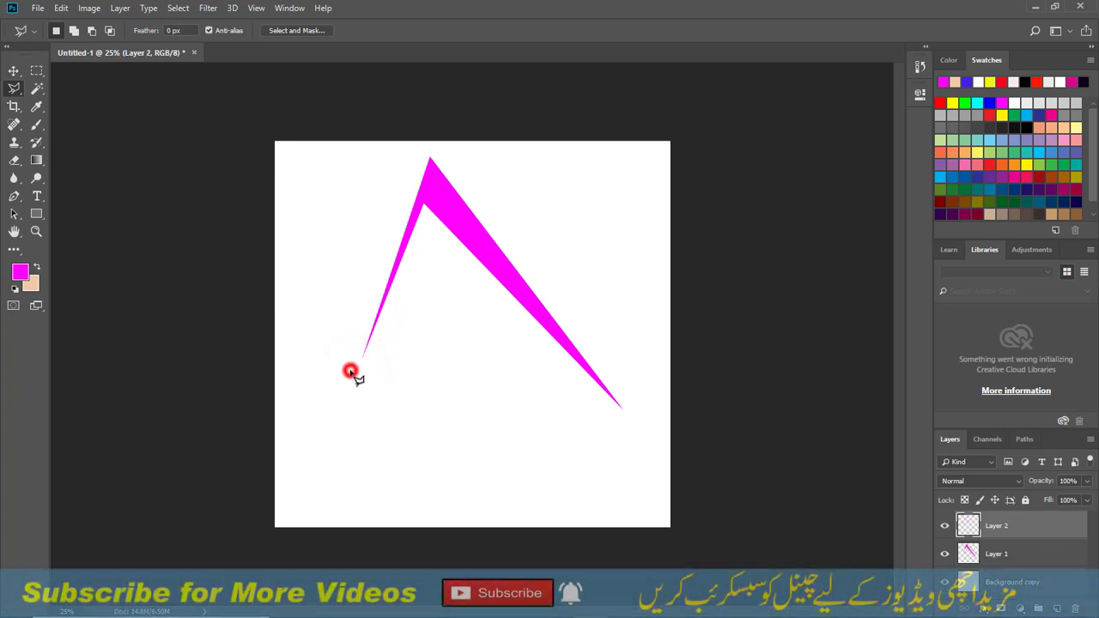
pyautogui.click(536, 194)
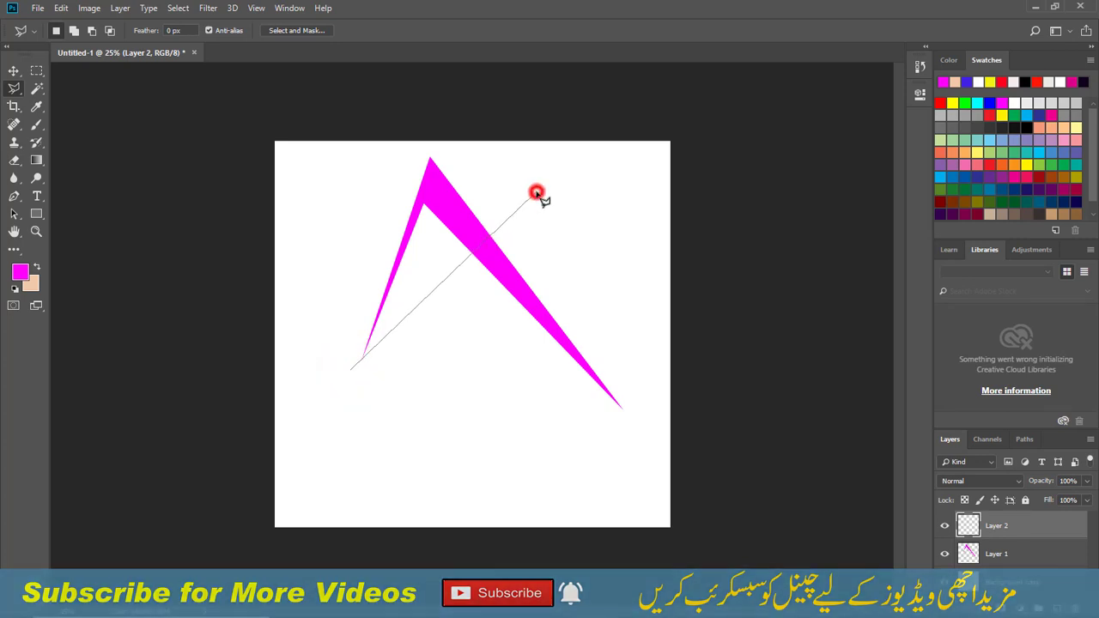
pyautogui.click(328, 391)
pyautogui.click(351, 369)
pyautogui.doubleClick(350, 369)
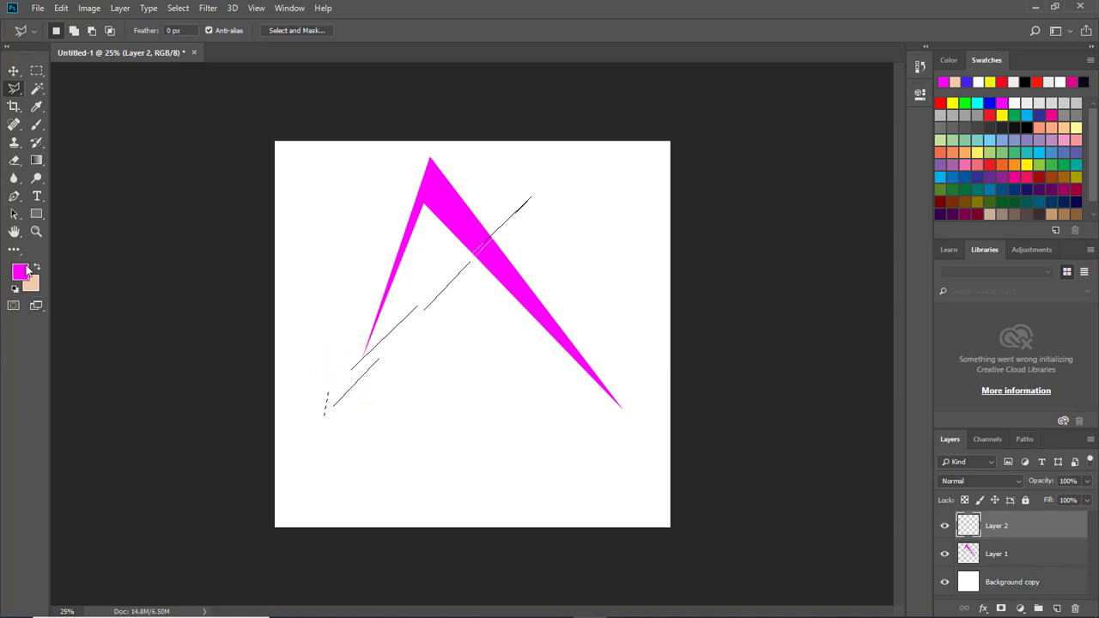
# - Fill the diagonal bar selection with the peach colour and deselect it
pyautogui.click(36, 269)
pyautogui.hotkey('alt', 'BackSpace')
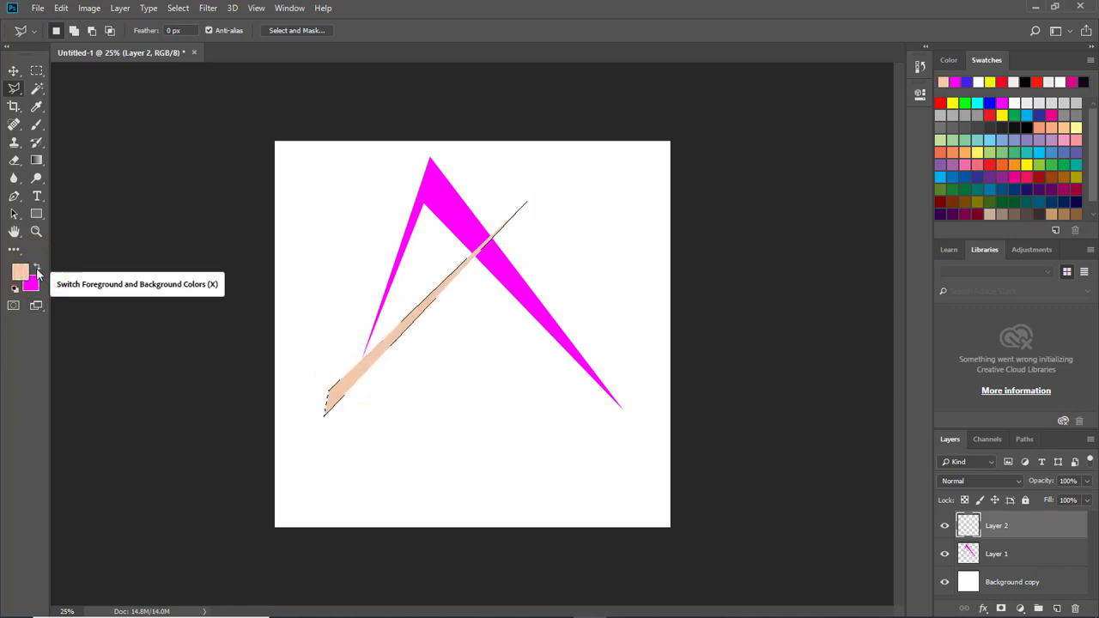
pyautogui.hotkey('ctrl', 'd')
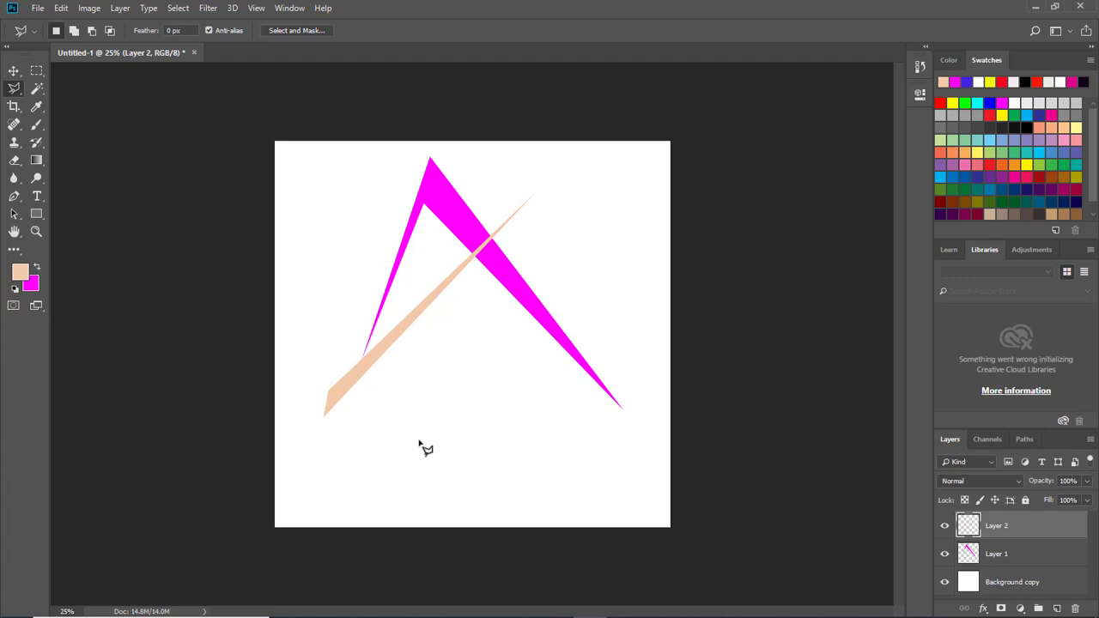
# - Move the magenta inverted V slightly right and down, and shift the peach diagonal bar slightly right to match
pyautogui.press('v')
pyautogui.rightClick(461, 230)
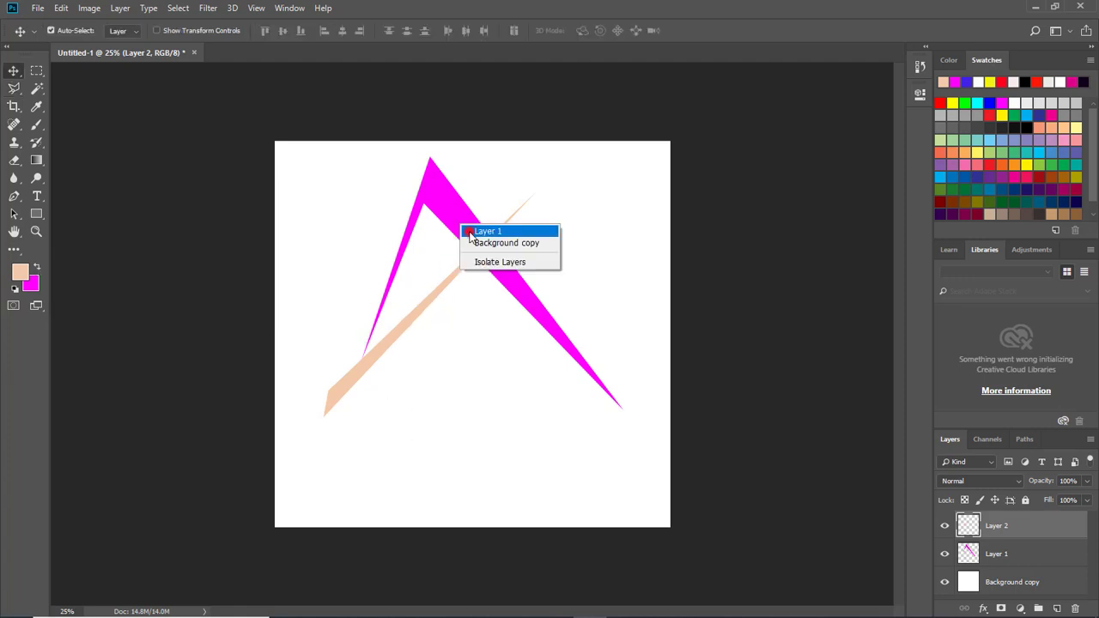
pyautogui.click(470, 230)
pyautogui.moveTo(470, 232); pyautogui.dragTo(486, 241)
pyautogui.rightClick(391, 342)
pyautogui.click(402, 346)
pyautogui.moveTo(395, 340); pyautogui.dragTo(409, 340)
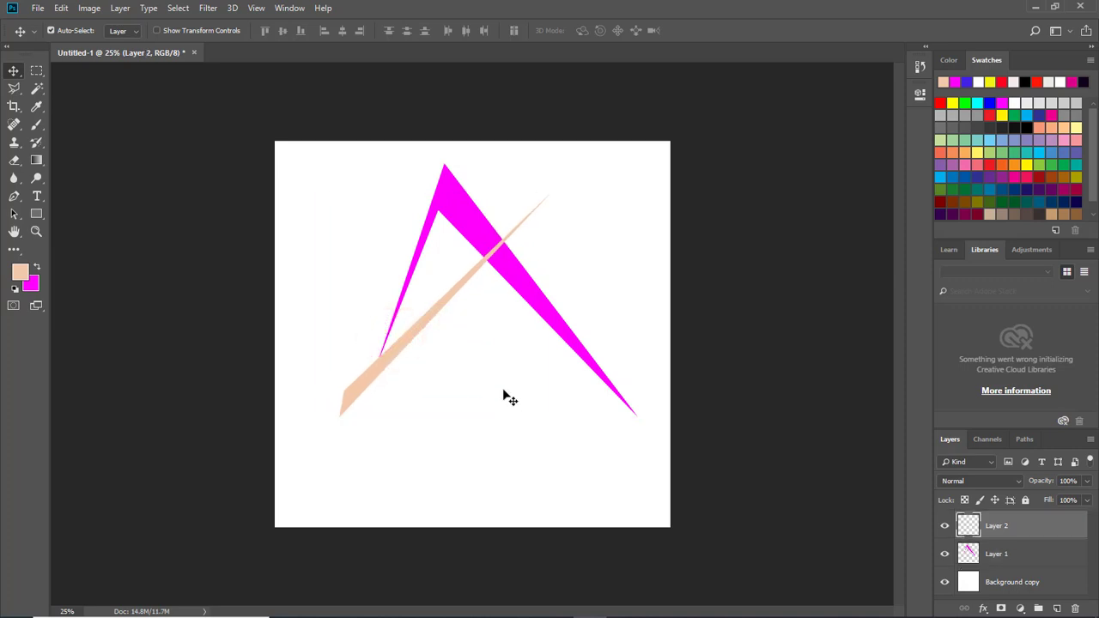
# - Nudge the magenta inverted V up and to the right so its left leg's tip meets the peach bar
pyautogui.rightClick(470, 221)
pyautogui.click(478, 215)
pyautogui.moveTo(481, 218); pyautogui.dragTo(484, 213)
pyautogui.rightClick(400, 339)
pyautogui.click(404, 348)
pyautogui.moveTo(407, 349)
pyautogui.mouseDown()
pyautogui.moveTo(423, 351)
pyautogui.moveTo(387, 355)
pyautogui.moveTo(388, 405)
pyautogui.mouseUp()
pyautogui.rightClick(399, 359)
pyautogui.click(400, 359)
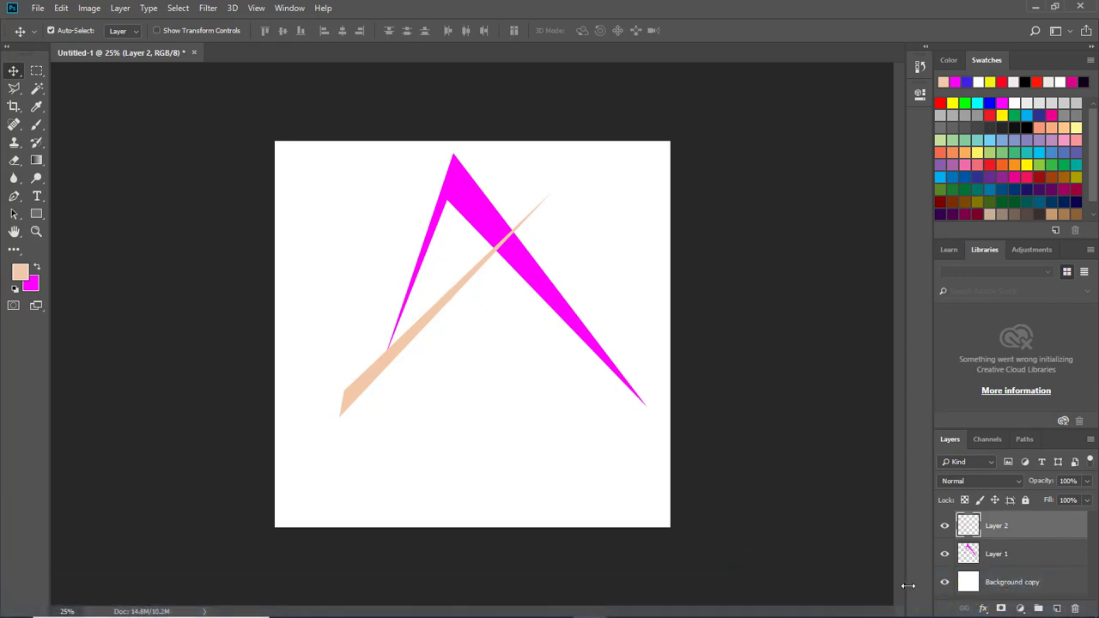
# - Apply a Color Overlay in pure red (RGB 255, 0, 0) at 100% opacity to the magenta inverted V on Layer 1
pyautogui.rightClick(532, 274)
pyautogui.click(541, 277)
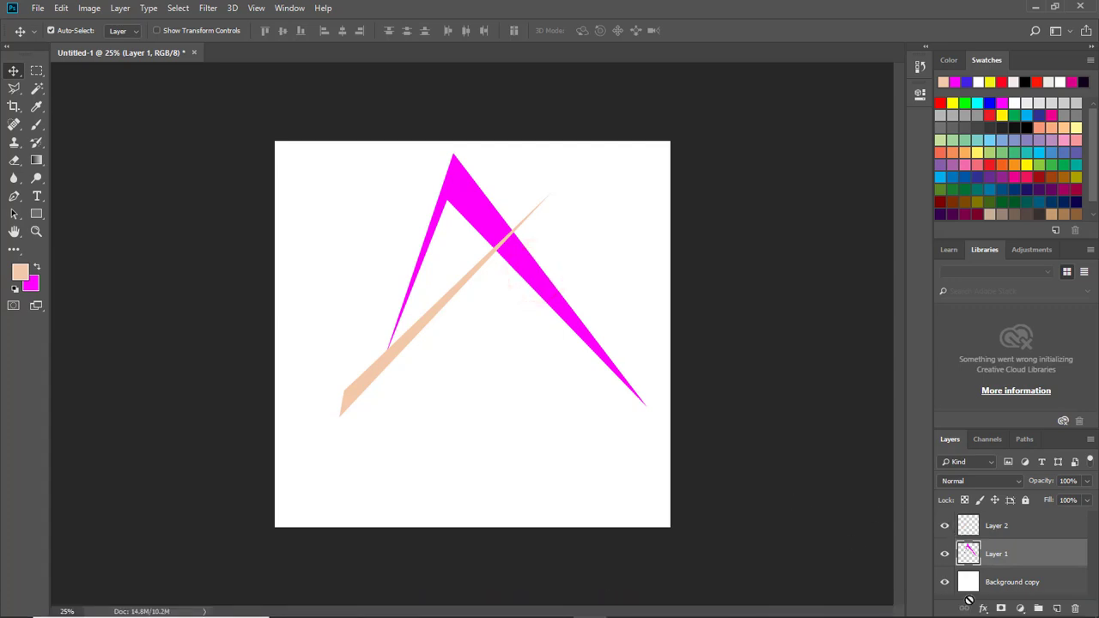
pyautogui.click(984, 610)
pyautogui.click(989, 551)
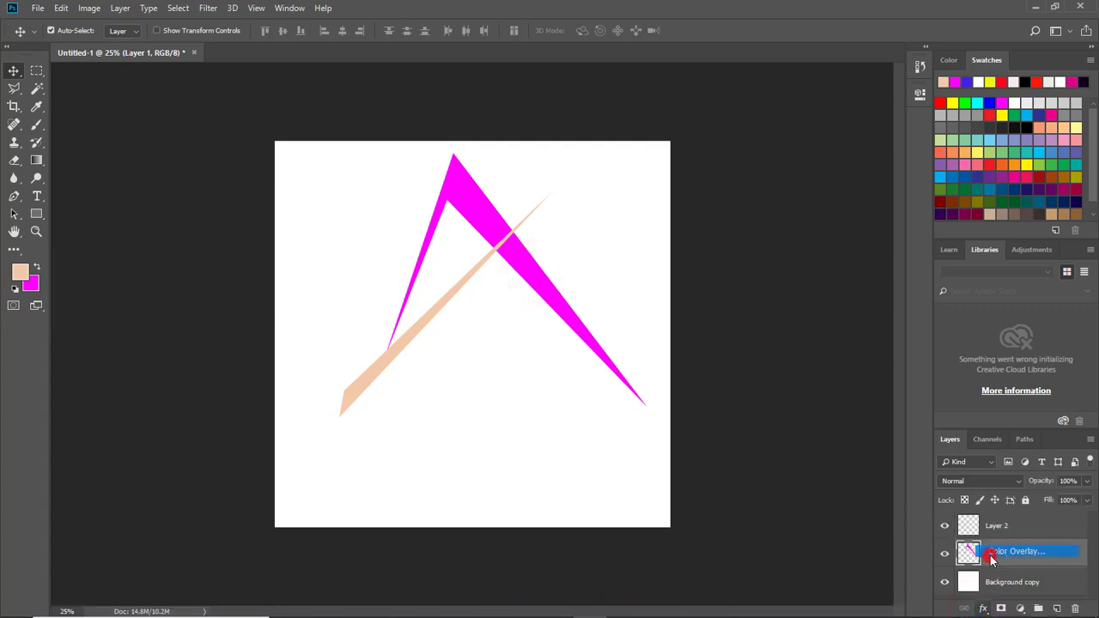
pyautogui.doubleClick(977, 549)
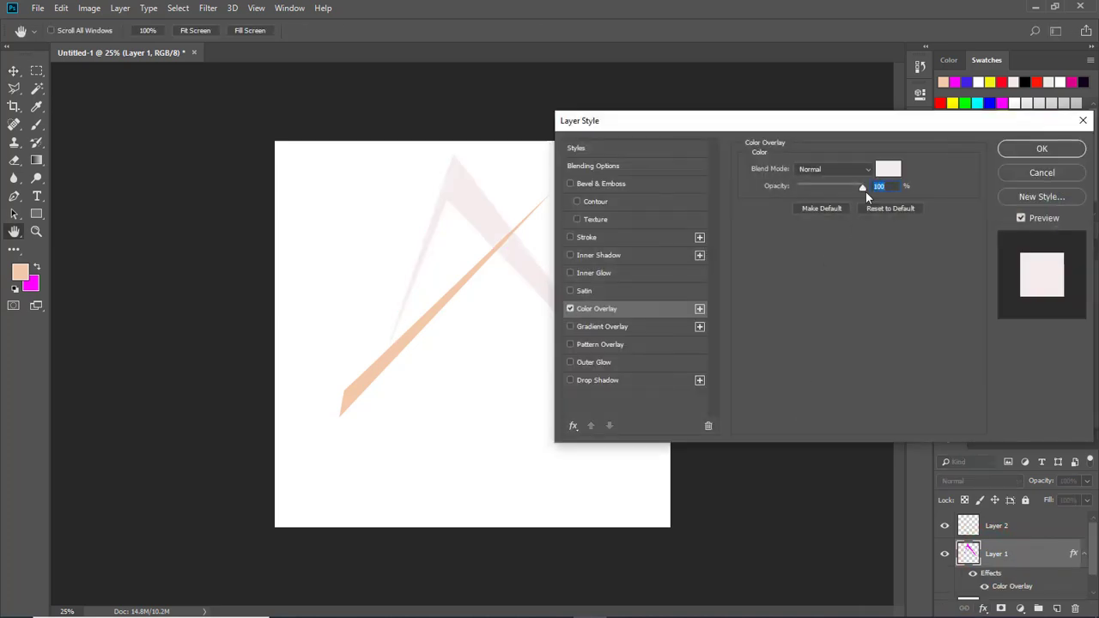
pyautogui.click(898, 173)
pyautogui.click(679, 118)
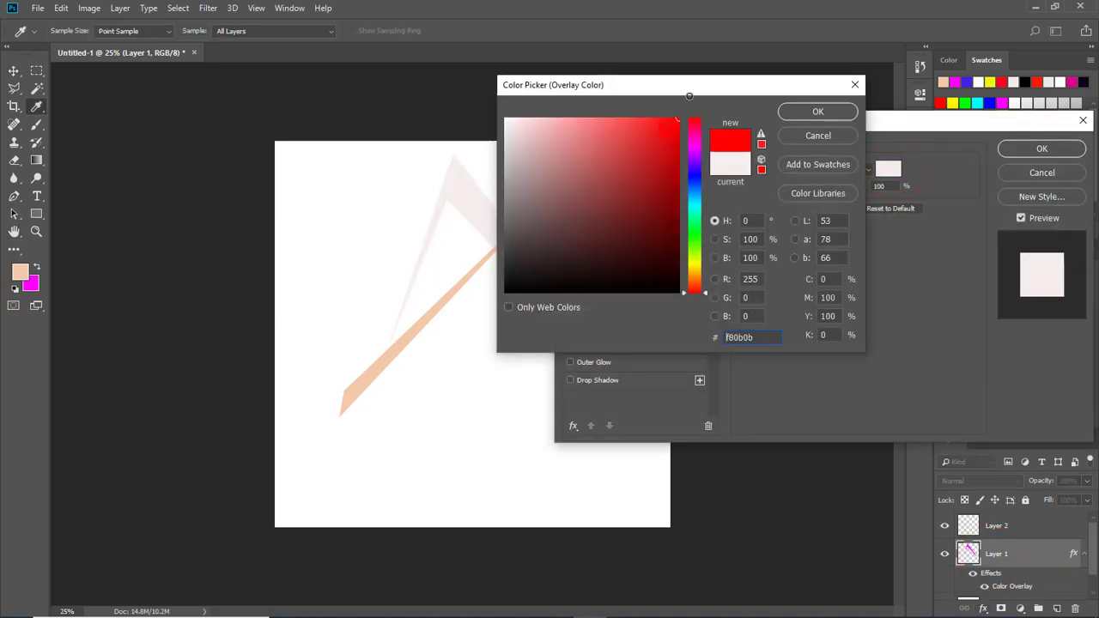
pyautogui.click(790, 114)
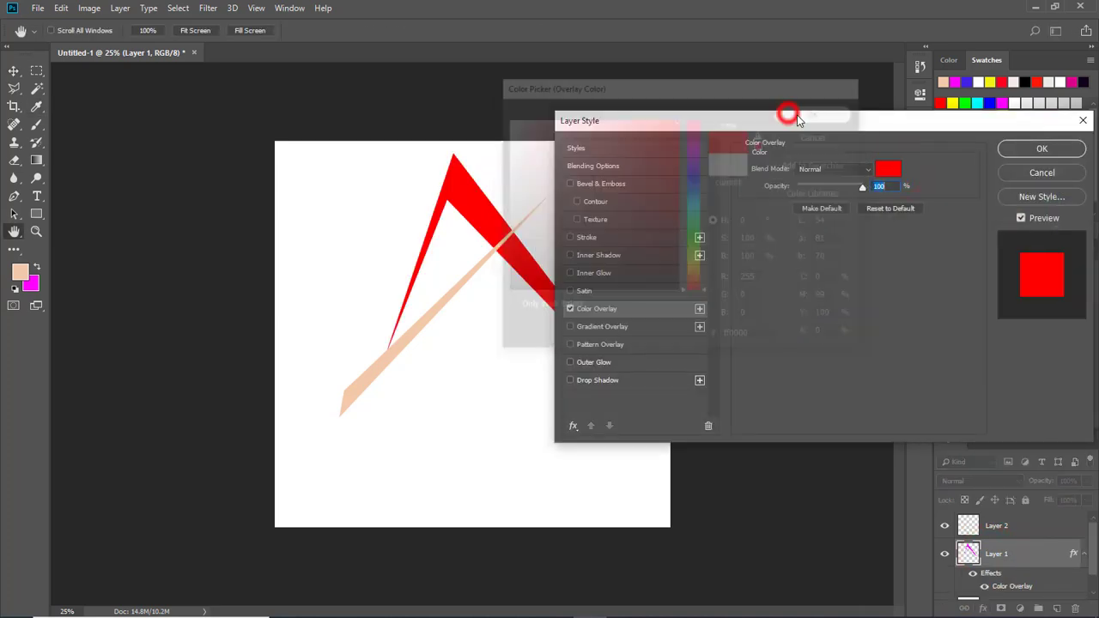
pyautogui.click(1040, 148)
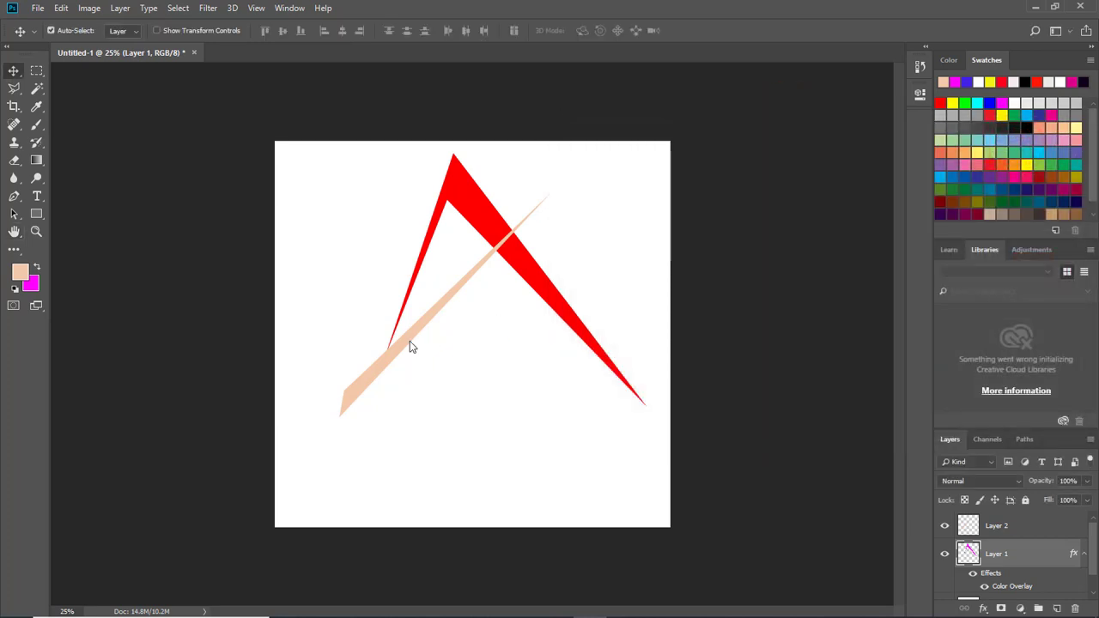
# - Apply a Color Overlay in violet-blue (#3c00ff) to the peach diagonal bar on Layer 2
pyautogui.rightClick(410, 341)
pyautogui.click(415, 347)
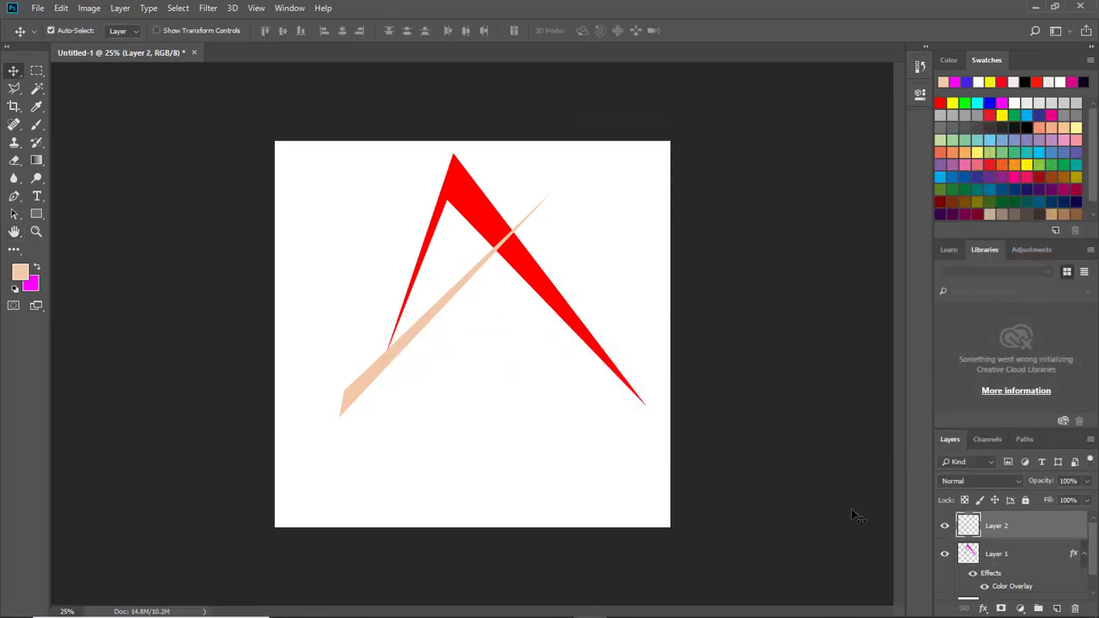
pyautogui.click(984, 608)
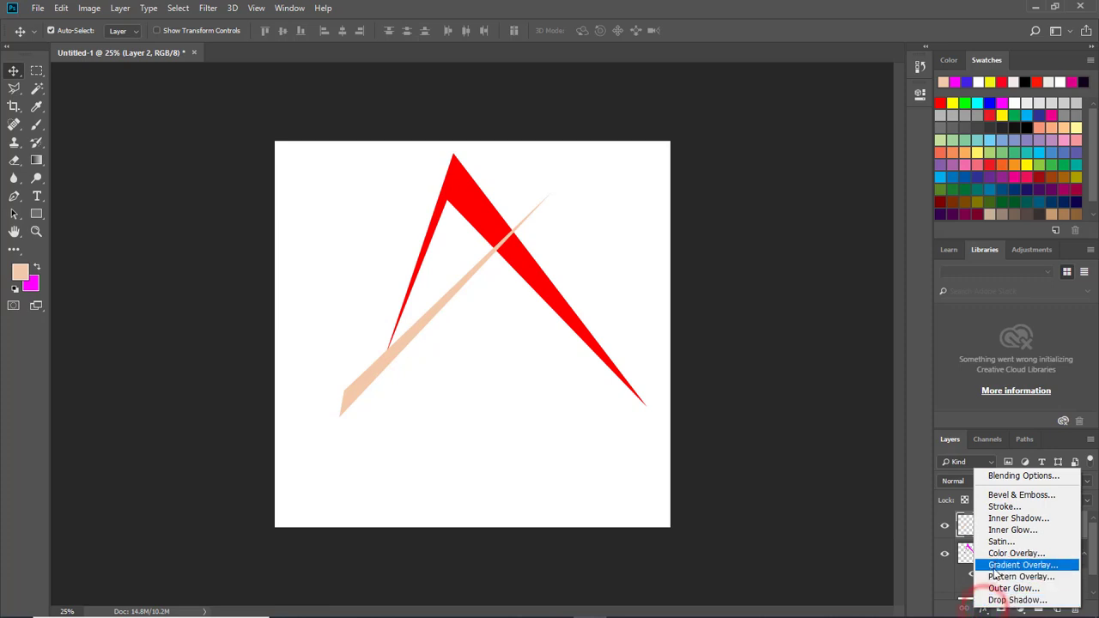
pyautogui.click(1016, 553)
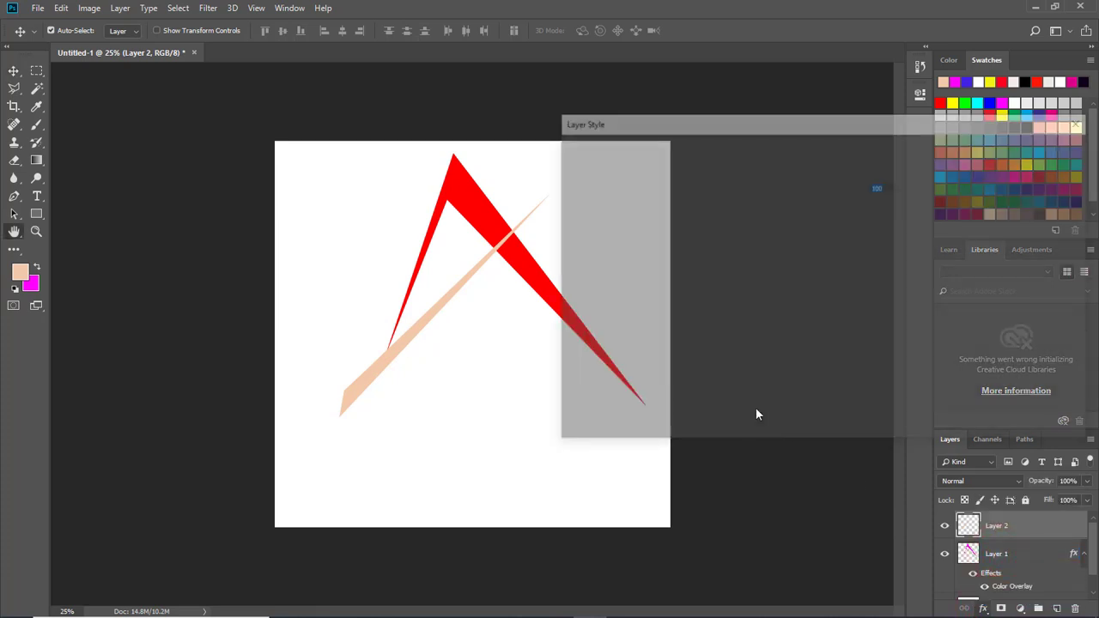
pyautogui.click(890, 170)
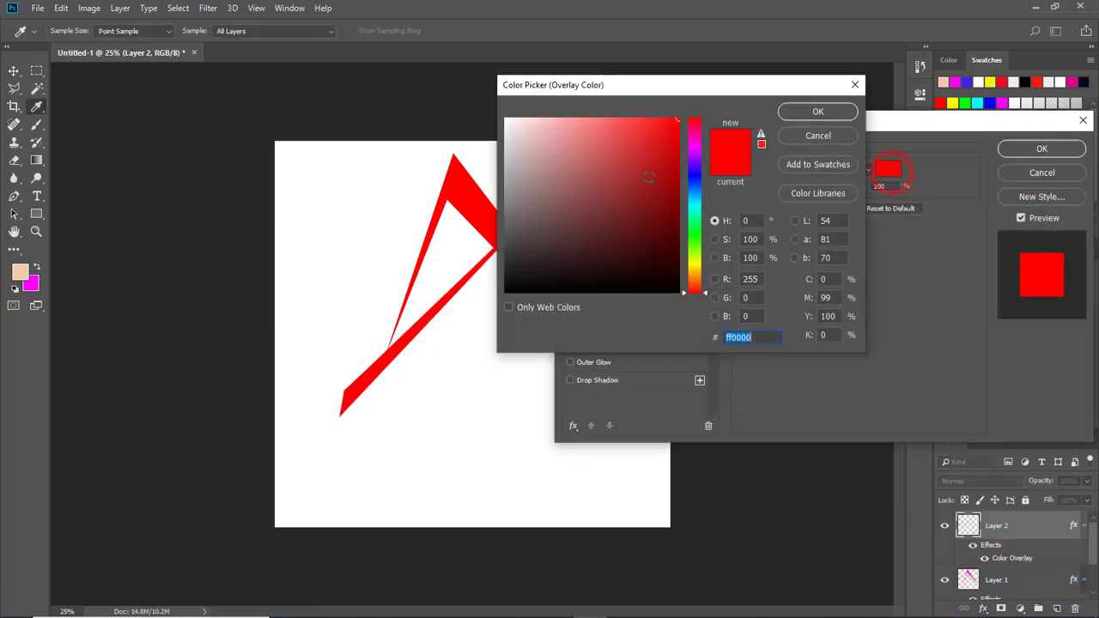
pyautogui.click(697, 174)
pyautogui.click(662, 129)
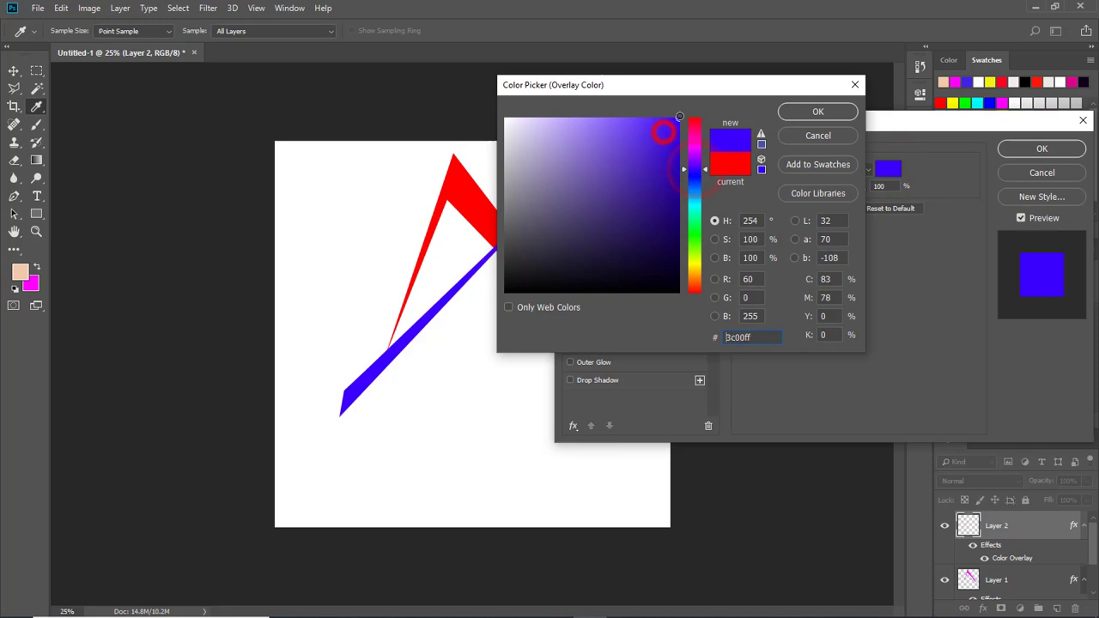
pyautogui.click(795, 114)
pyautogui.click(1041, 148)
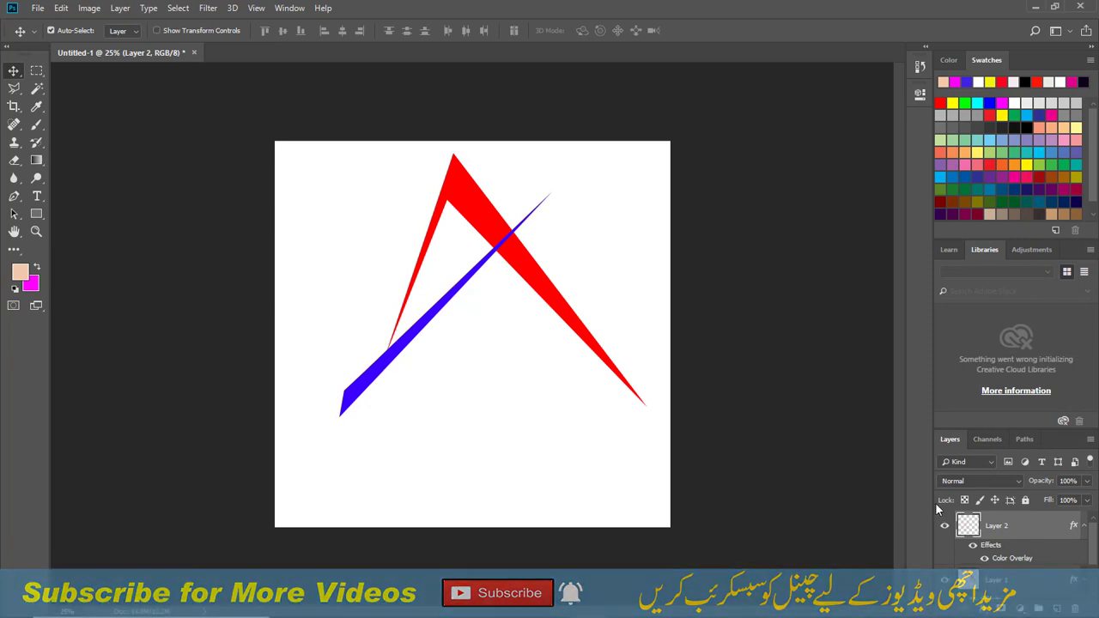
# - Try merging Layer 2 down into Layer 1 and Layer 1 into Background copy, undoing each merge
pyautogui.hotkey('ctrl', 'e')
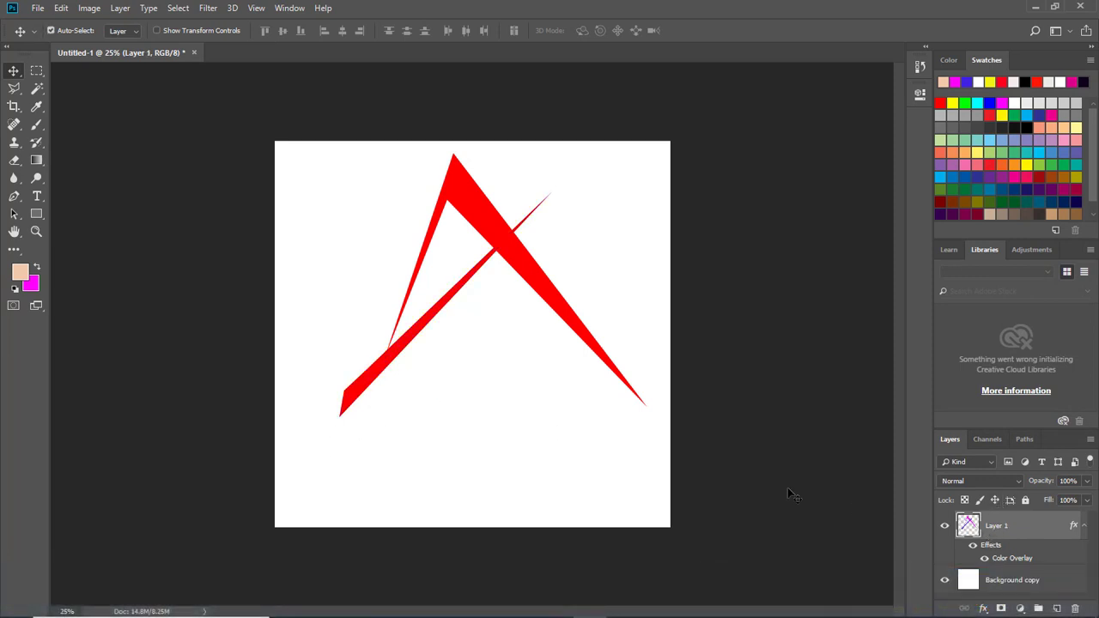
pyautogui.hotkey('ctrl', 'z')
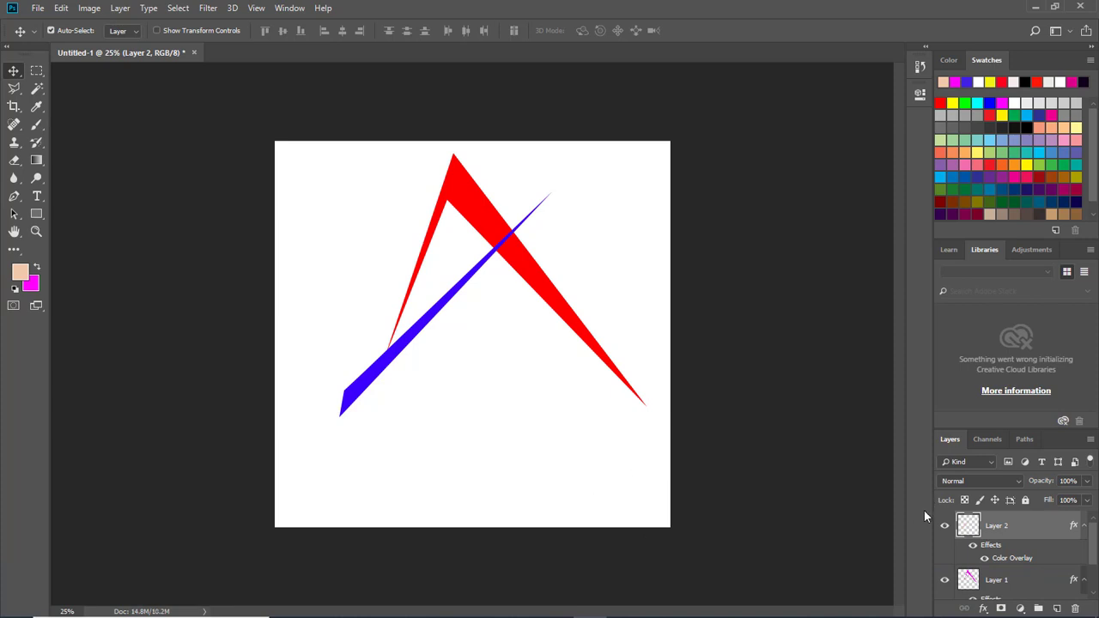
pyautogui.click(994, 580)
pyautogui.hotkey('ctrl', 'e')
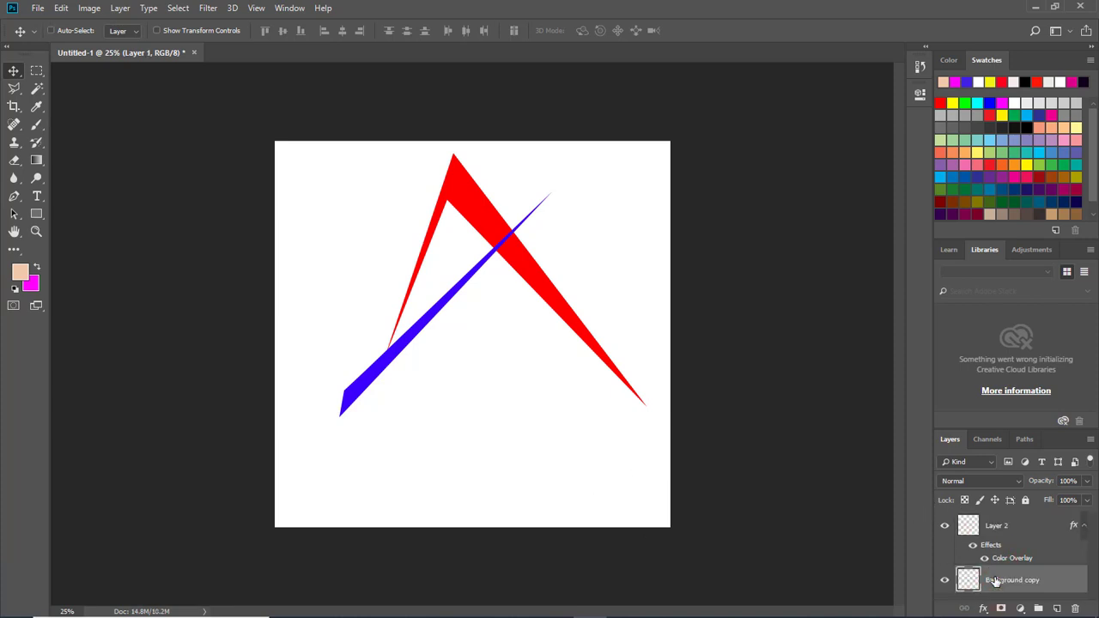
pyautogui.hotkey('ctrl', 'z')
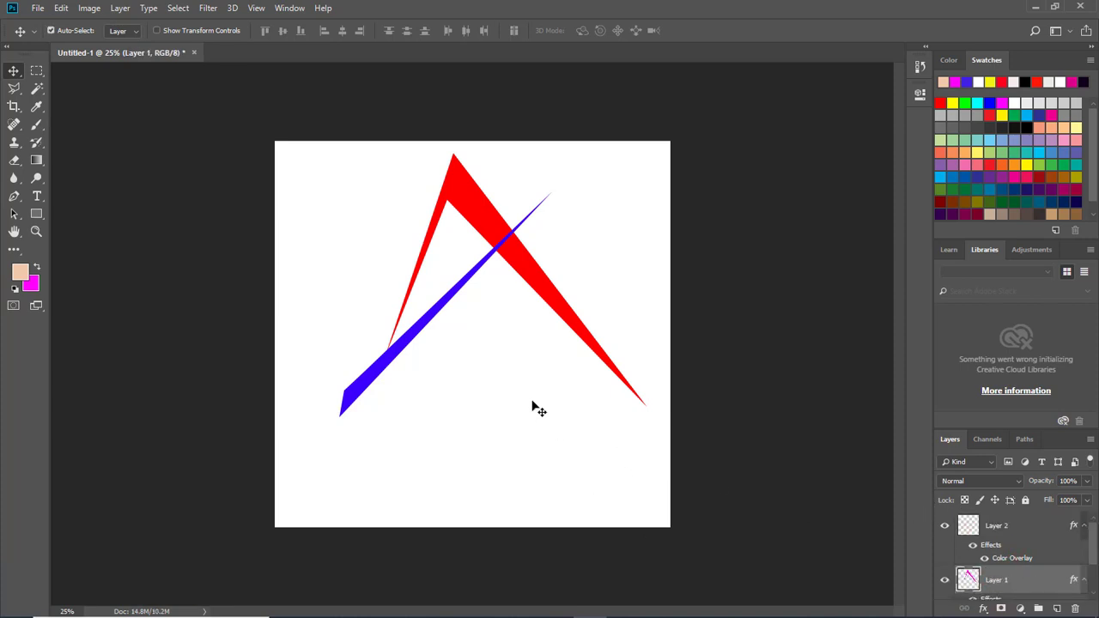
# - Enable Bevel & Emboss on the red inverted V on Layer 1 and set the bevel size to 5 px
pyautogui.rightClick(473, 208)
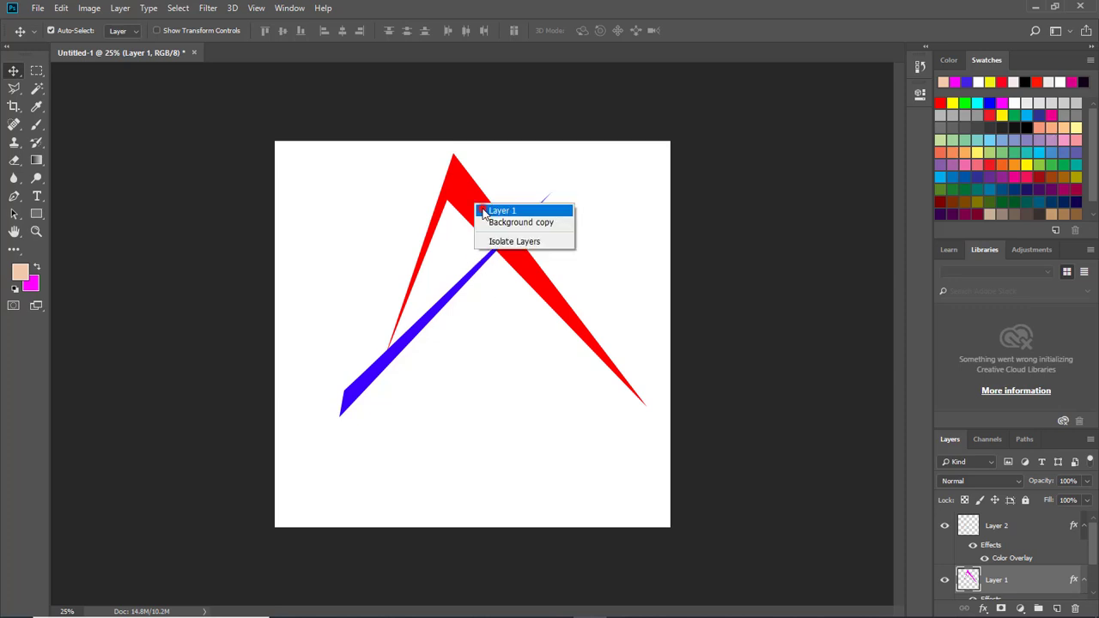
pyautogui.click(491, 211)
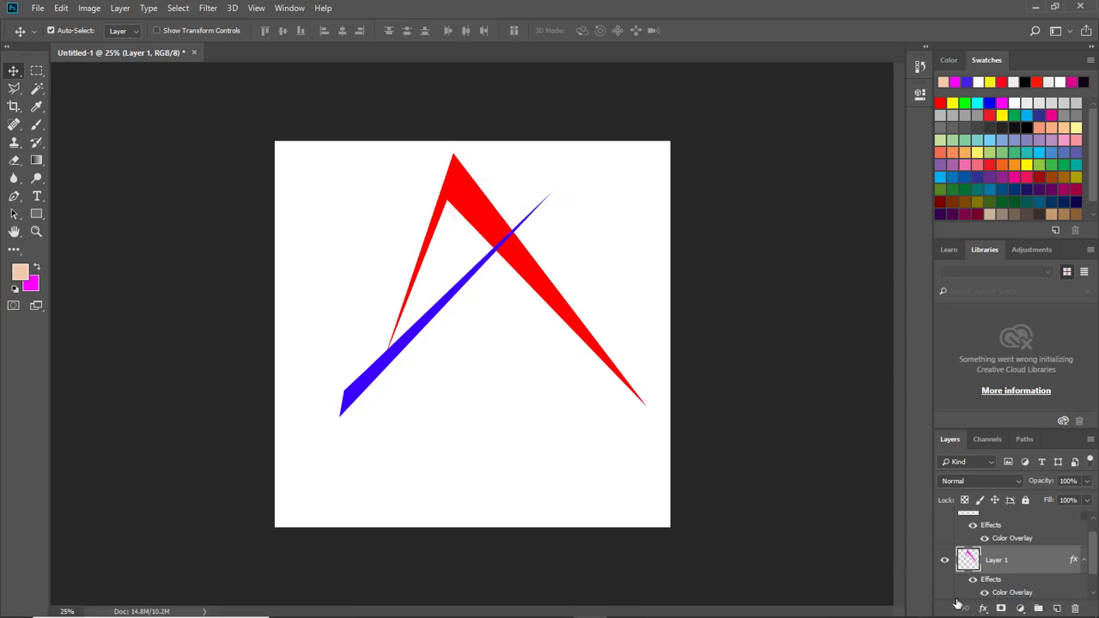
pyautogui.click(983, 608)
pyautogui.click(985, 475)
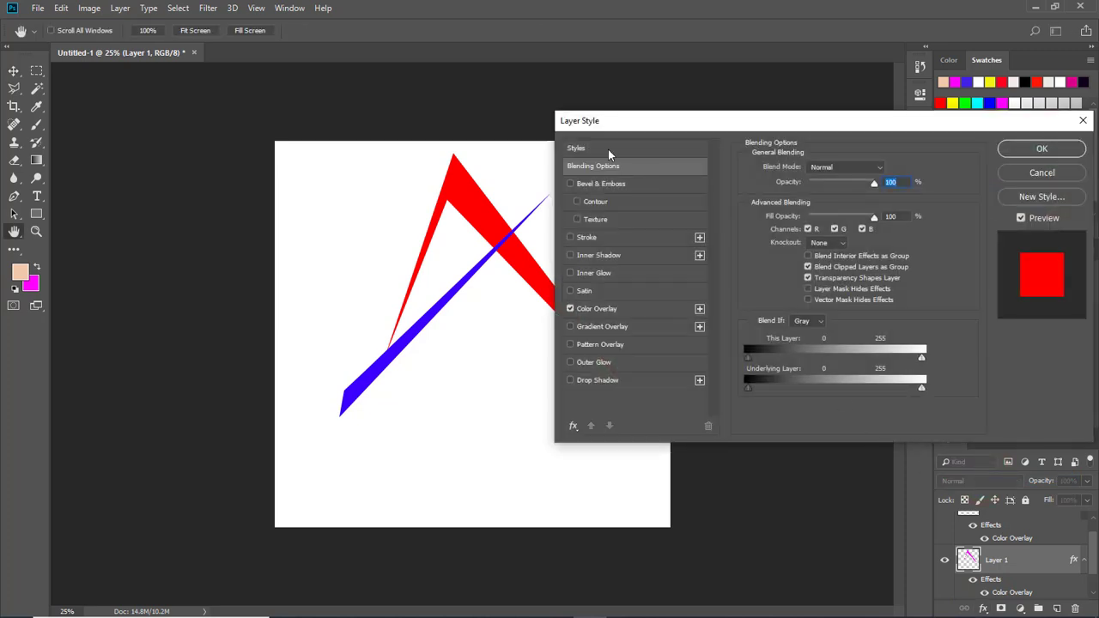
pyautogui.click(571, 185)
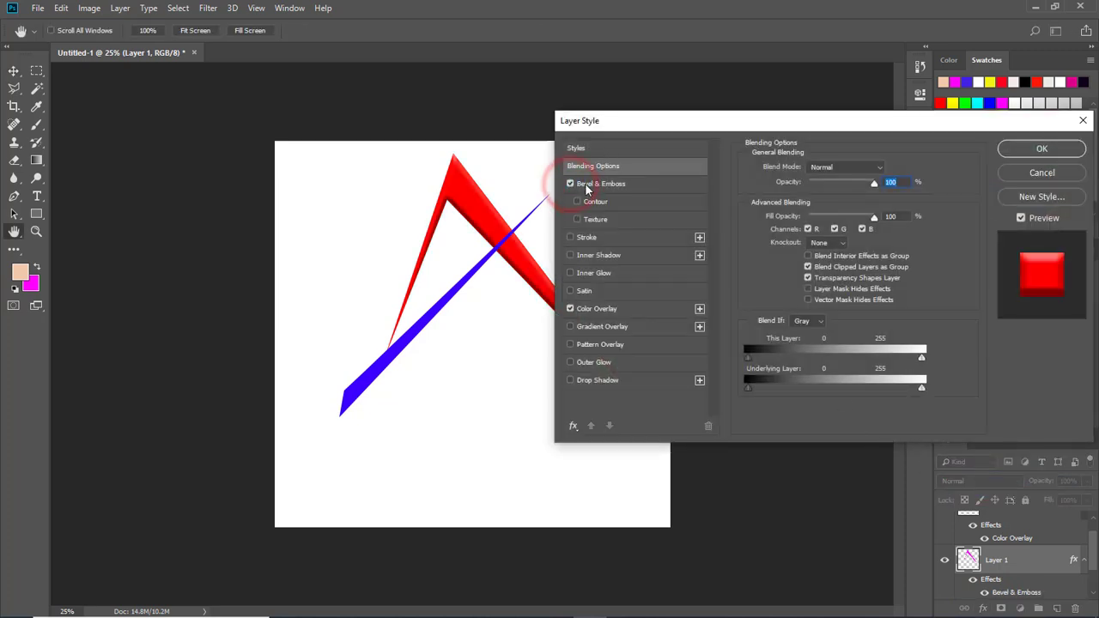
pyautogui.click(597, 184)
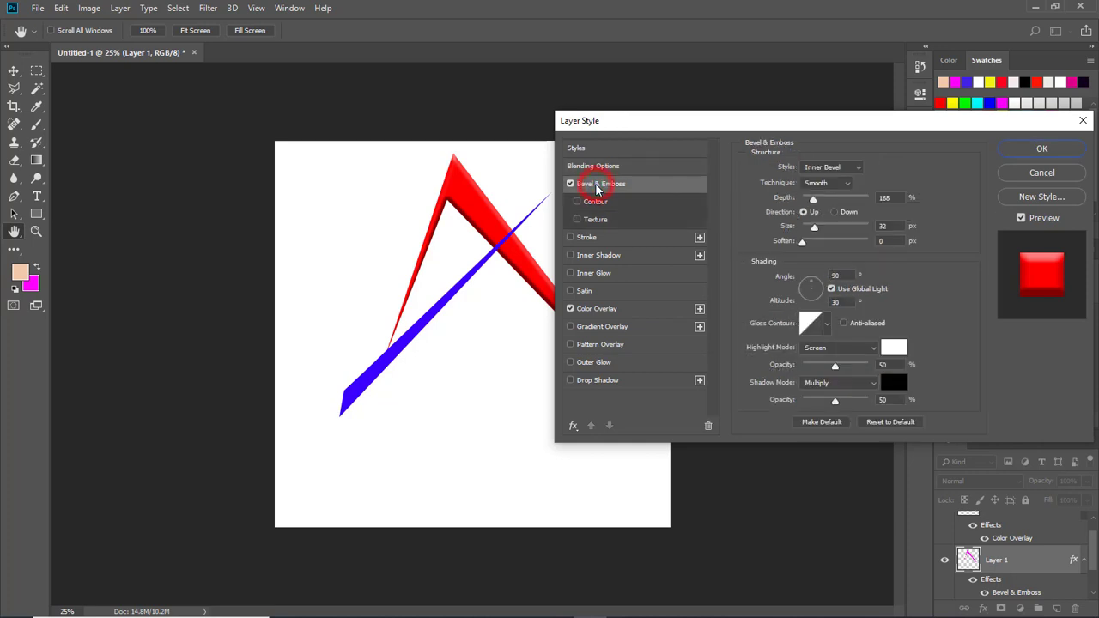
pyautogui.moveTo(803, 242)
pyautogui.mouseDown()
pyautogui.moveTo(834, 243)
pyautogui.moveTo(803, 242)
pyautogui.moveTo(805, 228)
pyautogui.mouseUp()
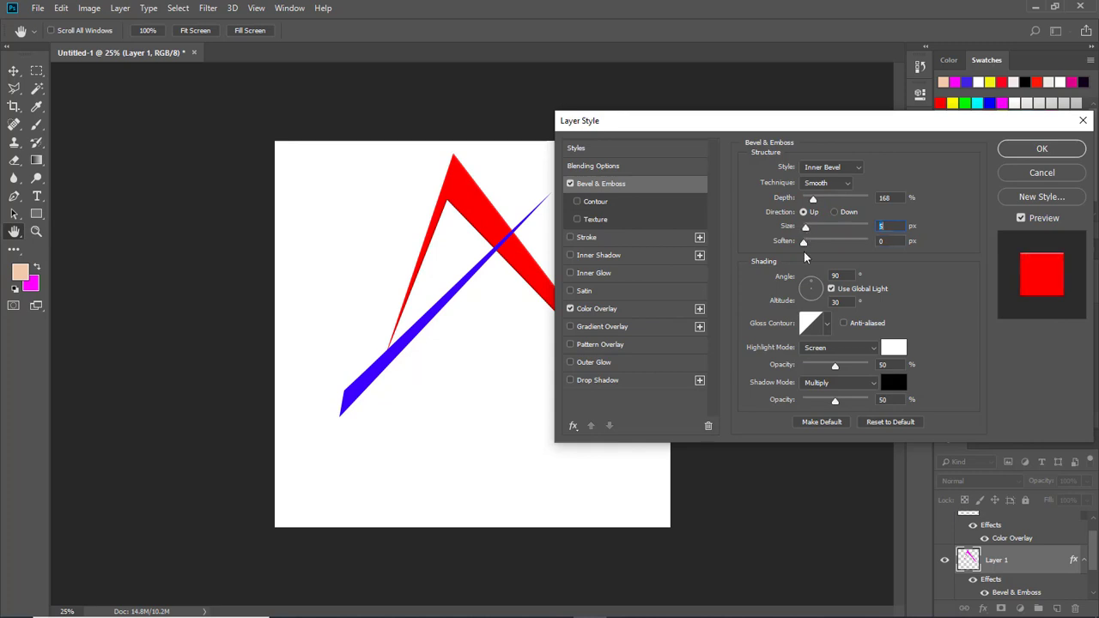
# - Try a Stroke on the red inverted V in white, green and blue, cancel the colour choice and turn the stroke off
pyautogui.click(570, 237)
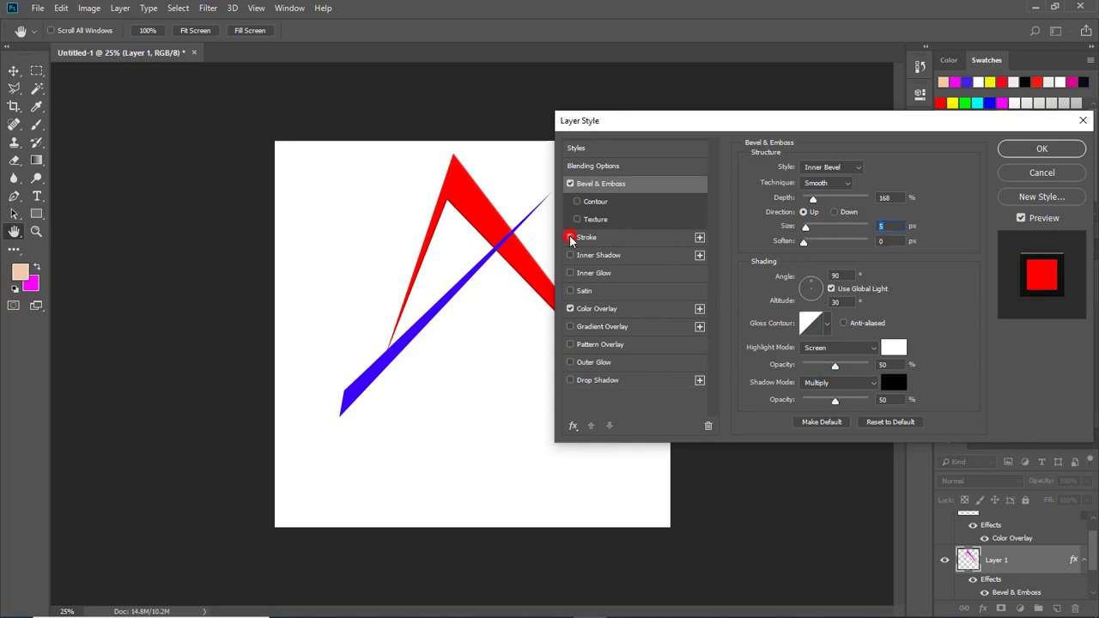
pyautogui.click(591, 239)
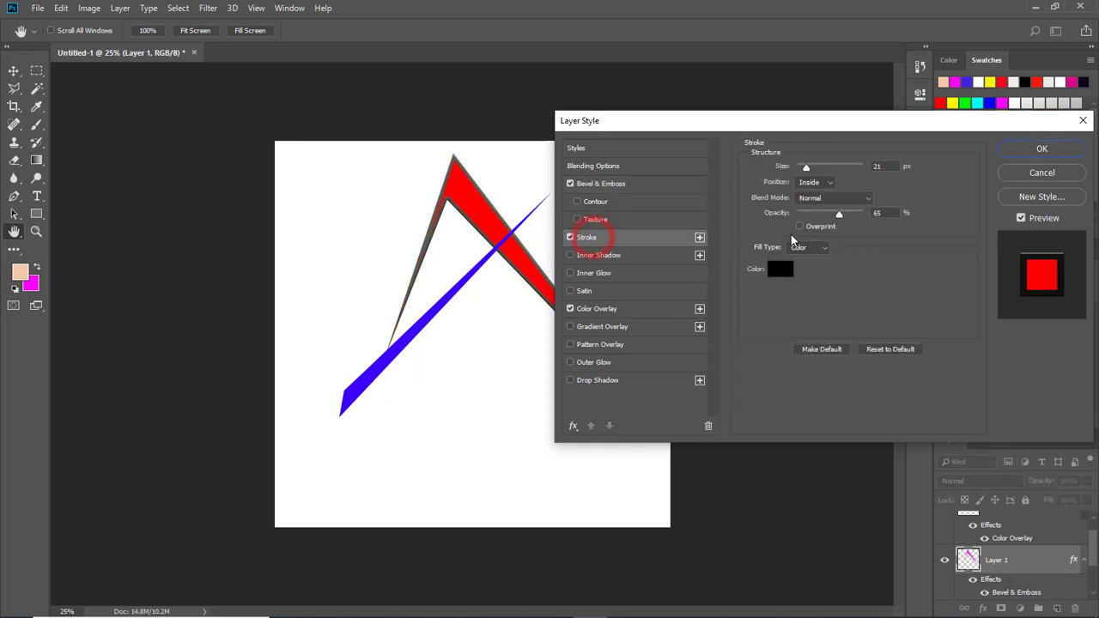
pyautogui.click(781, 274)
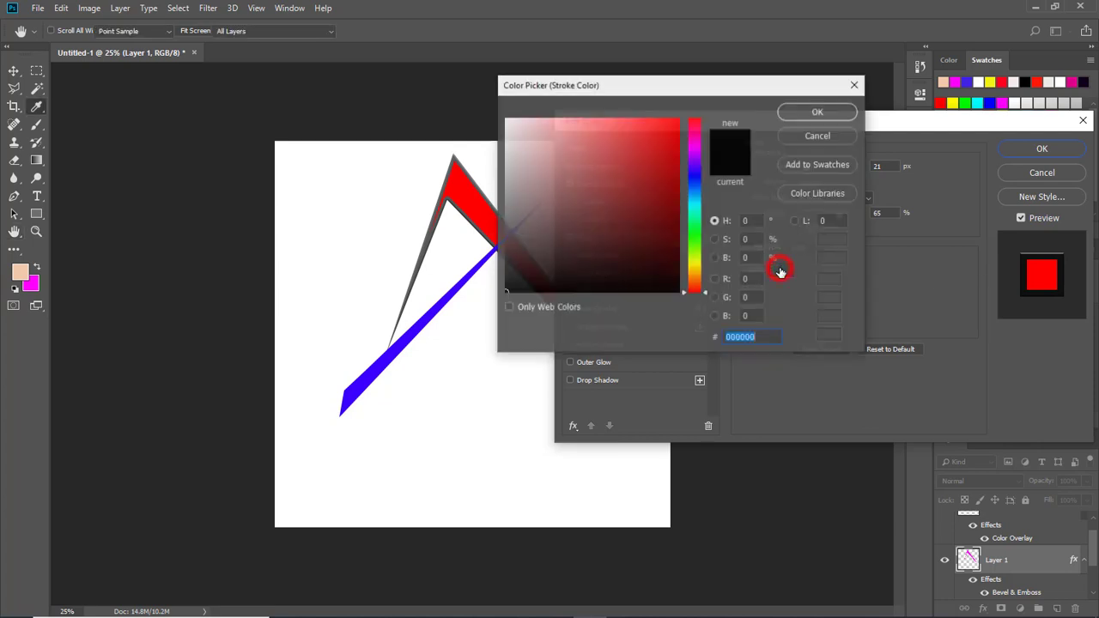
pyautogui.click(663, 151)
pyautogui.moveTo(694, 183)
pyautogui.mouseDown()
pyautogui.moveTo(692, 134)
pyautogui.moveTo(696, 156)
pyautogui.mouseUp()
pyautogui.moveTo(575, 159); pyautogui.dragTo(488, 79)
pyautogui.click(695, 236)
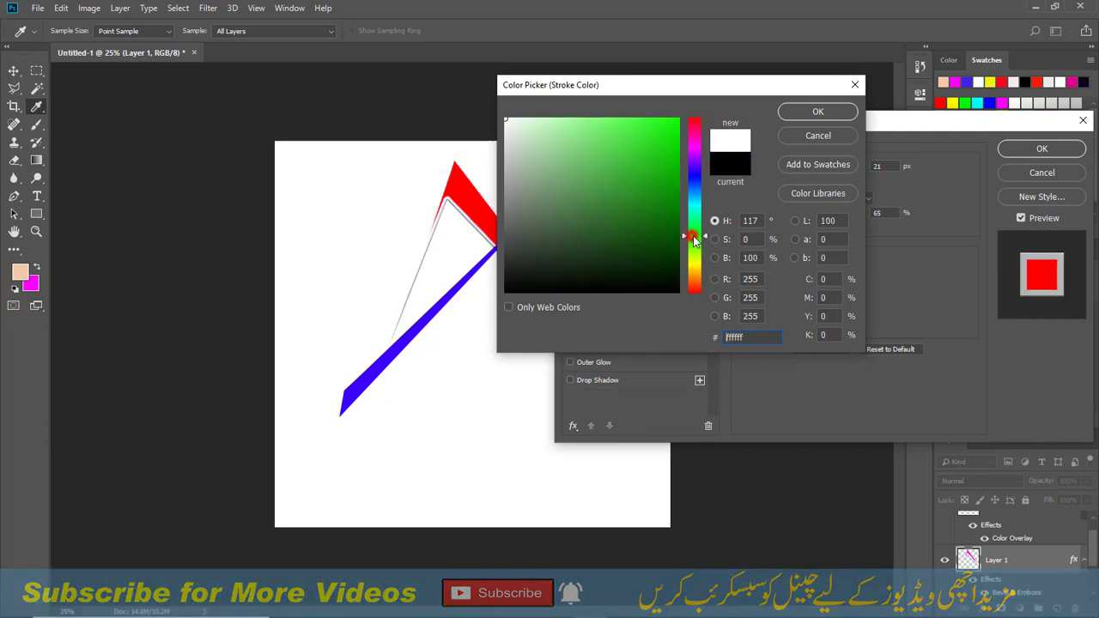
pyautogui.moveTo(643, 171); pyautogui.dragTo(676, 117)
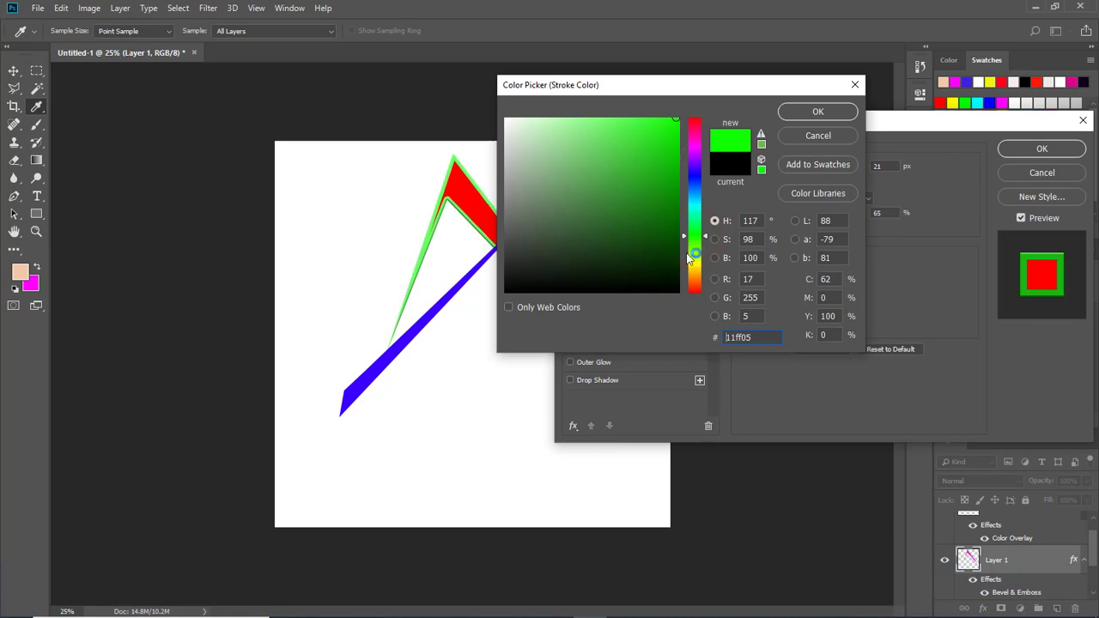
pyautogui.click(691, 206)
pyautogui.click(692, 182)
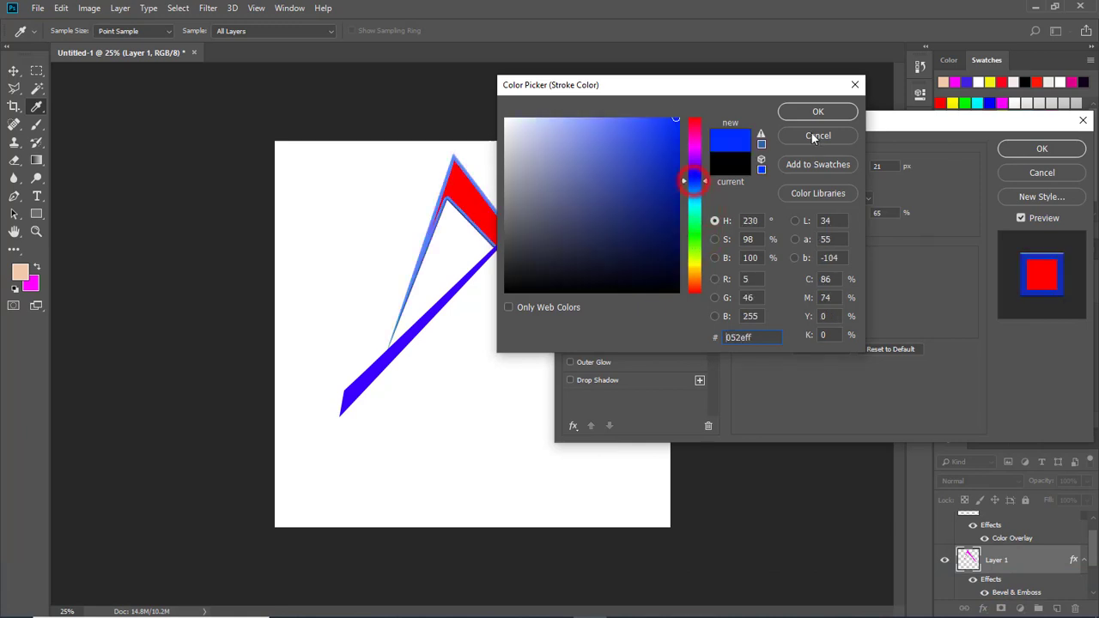
pyautogui.click(817, 136)
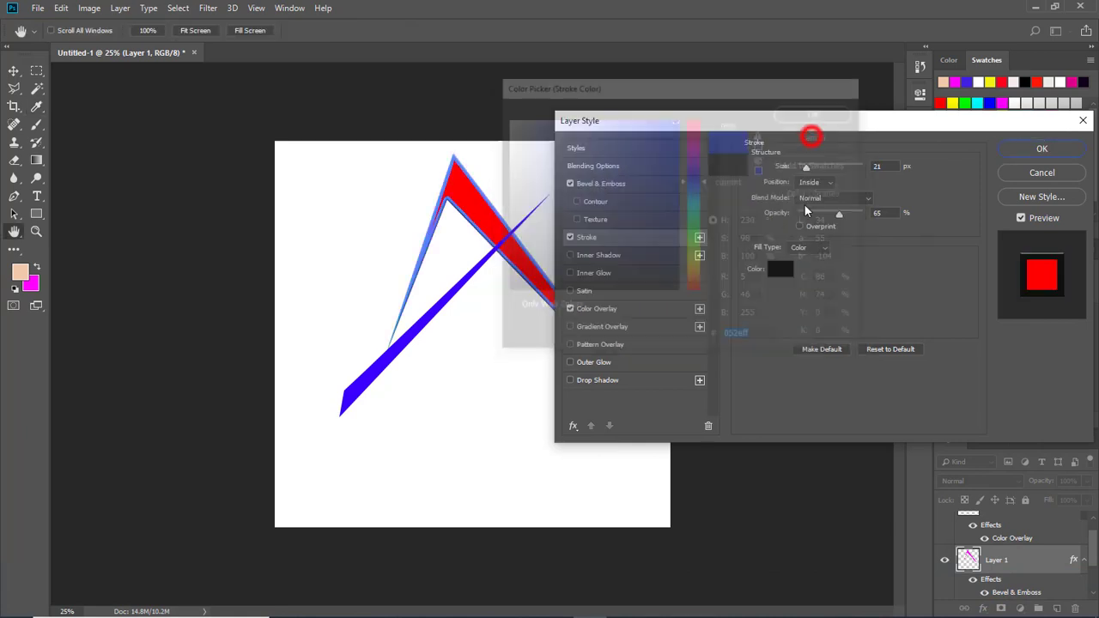
pyautogui.click(571, 237)
# - Try an Inner Shadow (distance 36 px, choke 9%, size 0 px) and an Inner Glow (size 29 px, noise 56%) on the red inverted V
pyautogui.click(594, 255)
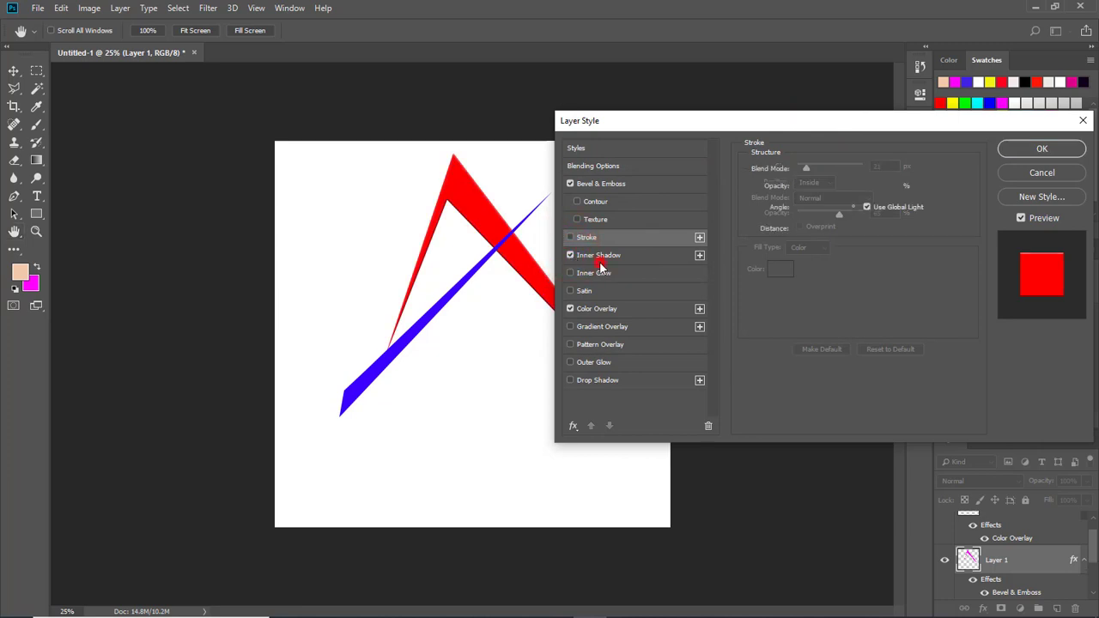
pyautogui.moveTo(798, 230); pyautogui.dragTo(786, 264)
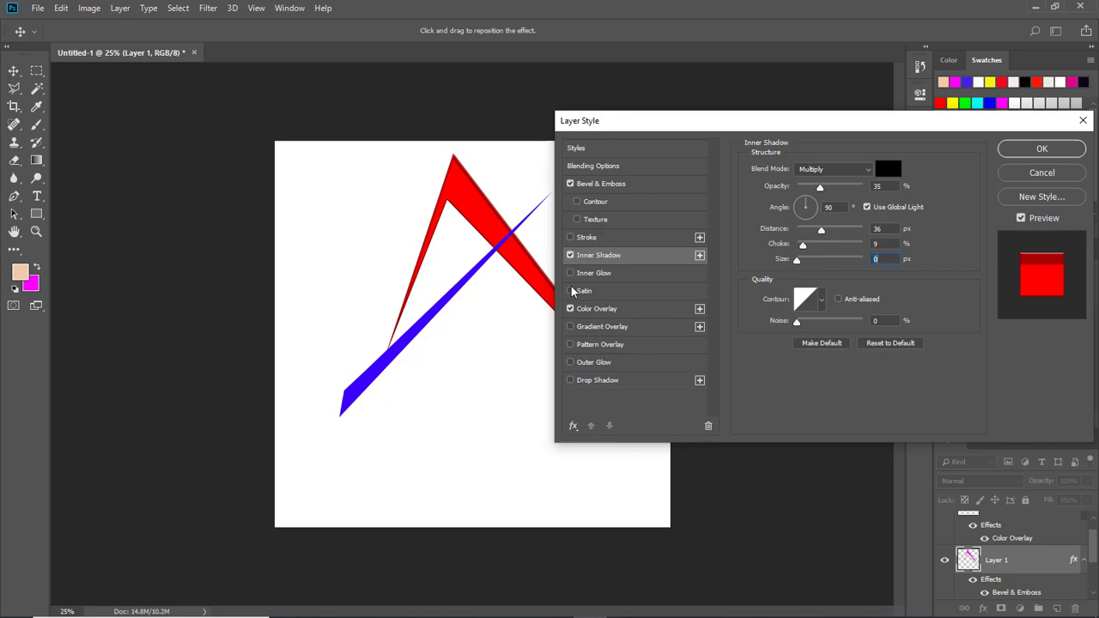
pyautogui.click(594, 273)
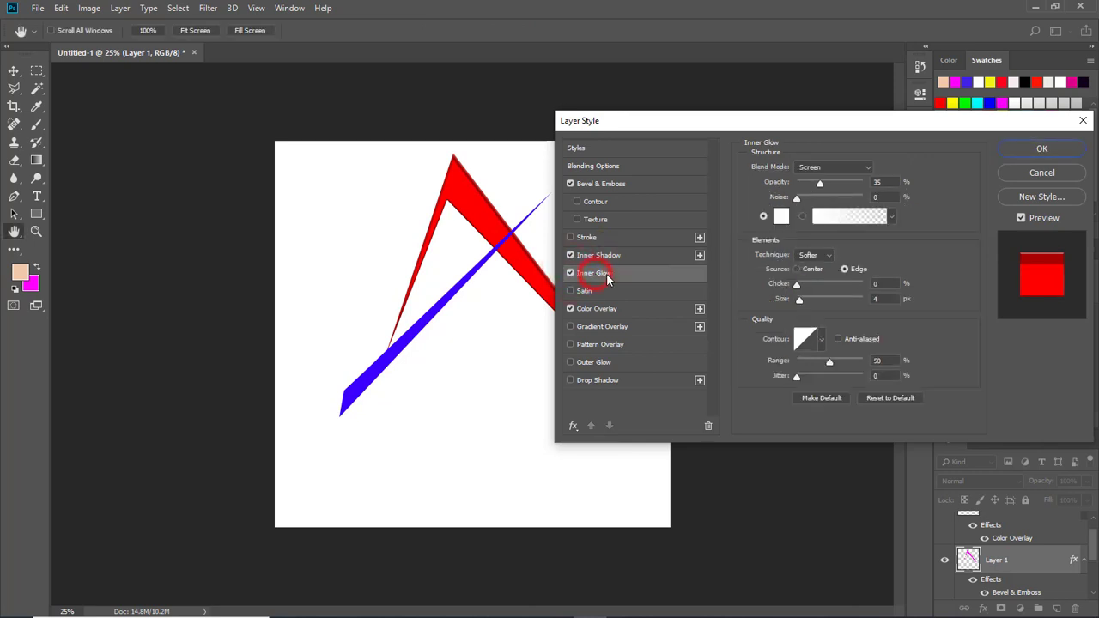
pyautogui.click(798, 286)
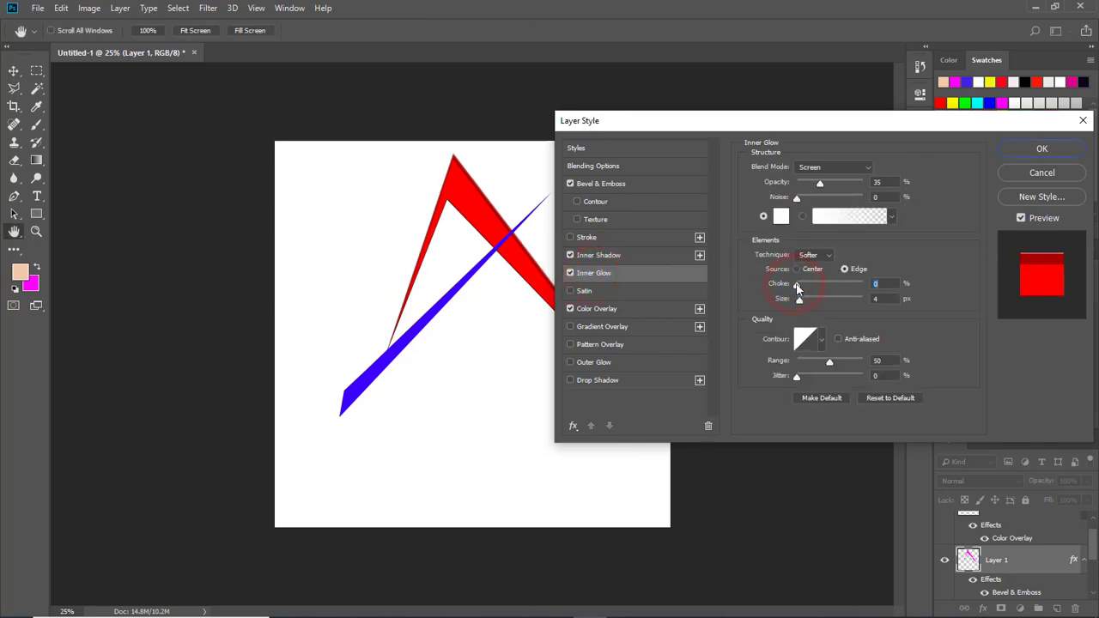
pyautogui.moveTo(799, 299); pyautogui.dragTo(808, 299)
pyautogui.moveTo(797, 200); pyautogui.dragTo(835, 210)
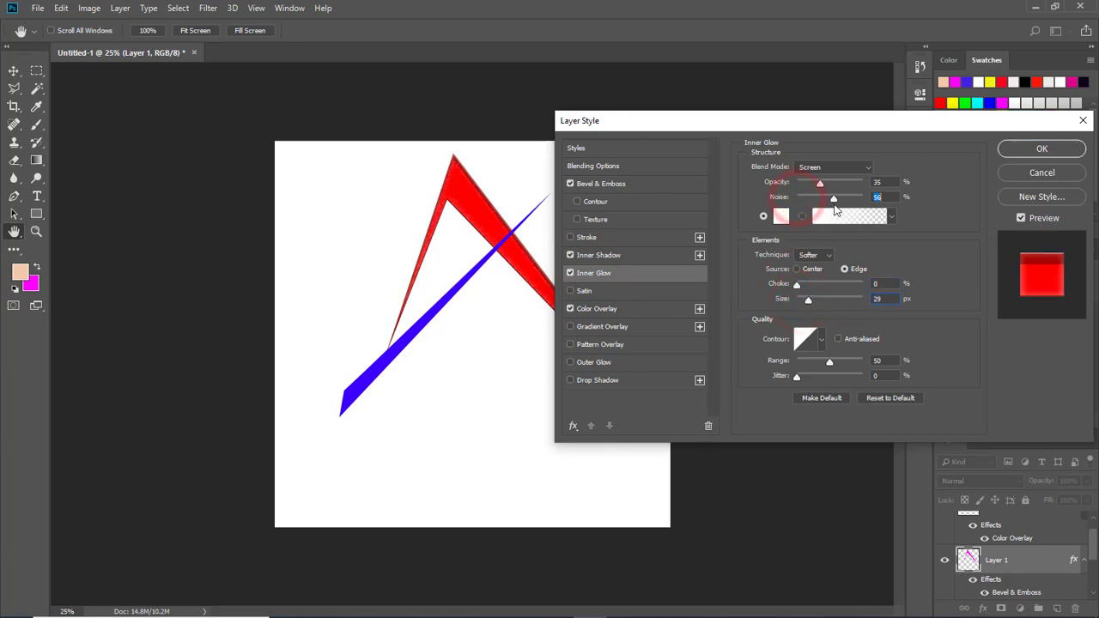
# - Try a Pattern Overlay on the red inverted V, turn it back off, and enable a Drop Shadow
pyautogui.click(570, 327)
pyautogui.click(571, 344)
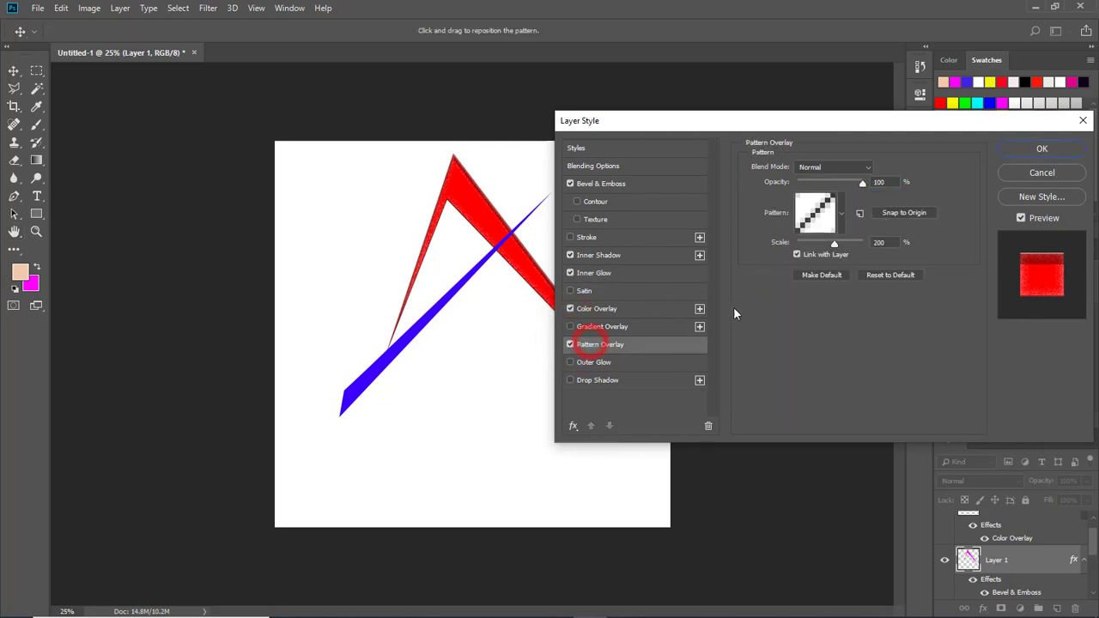
pyautogui.click(571, 380)
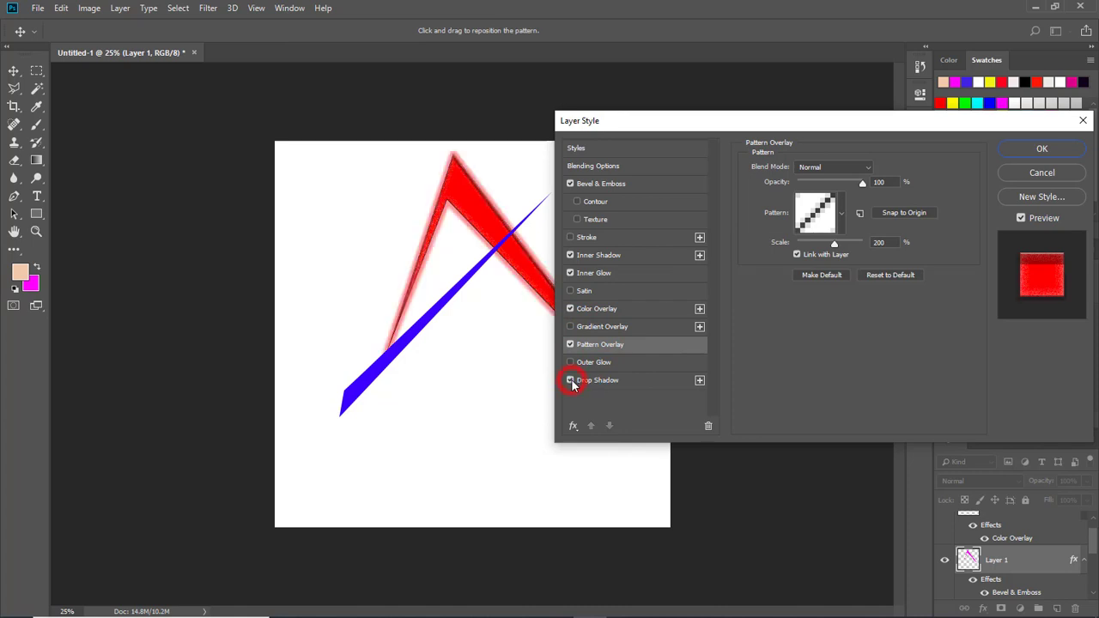
pyautogui.click(570, 344)
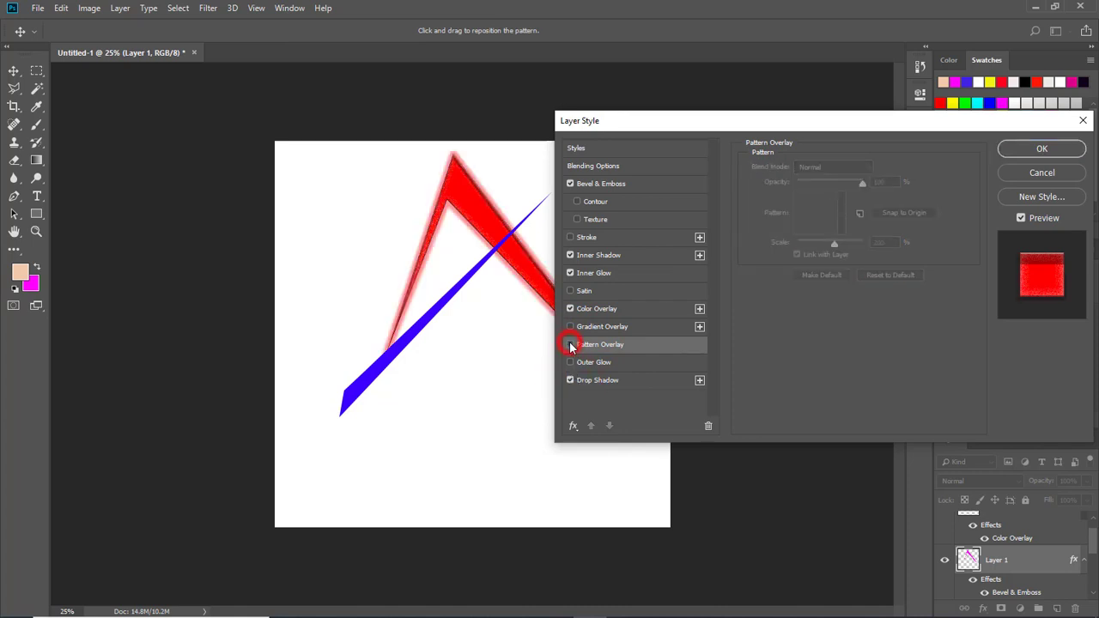
# - Turn off the Inner Glow and Inner Shadow on the red inverted V, keeping its Color Overlay enabled
pyautogui.click(570, 309)
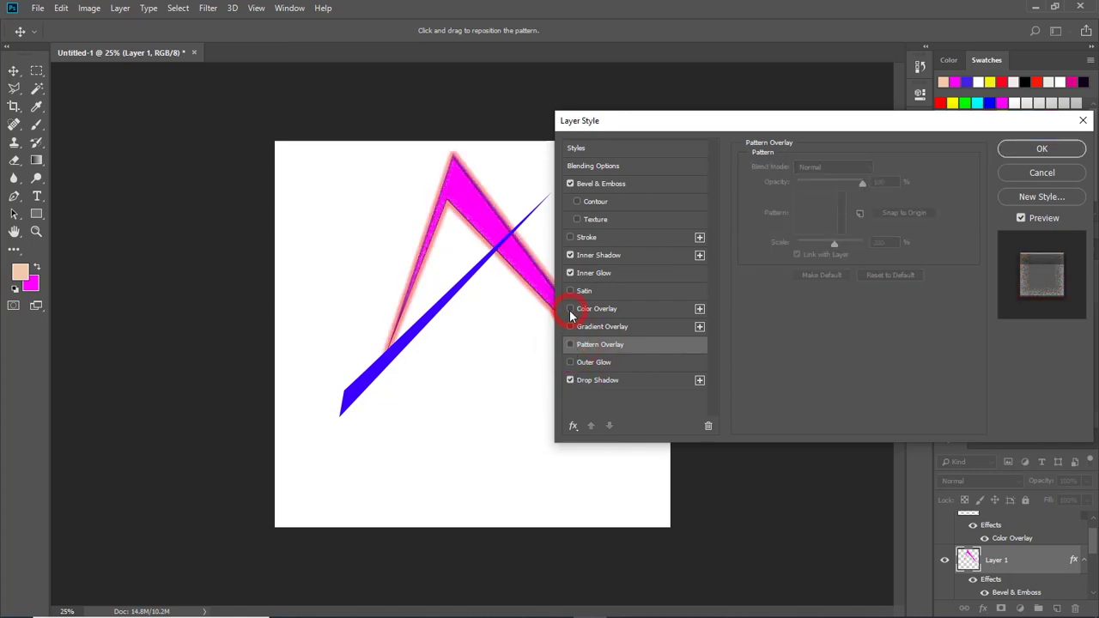
pyautogui.click(571, 273)
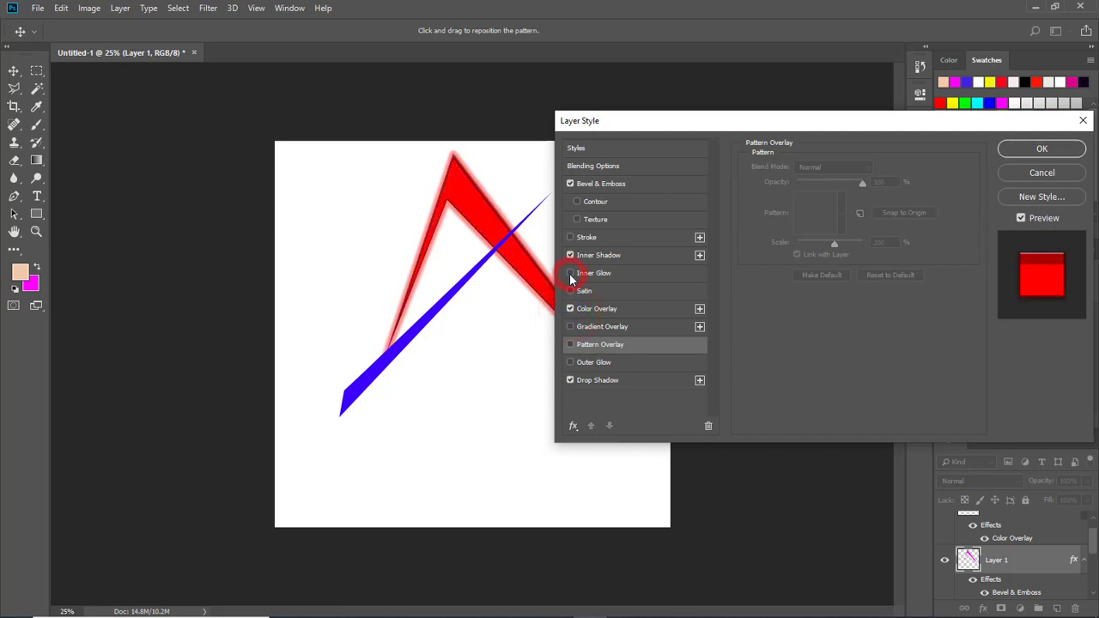
pyautogui.click(570, 255)
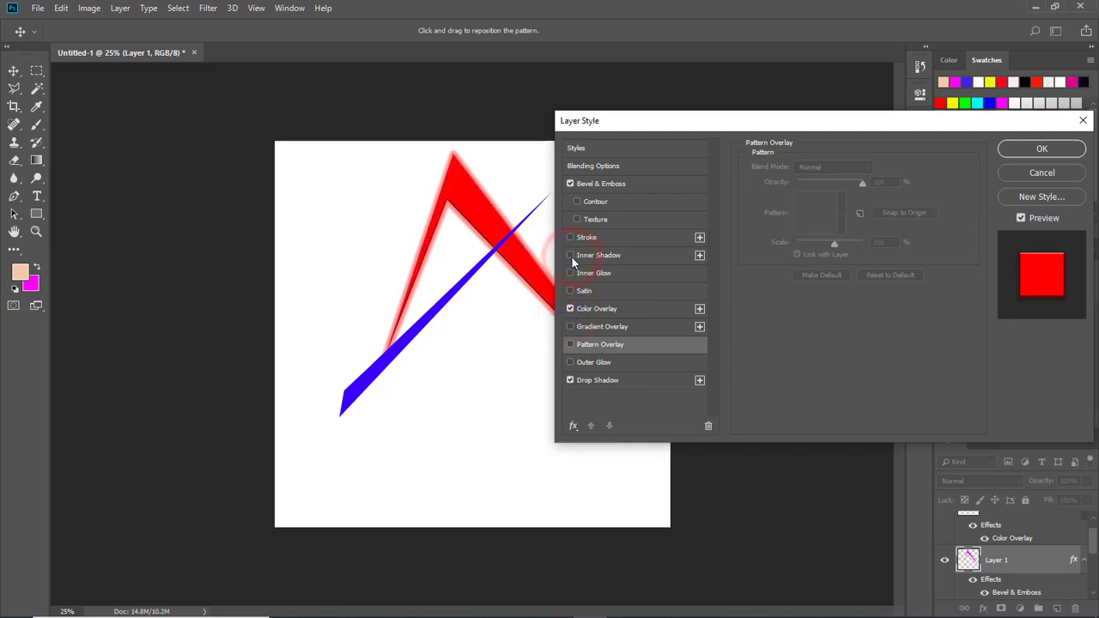
# - Set the red inverted V's Drop Shadow distance to 2 px and change the shadow colour to yellow
pyautogui.click(589, 380)
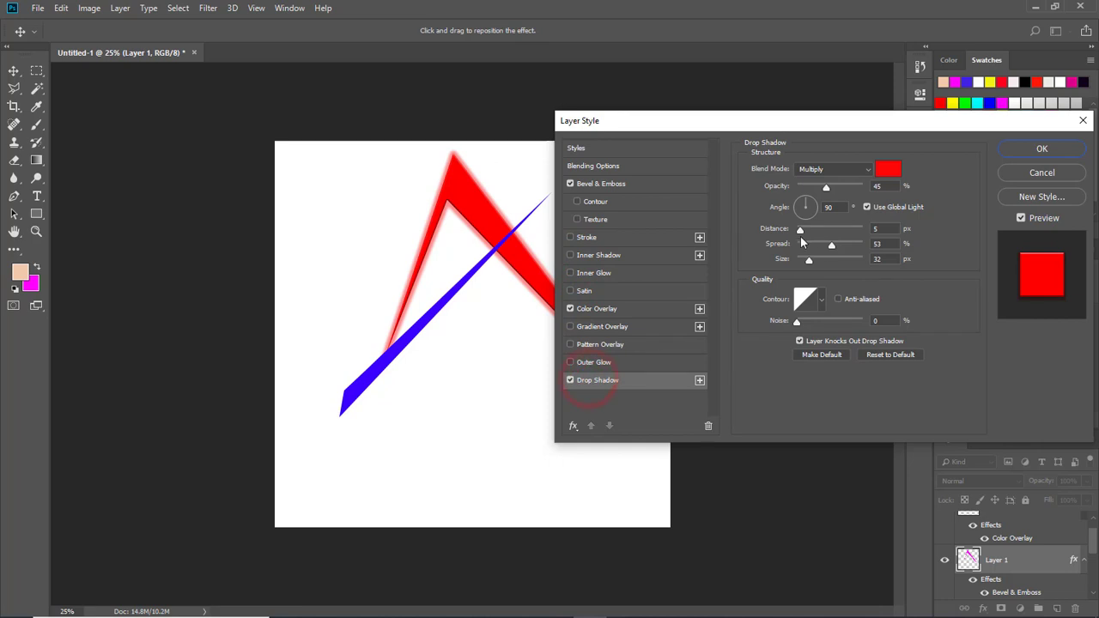
pyautogui.moveTo(801, 229); pyautogui.dragTo(798, 241)
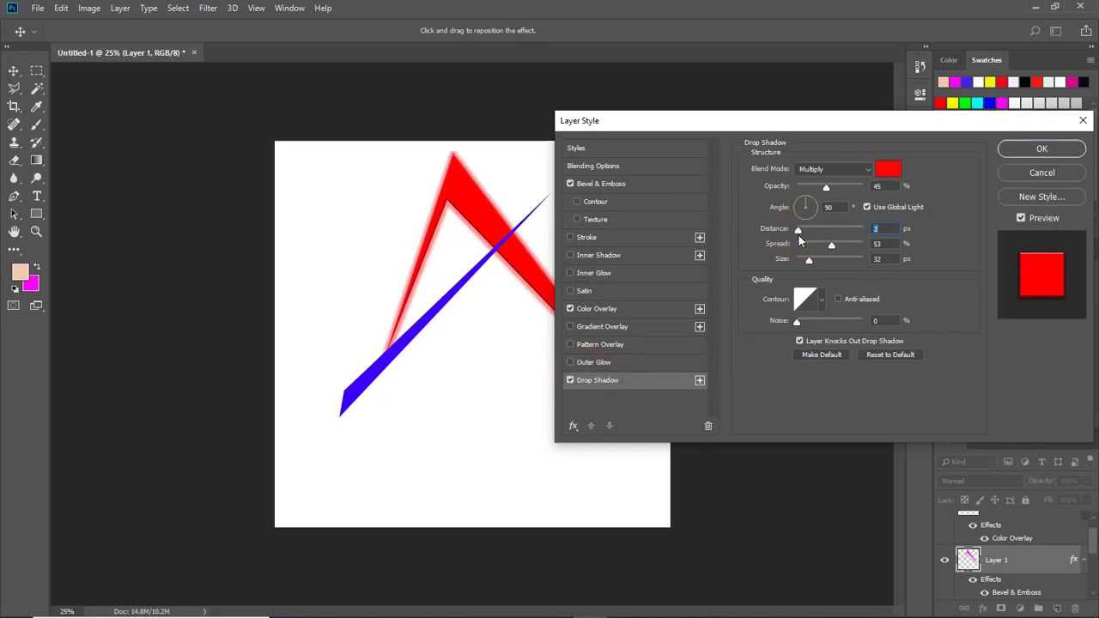
pyautogui.click(888, 169)
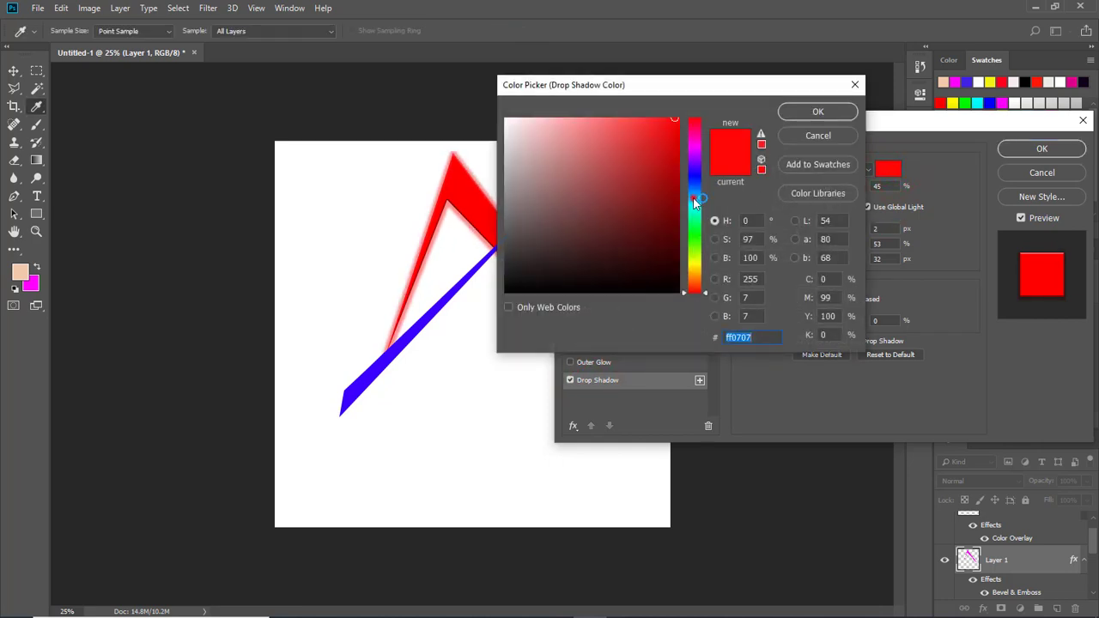
pyautogui.click(694, 198)
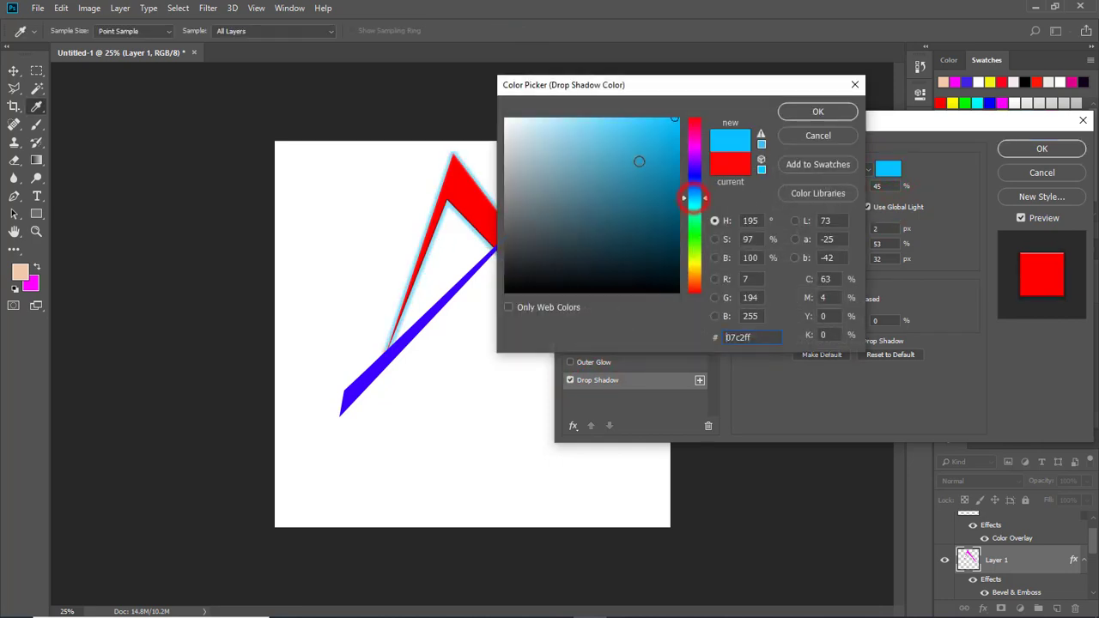
pyautogui.click(694, 268)
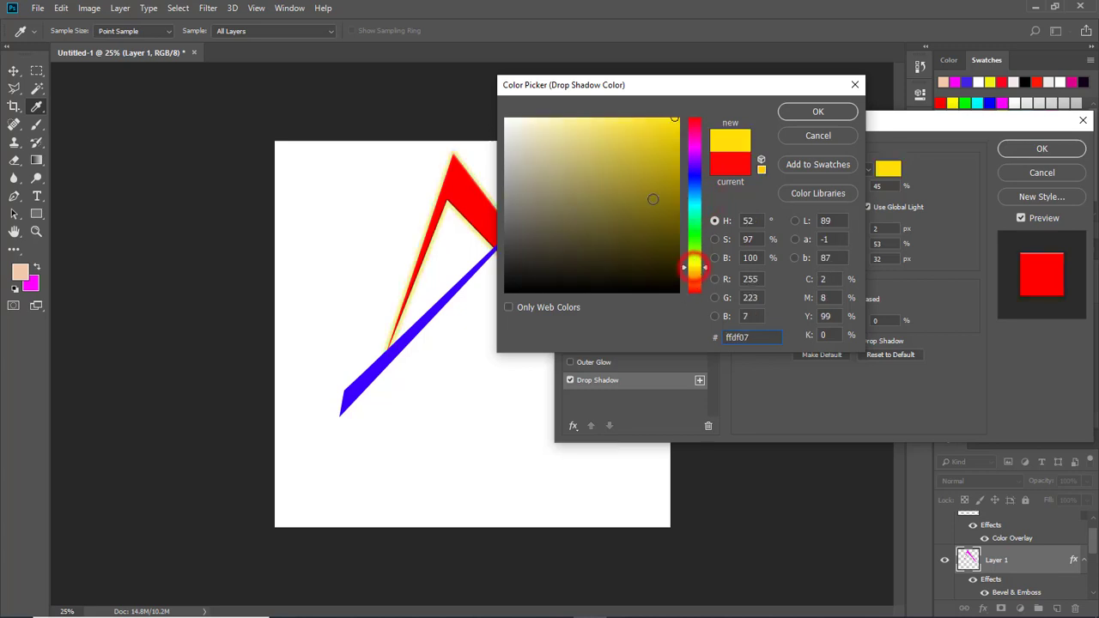
pyautogui.click(662, 141)
pyautogui.click(798, 108)
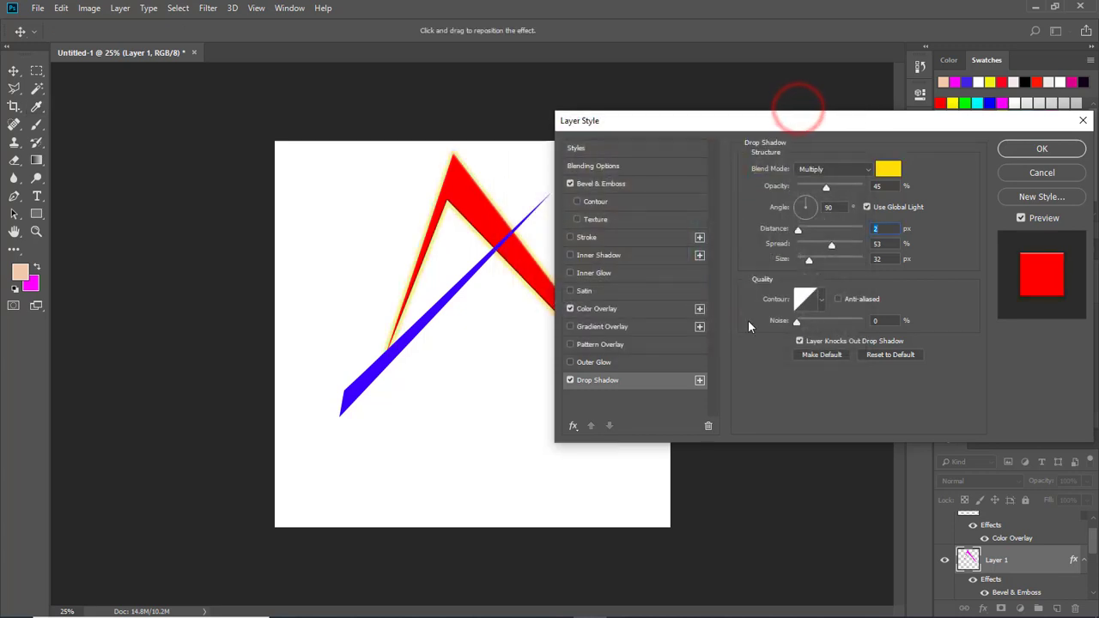
# - Set the red inverted V's Drop Shadow to distance 29 px, spread 35% and size 98 px, and apply the layer style
pyautogui.moveTo(803, 265); pyautogui.dragTo(827, 257)
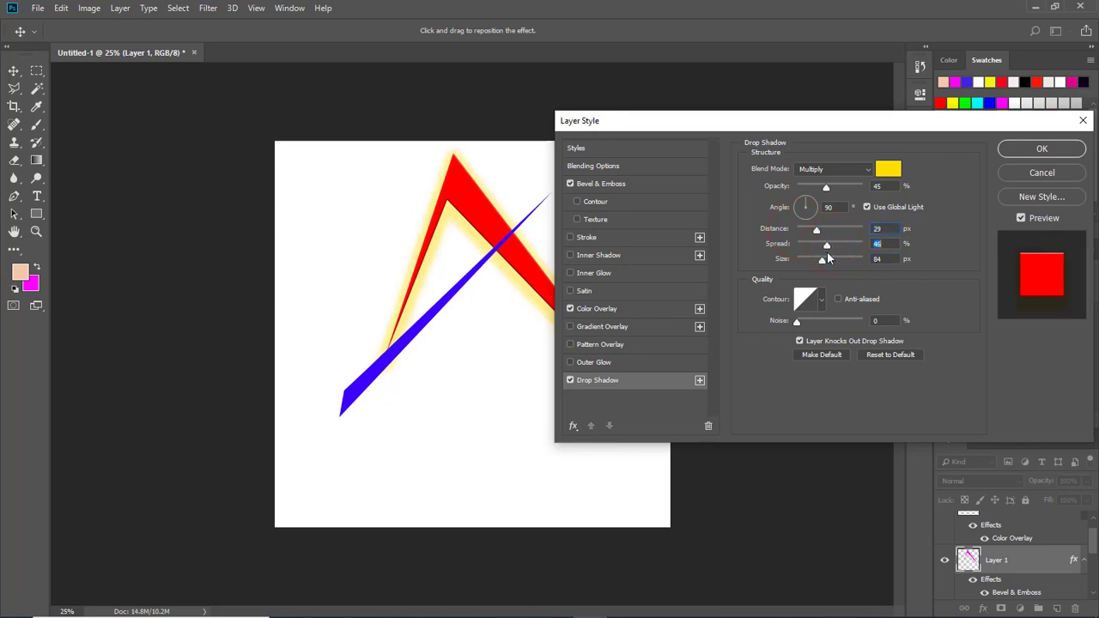
pyautogui.moveTo(730, 128); pyautogui.dragTo(826, 137)
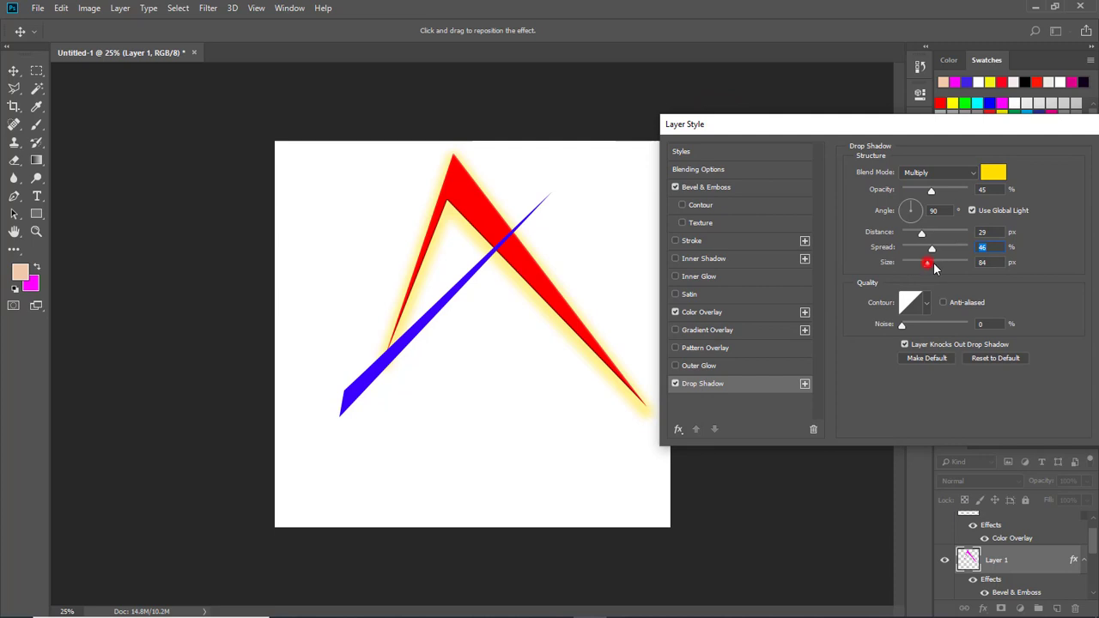
pyautogui.moveTo(935, 268)
pyautogui.mouseDown()
pyautogui.moveTo(951, 268)
pyautogui.moveTo(931, 272)
pyautogui.moveTo(934, 249)
pyautogui.moveTo(946, 249)
pyautogui.moveTo(937, 254)
pyautogui.mouseUp()
pyautogui.moveTo(920, 126); pyautogui.dragTo(611, 163)
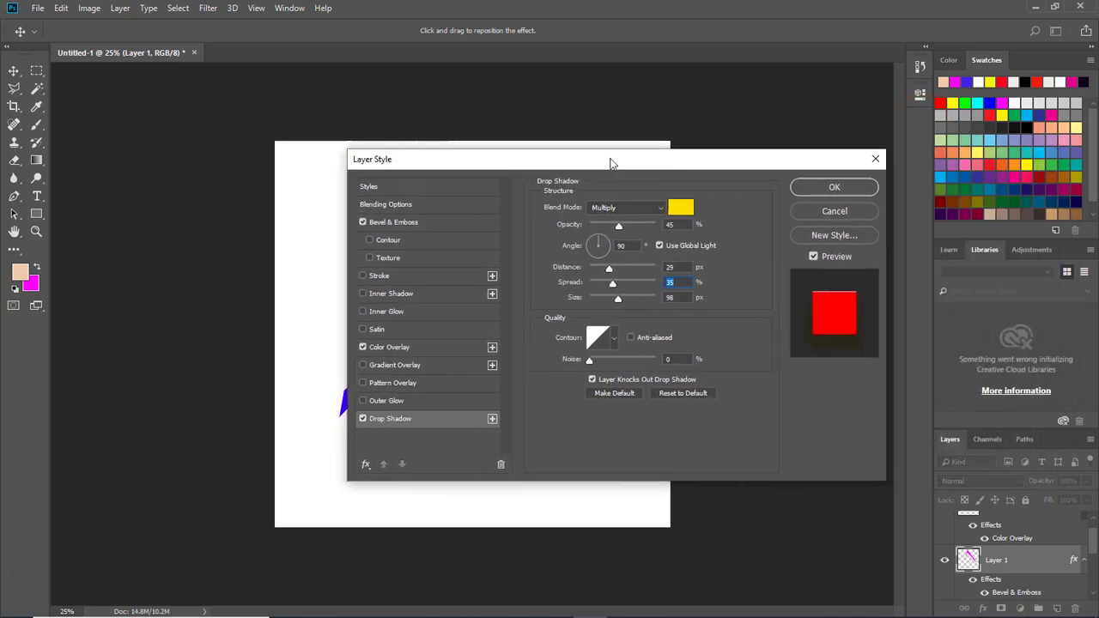
pyautogui.moveTo(773, 163); pyautogui.dragTo(942, 146)
pyautogui.click(994, 169)
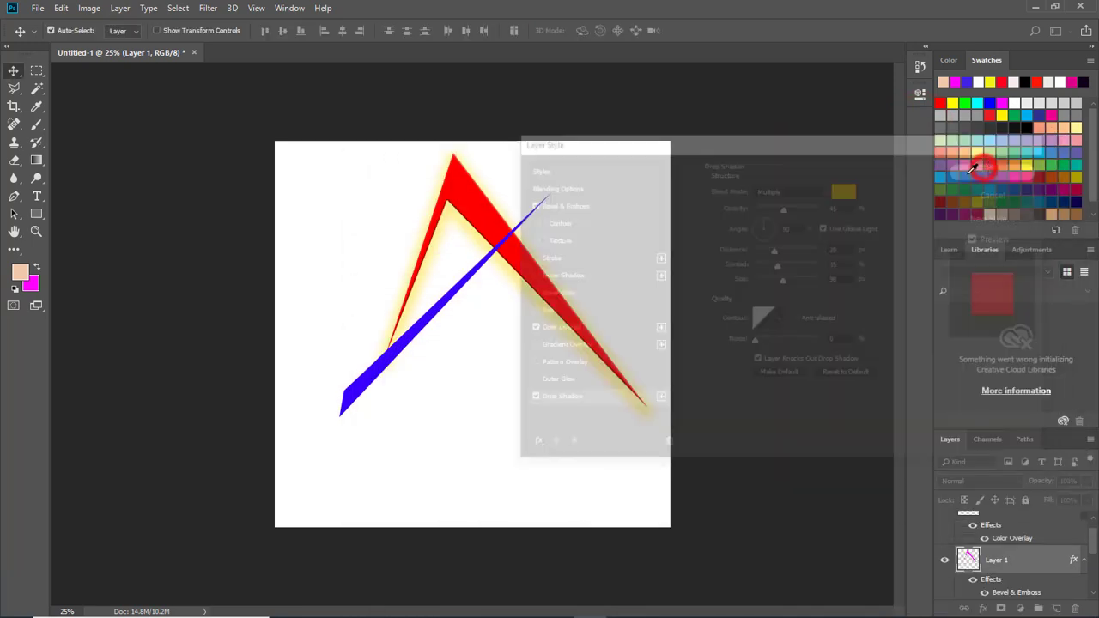
# - Copy the layer style of Layer 1 and paste it onto Layer 2, the diagonal stroke
pyautogui.rightClick(1011, 565)
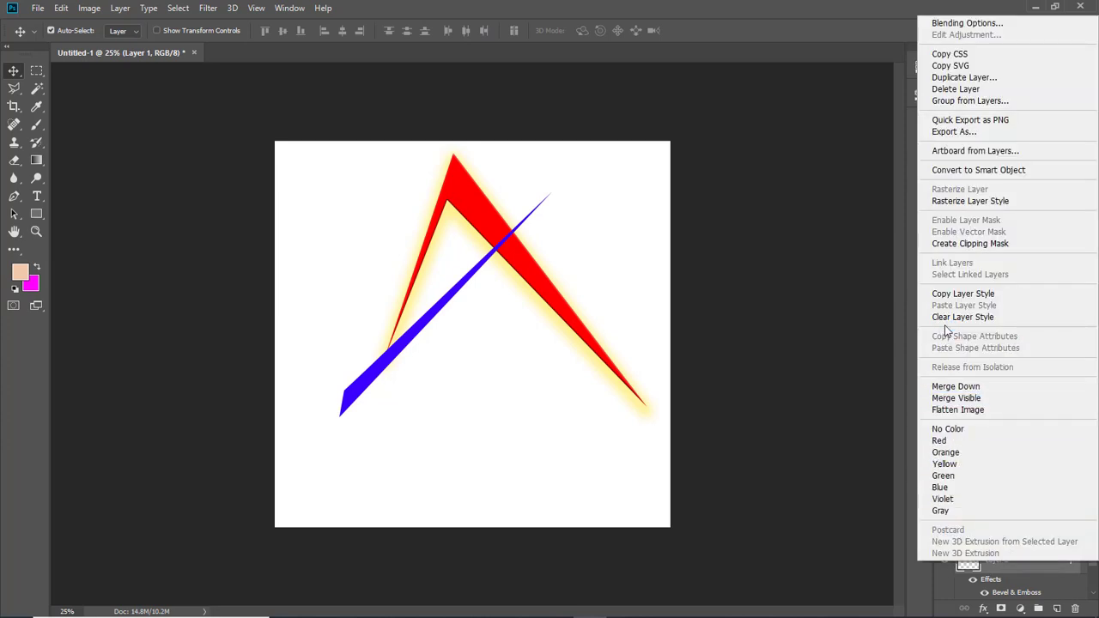
pyautogui.click(956, 295)
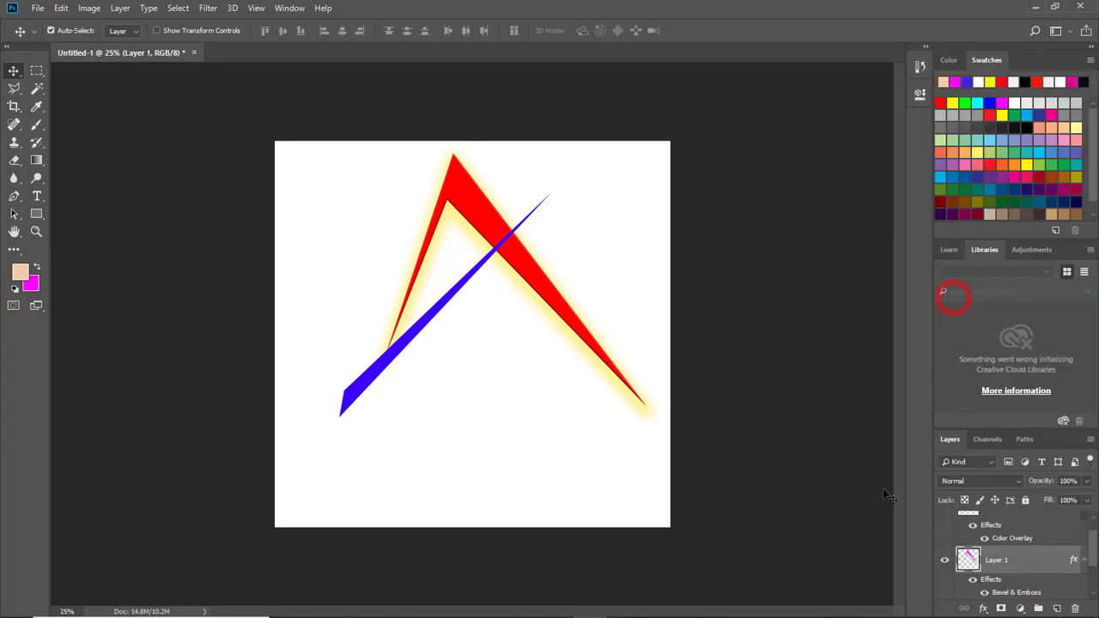
pyautogui.scroll(1, 994, 554)
pyautogui.rightClick(1011, 525)
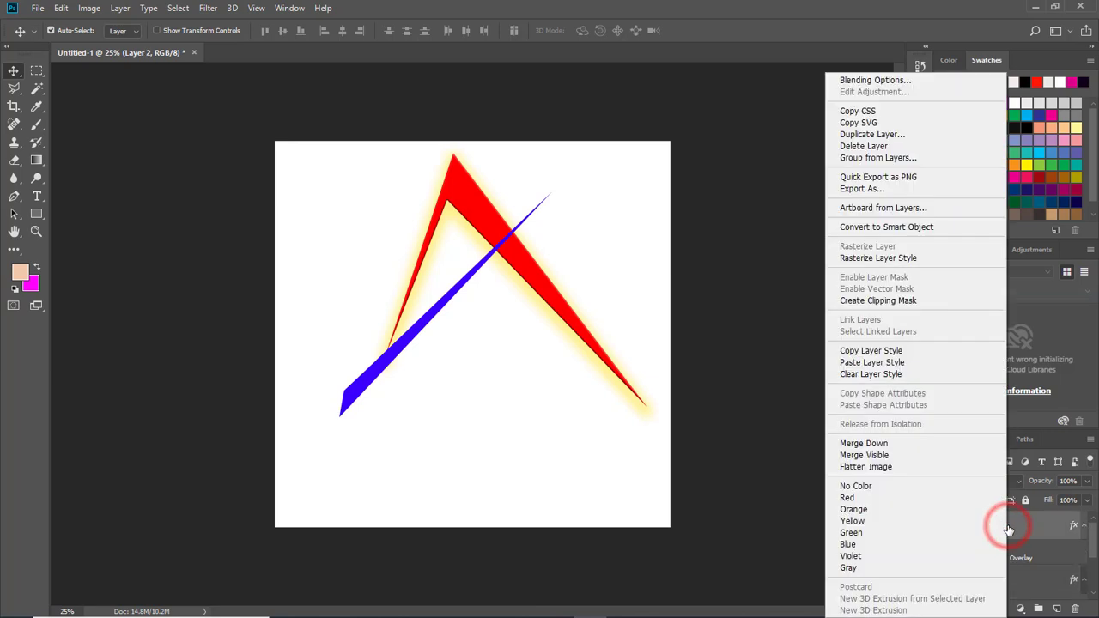
pyautogui.click(898, 362)
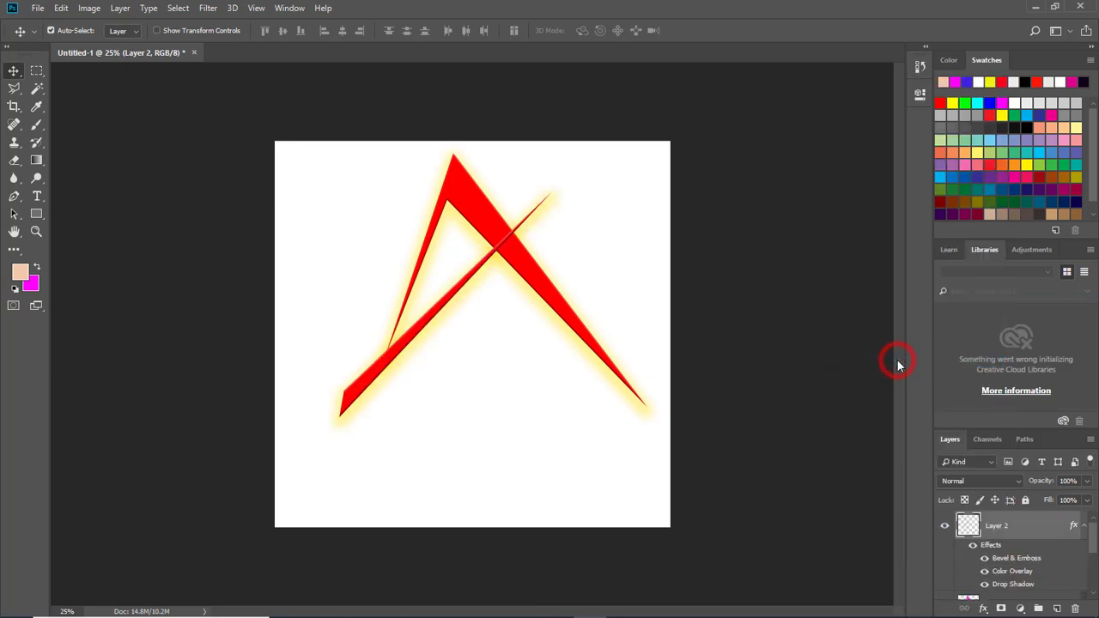
# - Change the diagonal stroke's Color Overlay to blue (#3000ff)
pyautogui.click(980, 609)
pyautogui.click(1000, 554)
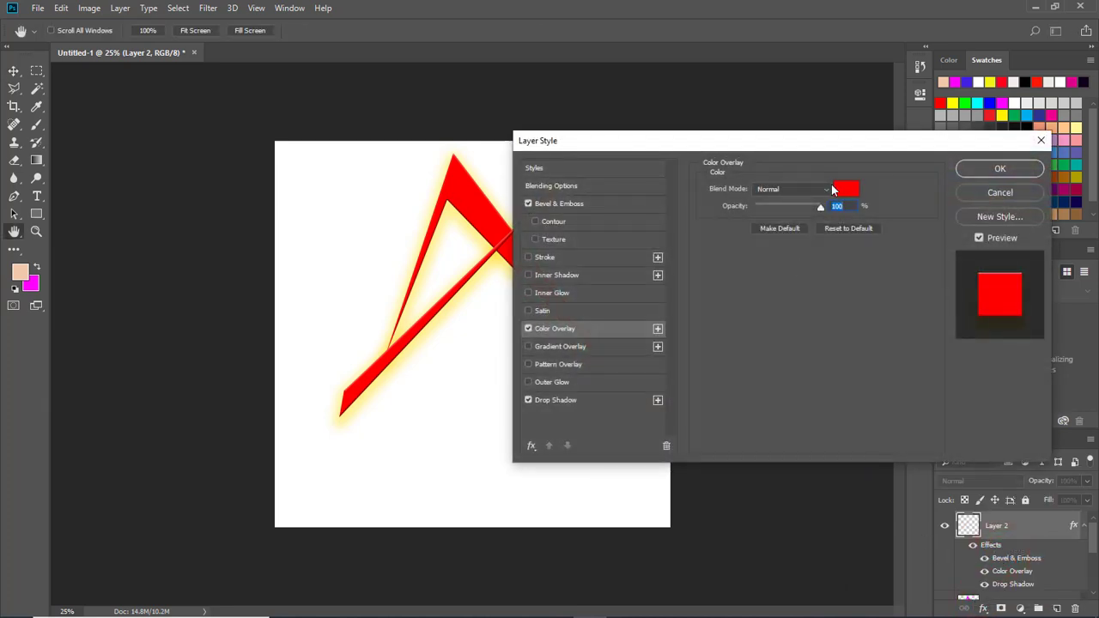
pyautogui.click(834, 189)
pyautogui.click(694, 171)
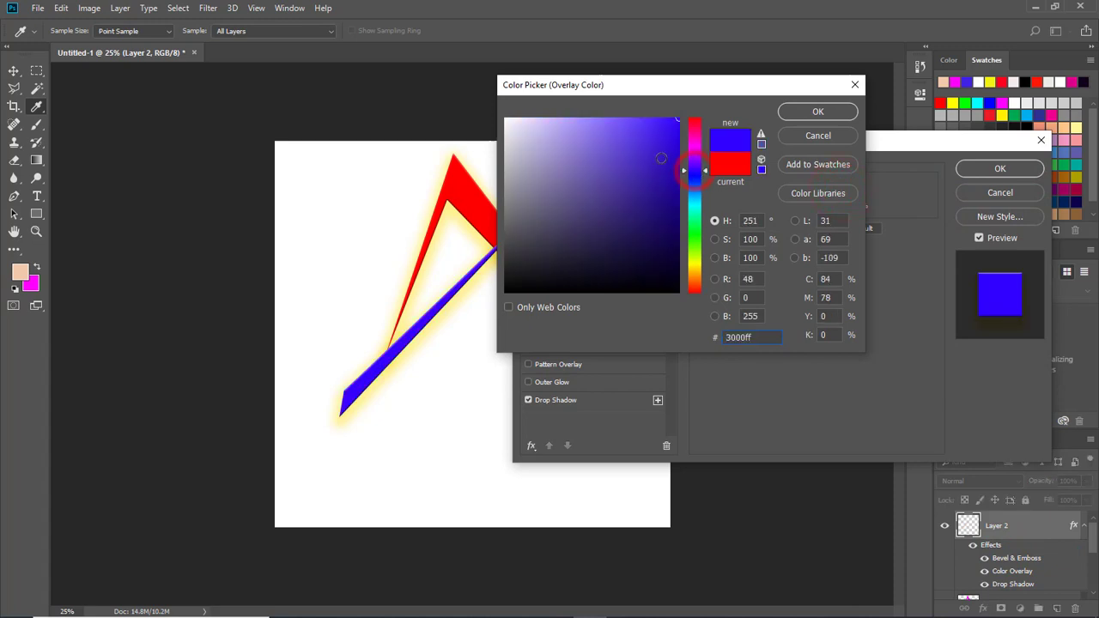
pyautogui.click(793, 115)
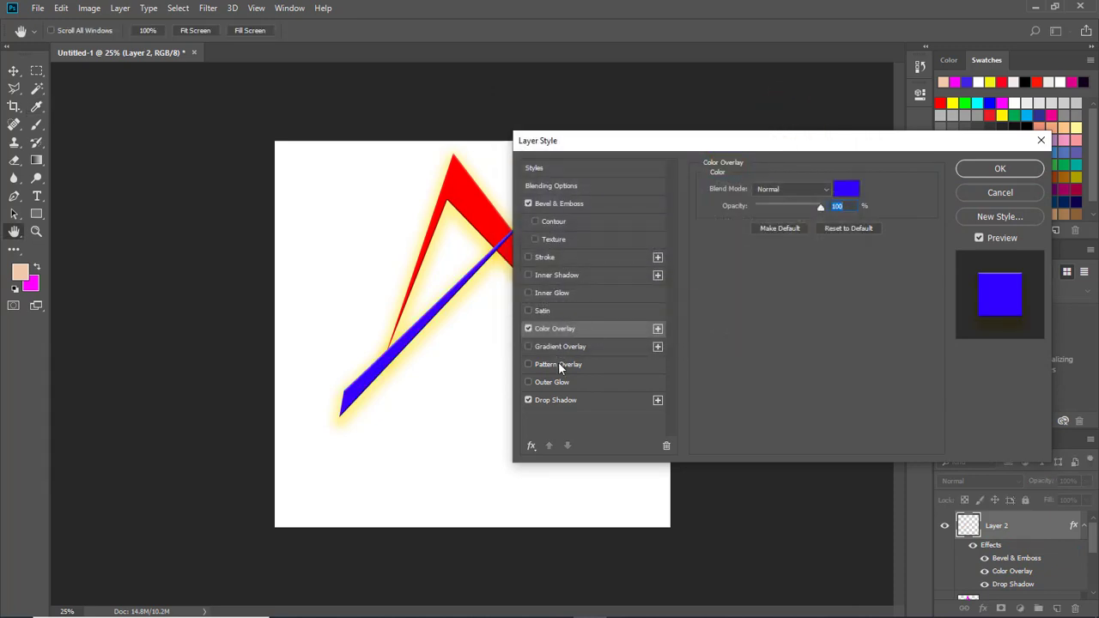
# - Try magenta, yellow and bright green for the diagonal stroke's Drop Shadow, choose spring green (#00ff60), and apply the style
pyautogui.click(559, 402)
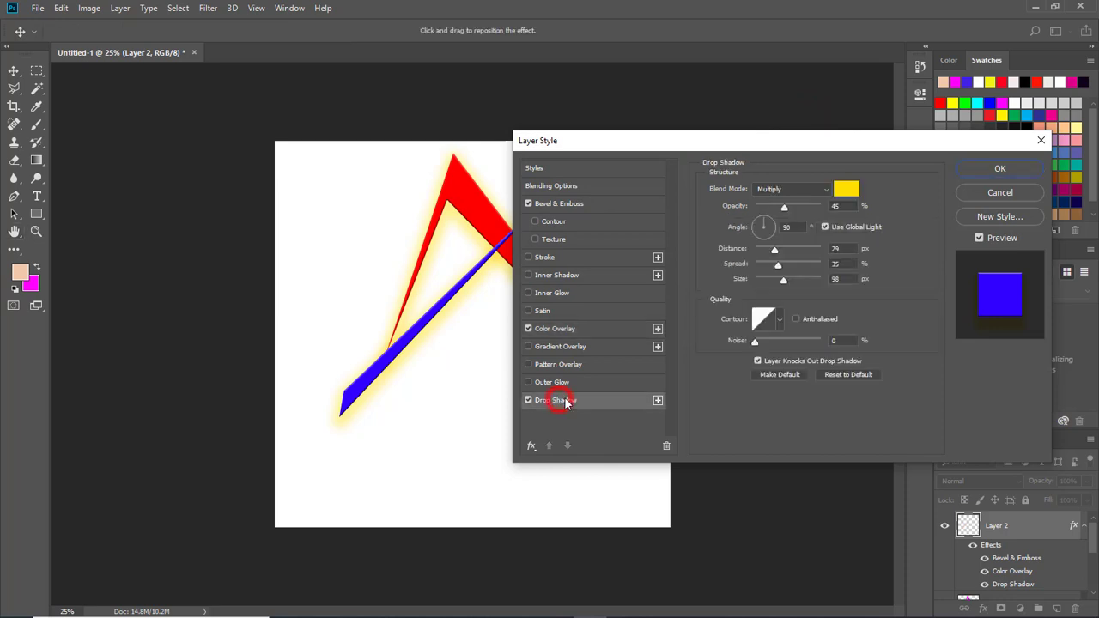
pyautogui.click(856, 189)
pyautogui.click(694, 147)
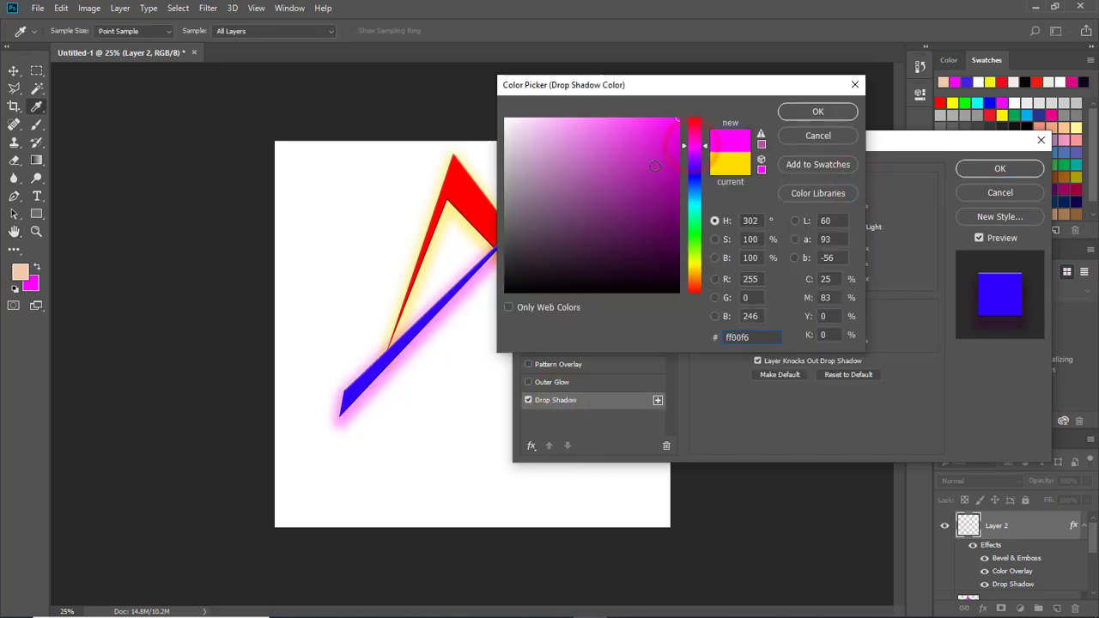
pyautogui.click(694, 269)
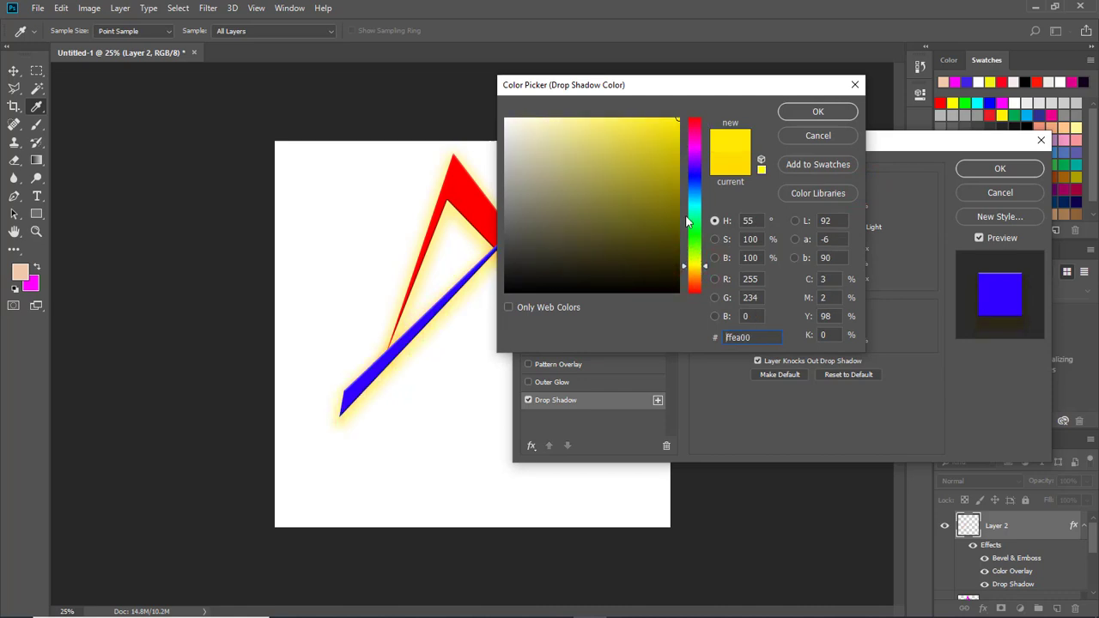
pyautogui.click(696, 238)
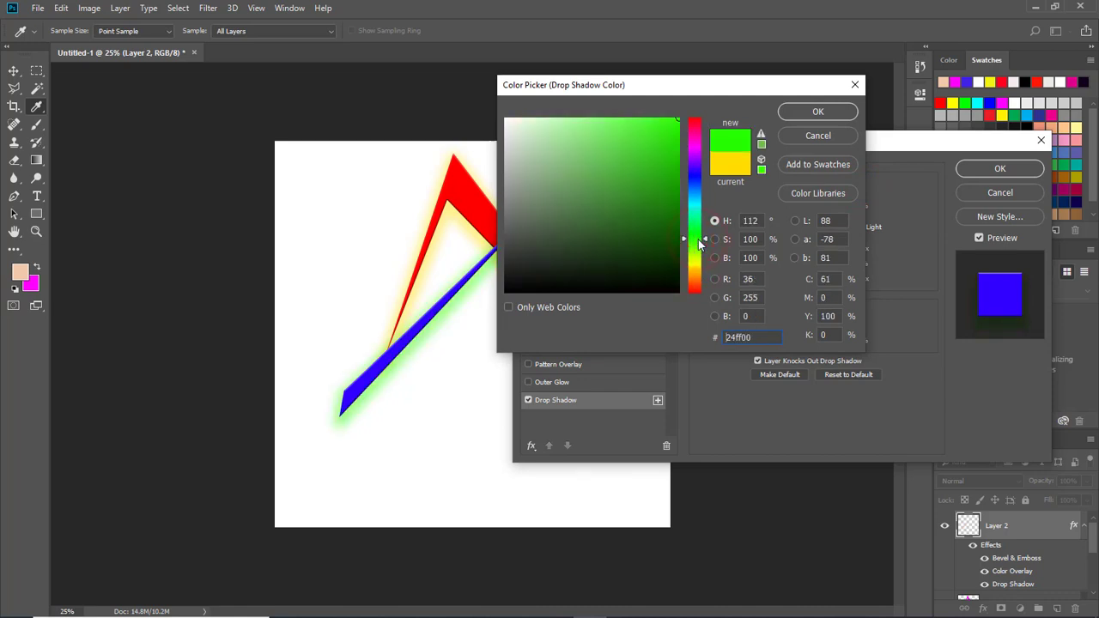
pyautogui.click(696, 223)
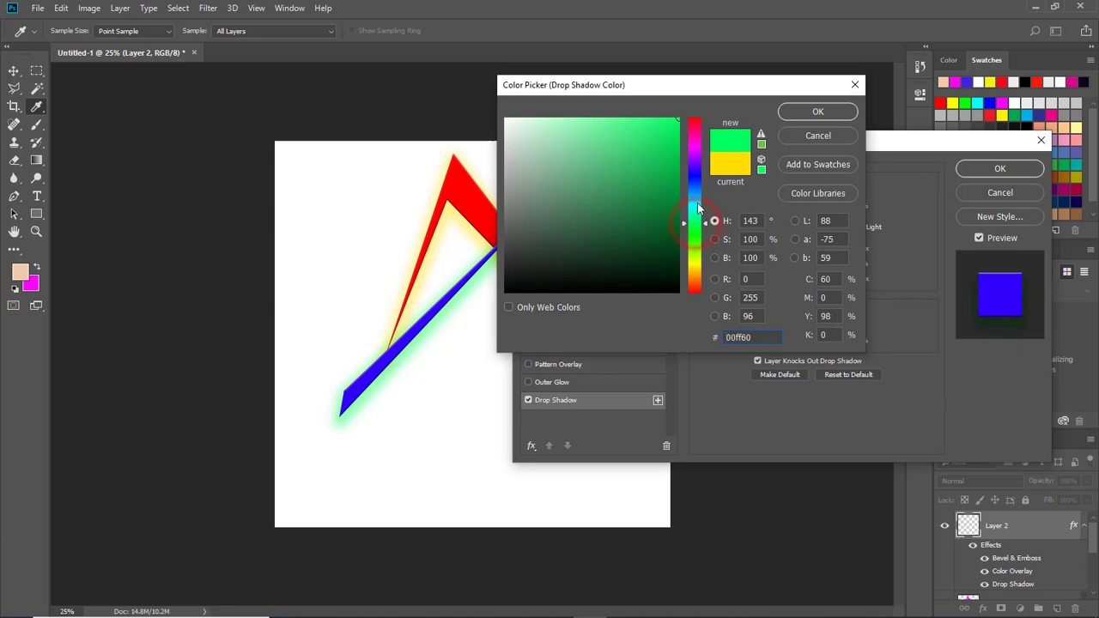
pyautogui.click(797, 112)
pyautogui.click(999, 169)
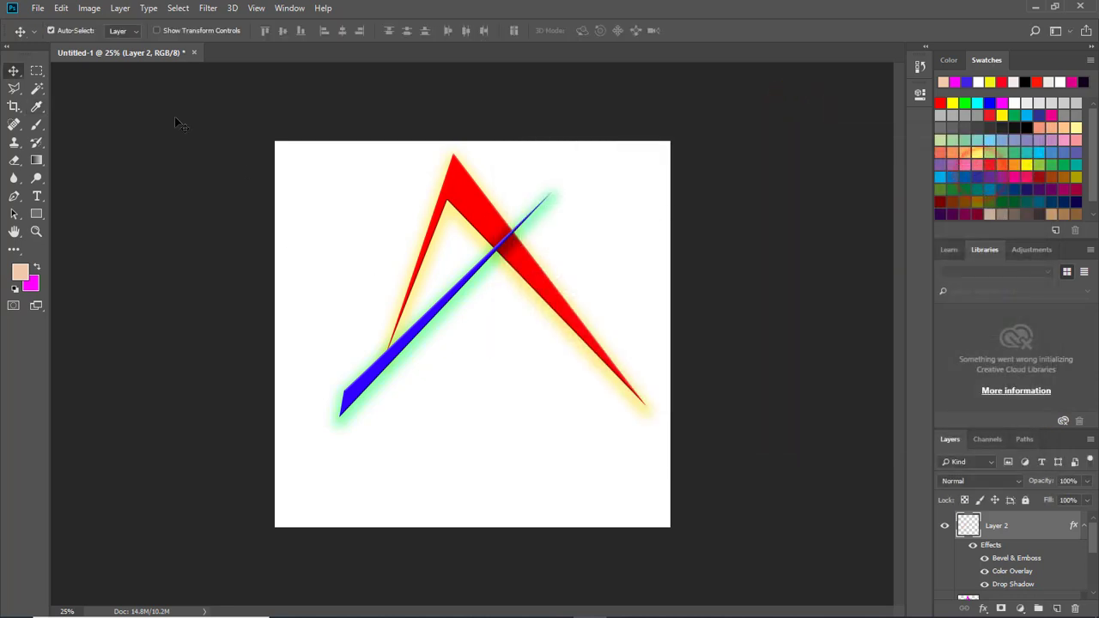
# - Add the text "Tech Swtv" at 72 pt in the canvas's lower left area
pyautogui.press('t')
pyautogui.click(314, 468)
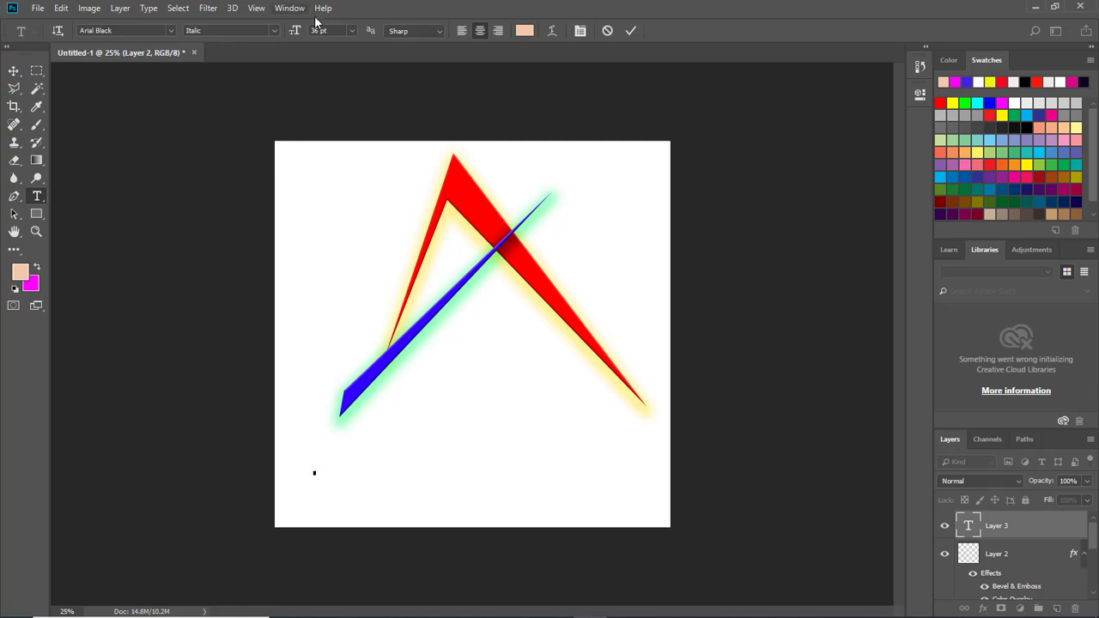
pyautogui.click(351, 30)
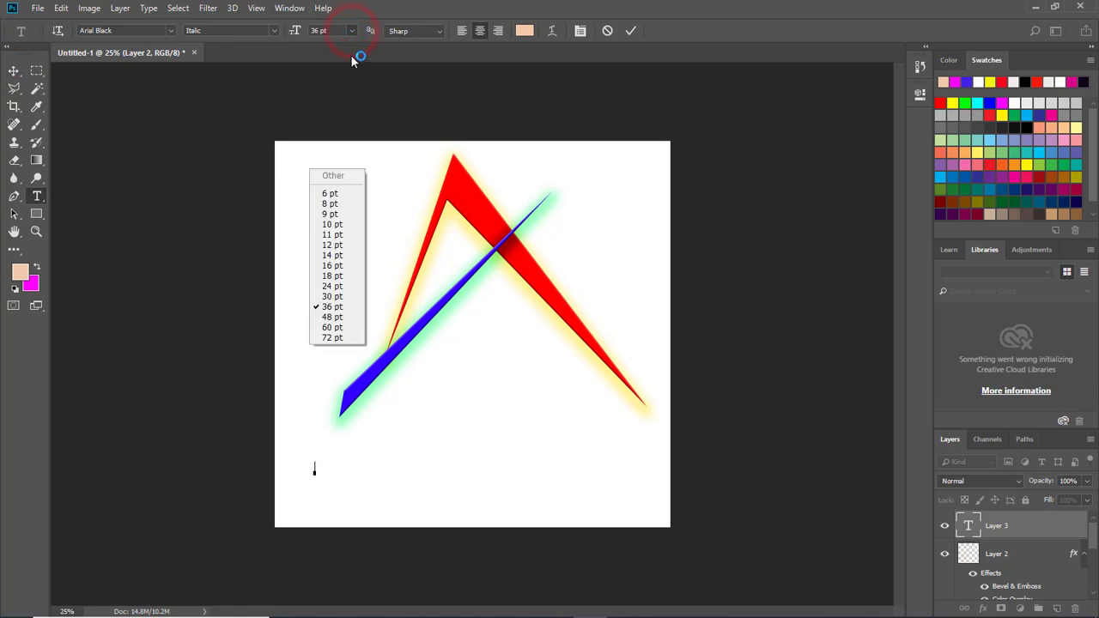
pyautogui.click(331, 339)
pyautogui.write('Tech')
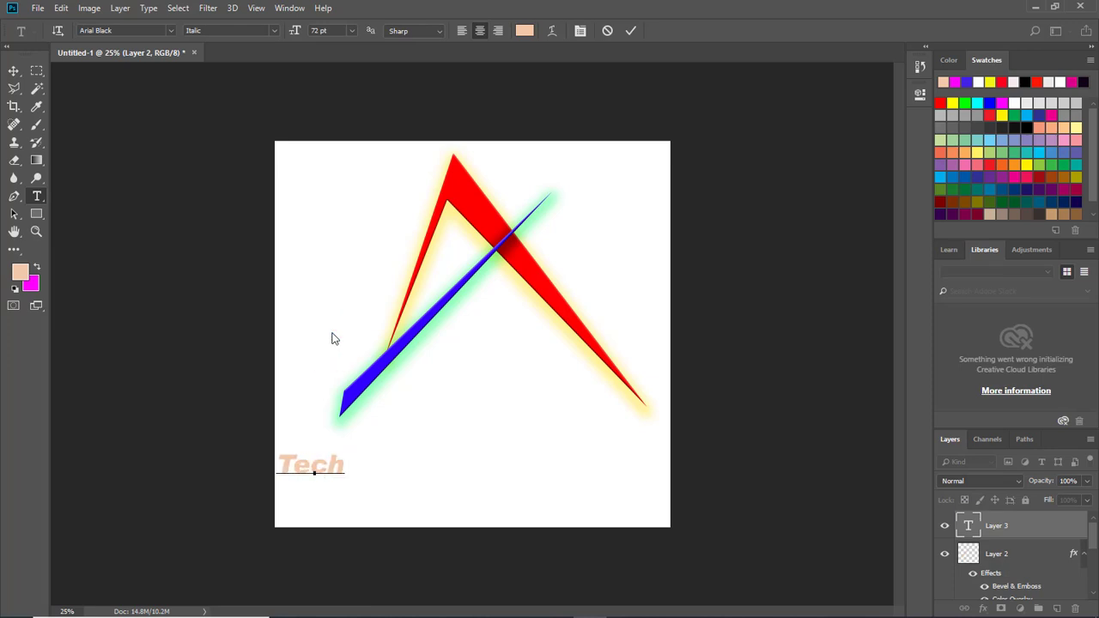
pyautogui.write(' Swtv')
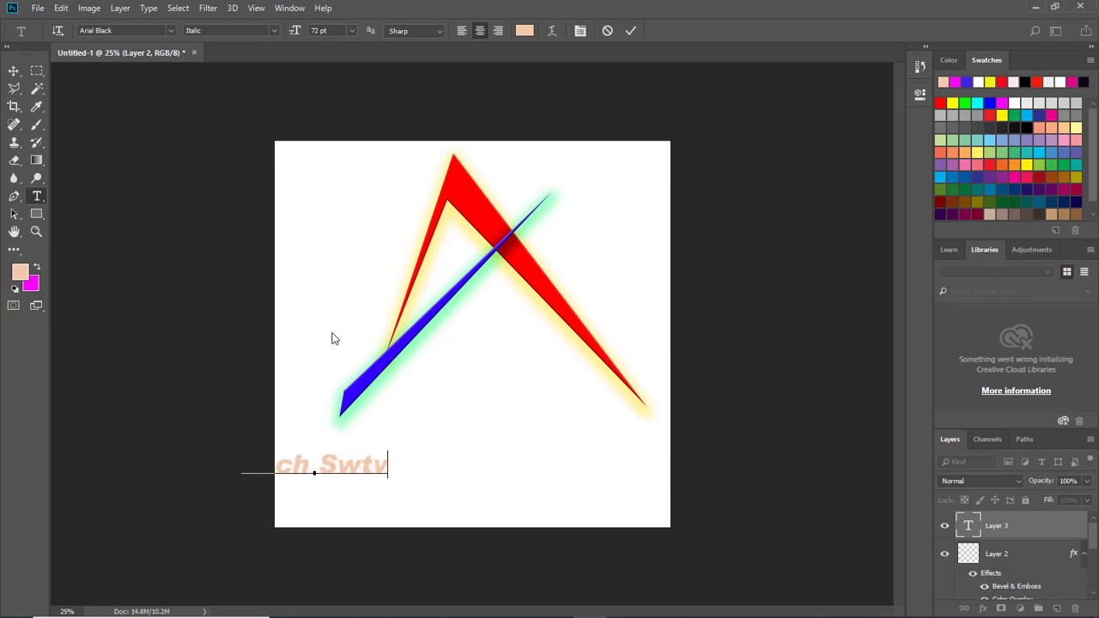
# - Move the "Tech Swtv" text so it sits roughly centred beneath the letter A
pyautogui.click(13, 71)
pyautogui.click(330, 465)
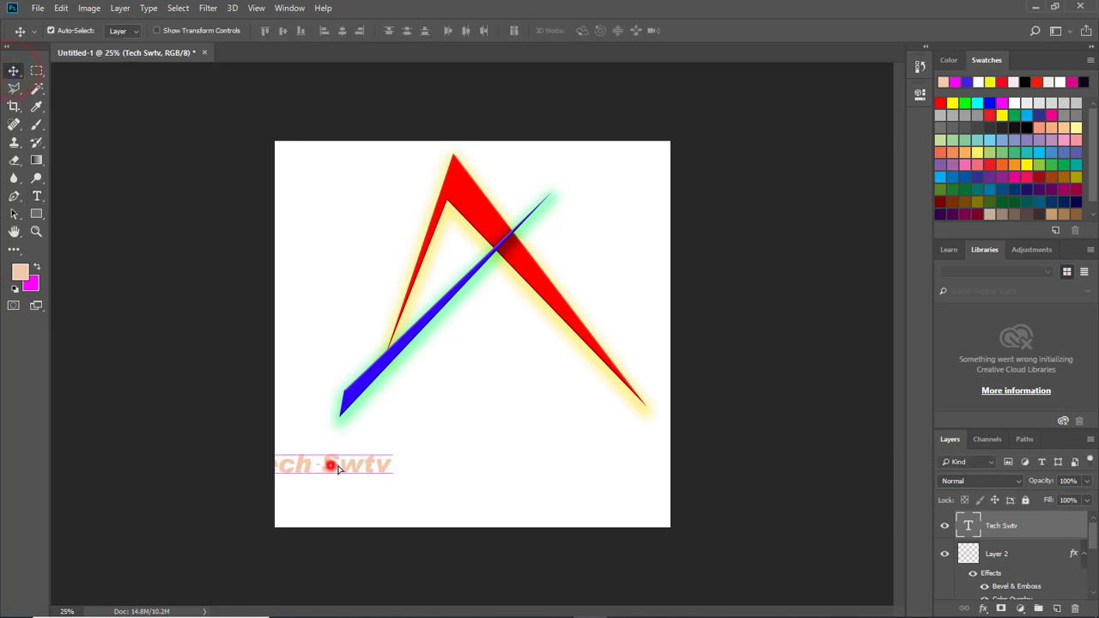
pyautogui.moveTo(337, 465); pyautogui.dragTo(480, 439)
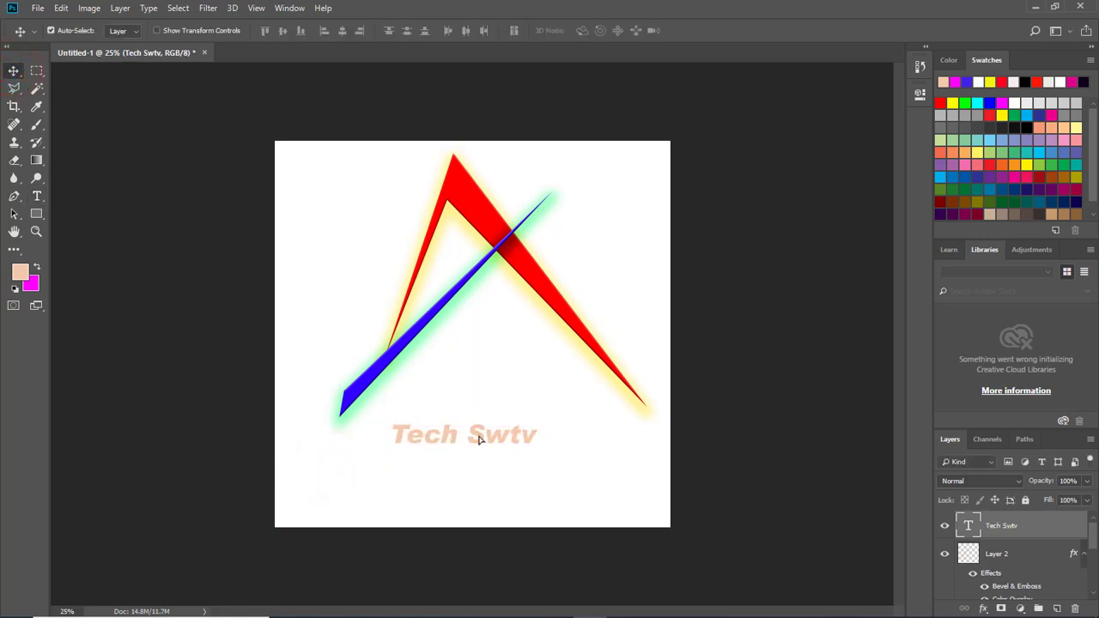
# - Scale the "Tech Swtv" text to about 193% and shift it slightly lower beneath the letter A
pyautogui.hotkey('ctrl', 't')
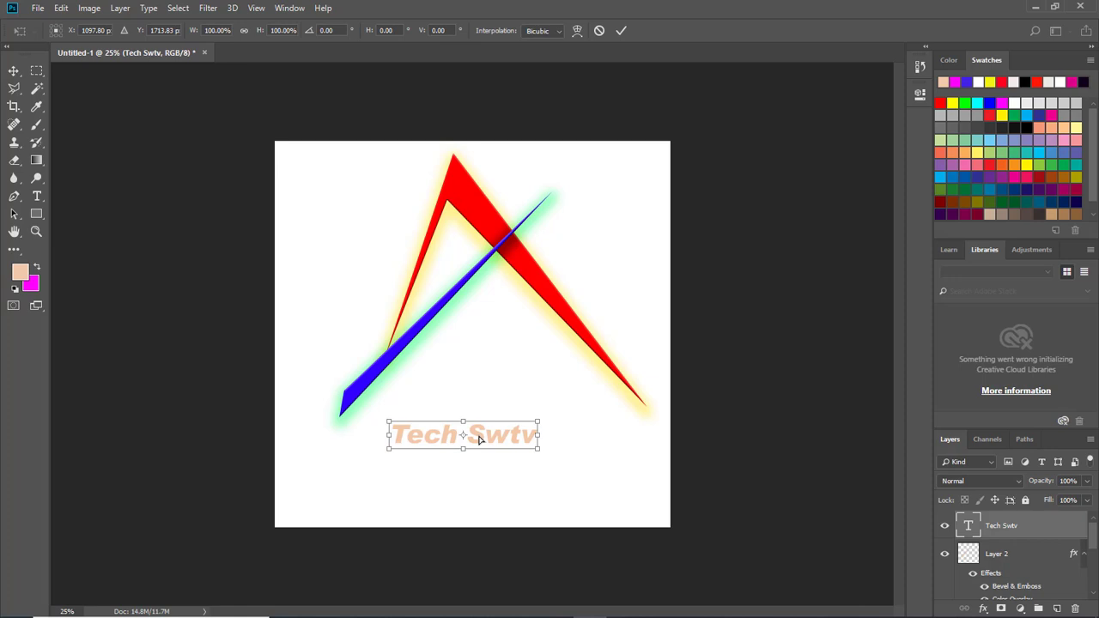
pyautogui.press('Return')
pyautogui.hotkey('ctrl', 't')
pyautogui.moveTo(537, 422); pyautogui.dragTo(606, 410)
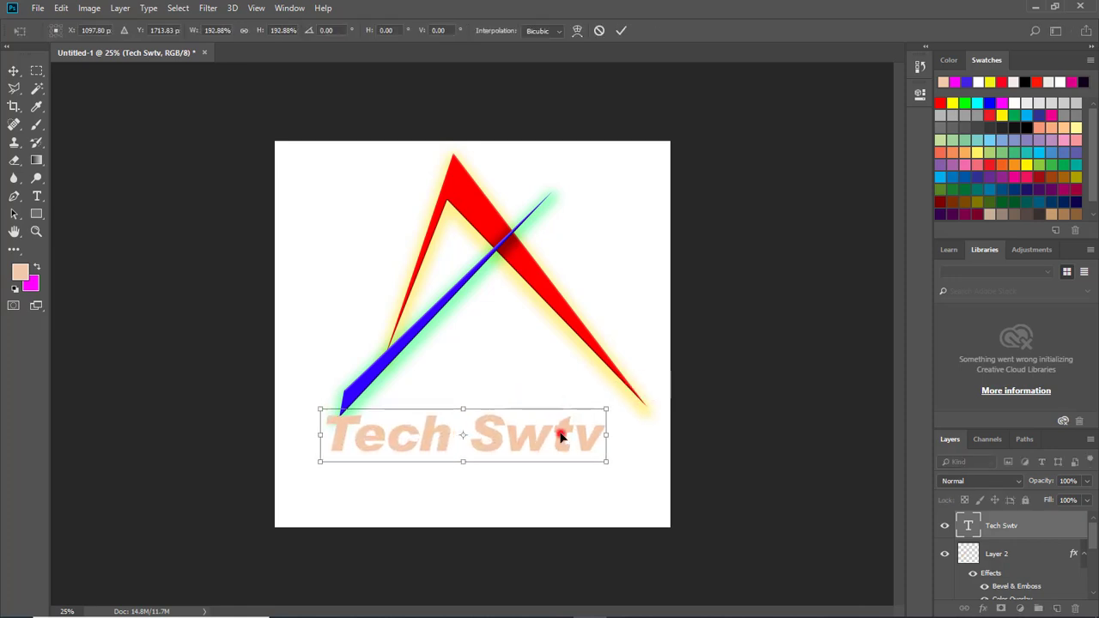
pyautogui.doubleClick(560, 436)
pyautogui.moveTo(532, 446); pyautogui.dragTo(530, 475)
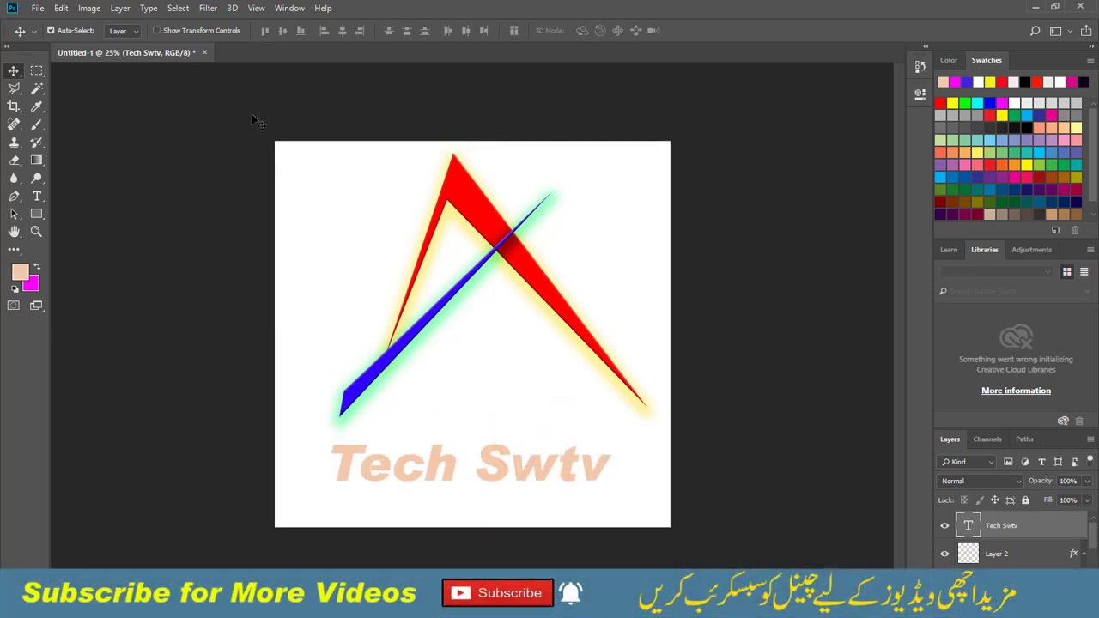
# - Recolour the word "Tech" in the caption blue (#0006ff)
pyautogui.press('t')
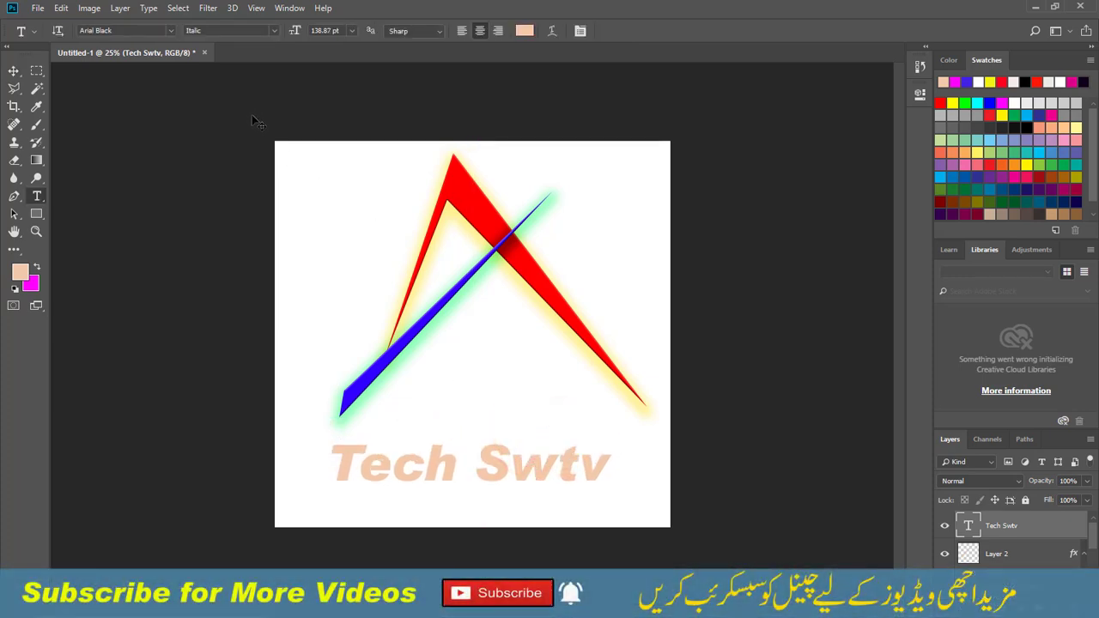
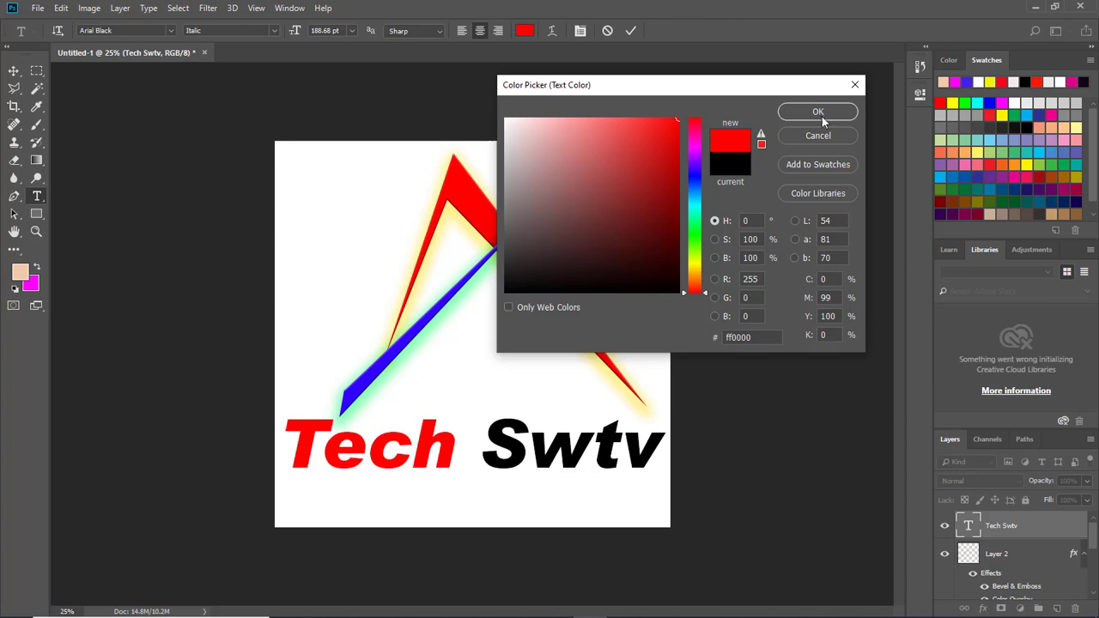
pyautogui.click(695, 178)
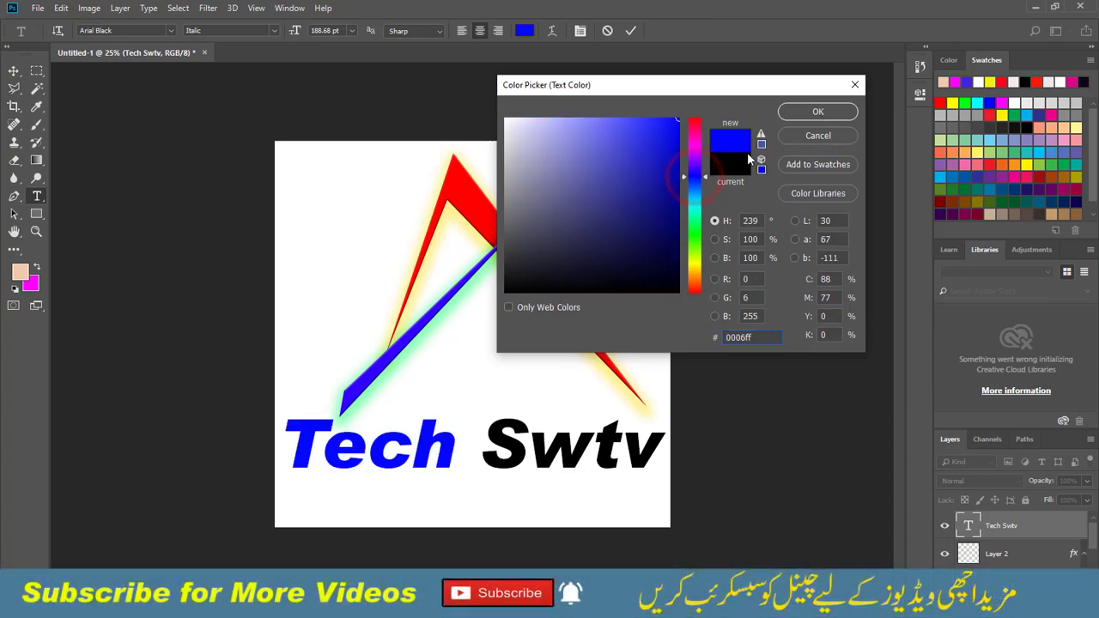
pyautogui.click(808, 111)
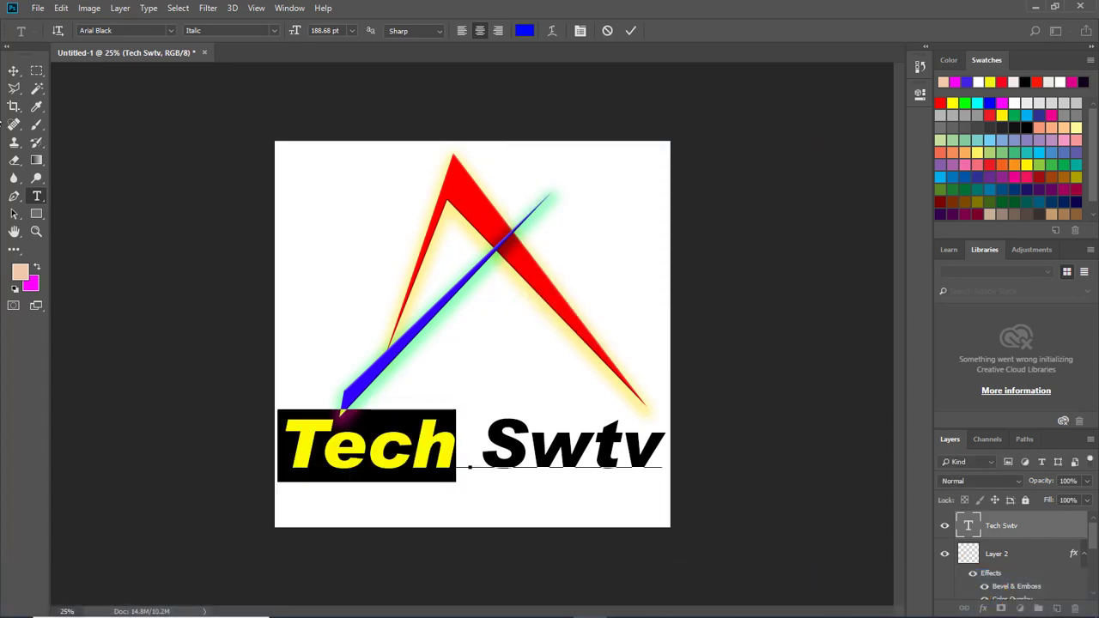
pyautogui.click(14, 71)
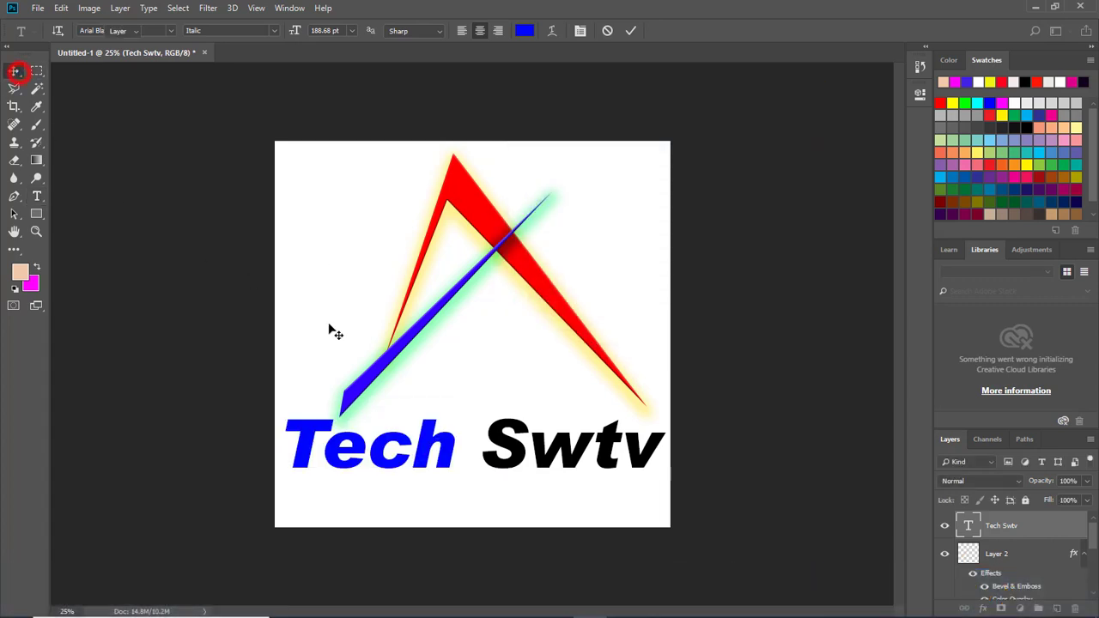
# - Recolour the word "Swtv" in the caption red (#ff0000) and finish editing the text
pyautogui.rightClick(498, 434)
pyautogui.click(508, 429)
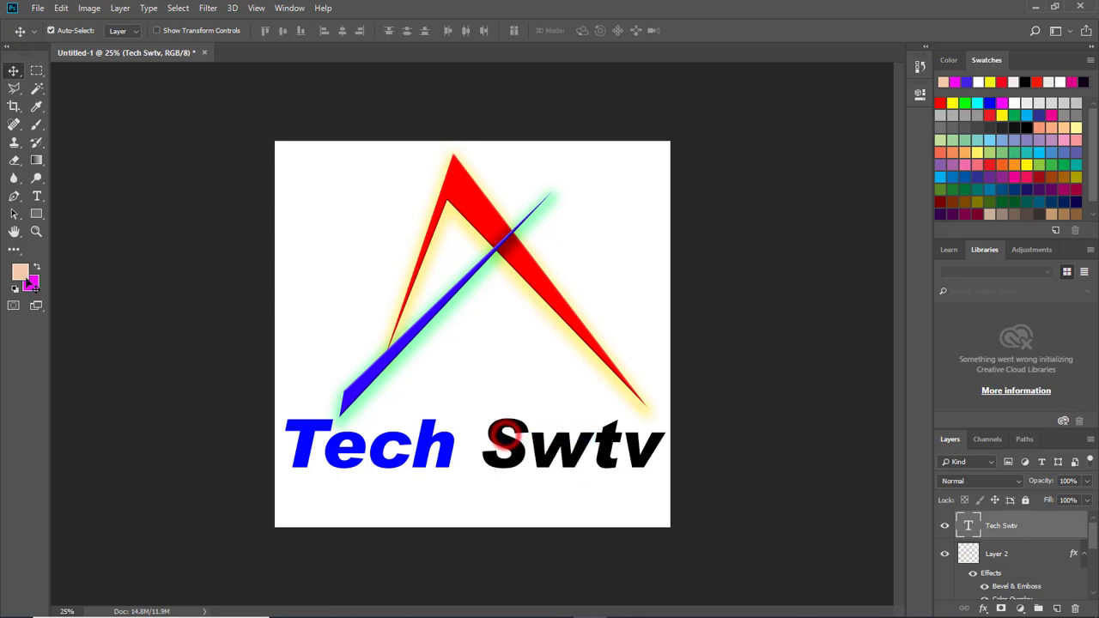
pyautogui.click(37, 196)
pyautogui.moveTo(485, 445); pyautogui.dragTo(675, 444)
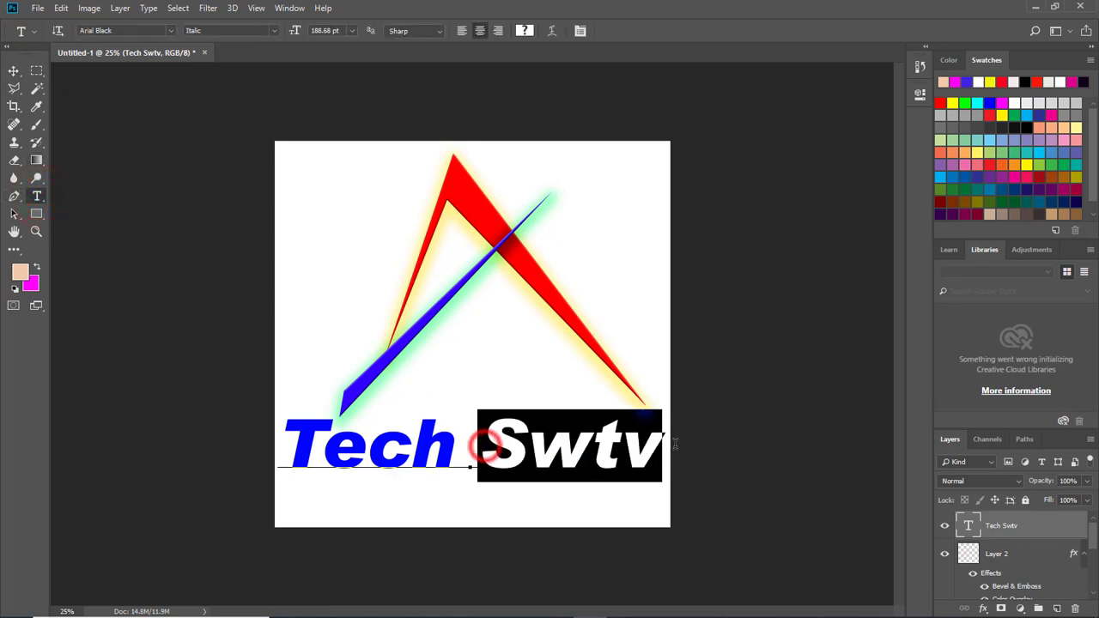
pyautogui.click(523, 31)
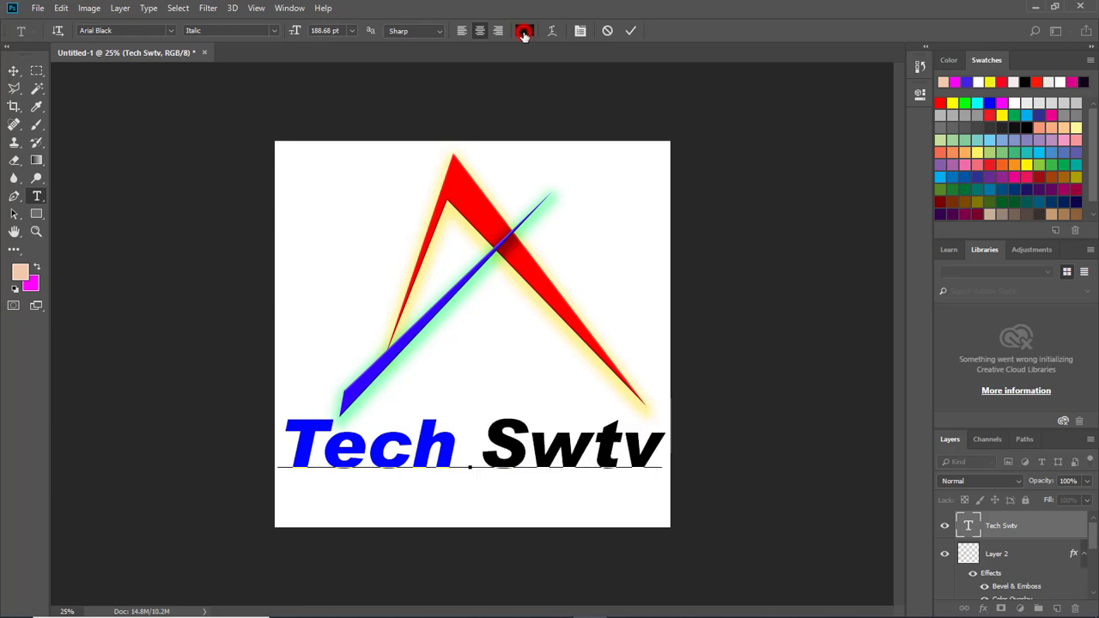
pyautogui.click(472, 176)
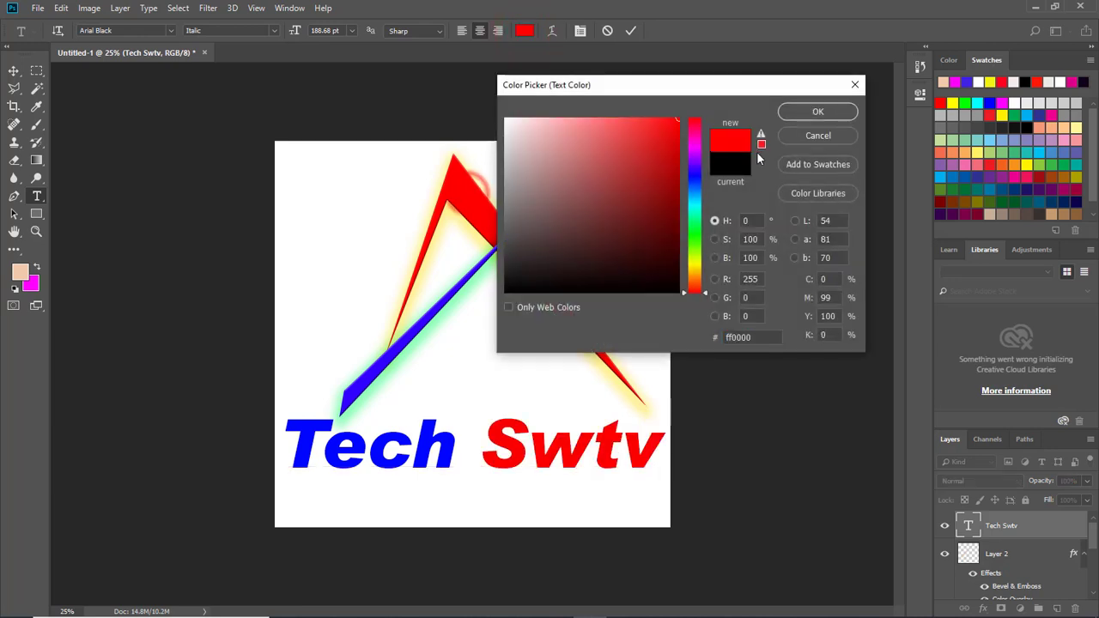
pyautogui.click(791, 113)
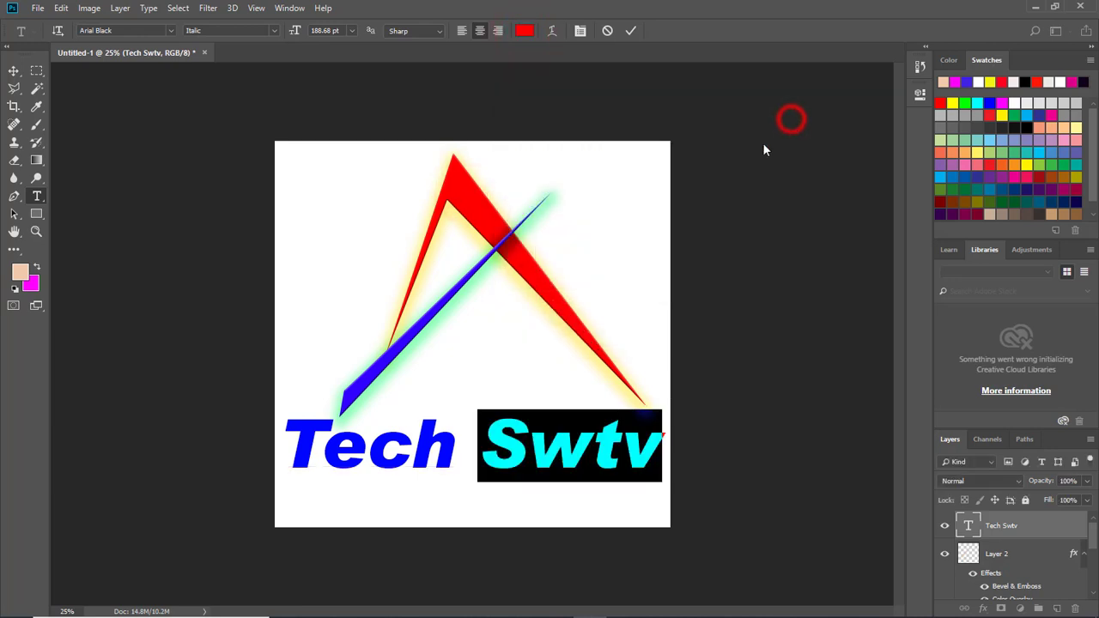
pyautogui.click(15, 71)
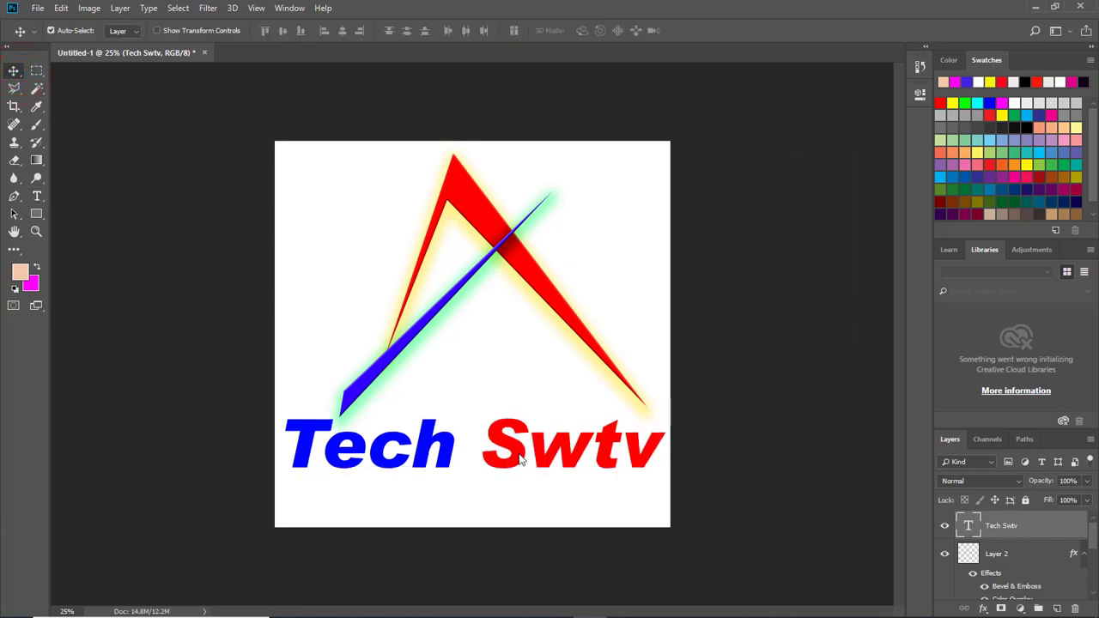
# - Scale the "Tech Swtv" caption down to about 92% and shift it slightly to the right beneath the letter A
pyautogui.hotkey('ctrl', 't')
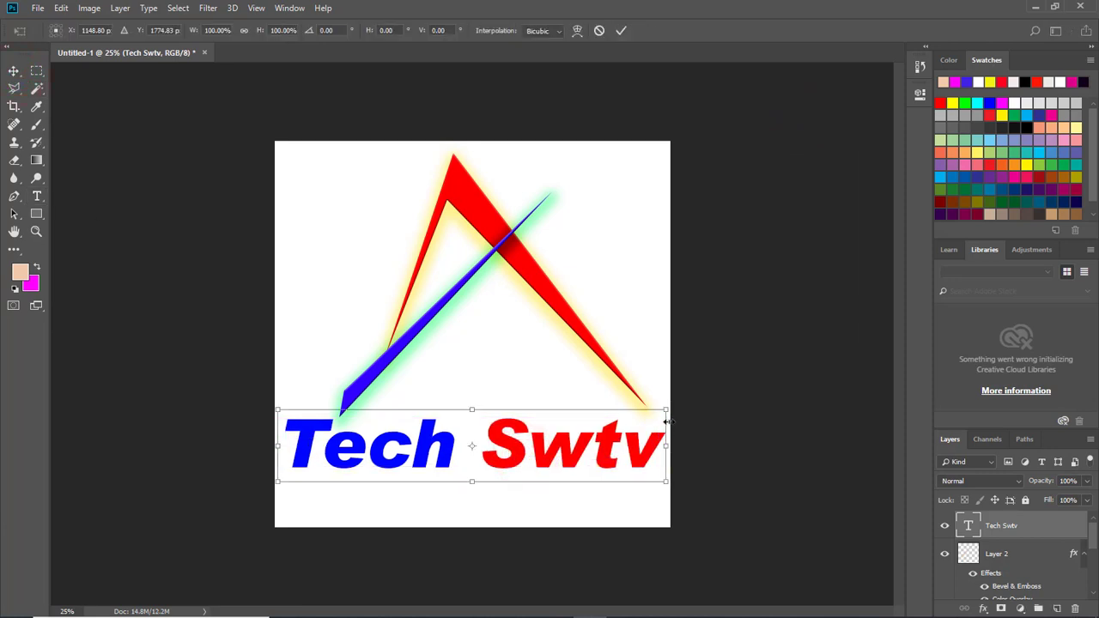
pyautogui.moveTo(664, 410)
pyautogui.mouseDown()
pyautogui.moveTo(650, 395)
pyautogui.moveTo(650, 413)
pyautogui.mouseUp()
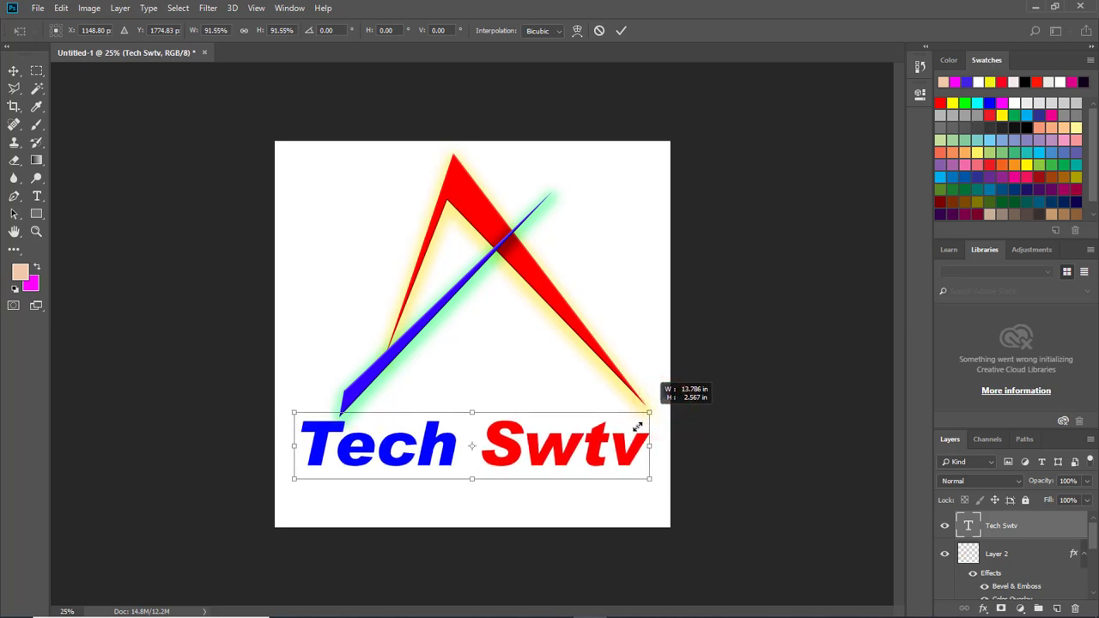
pyautogui.doubleClick(614, 447)
pyautogui.moveTo(550, 456); pyautogui.dragTo(515, 461)
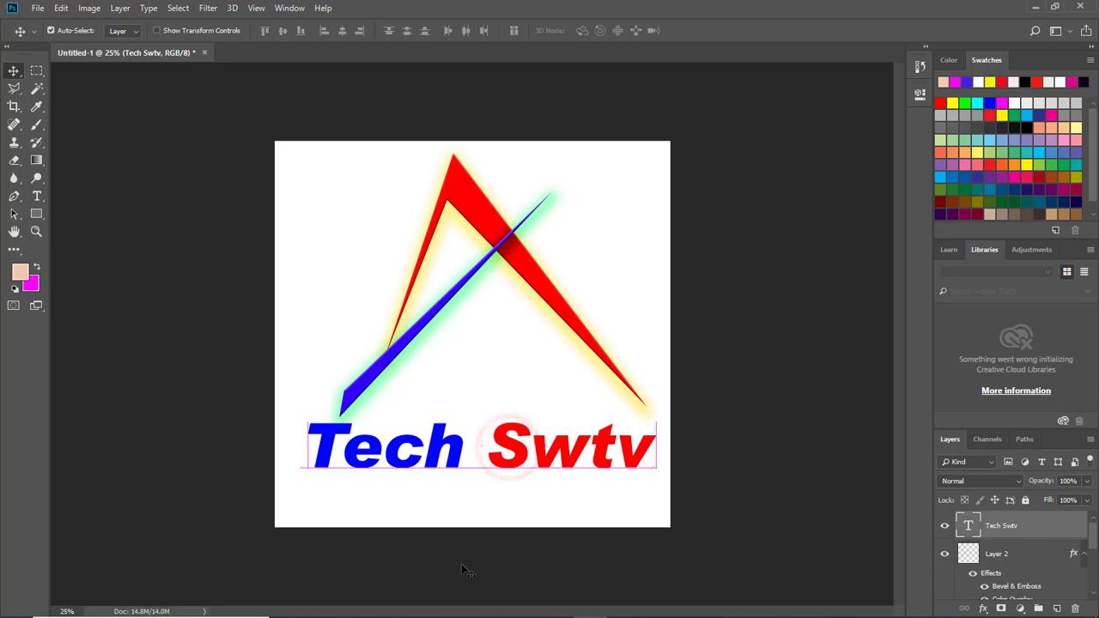
# - Select the Background copy layer and add a Color Overlay to it
pyautogui.rightClick(626, 275)
pyautogui.click(632, 278)
pyautogui.rightClick(324, 180)
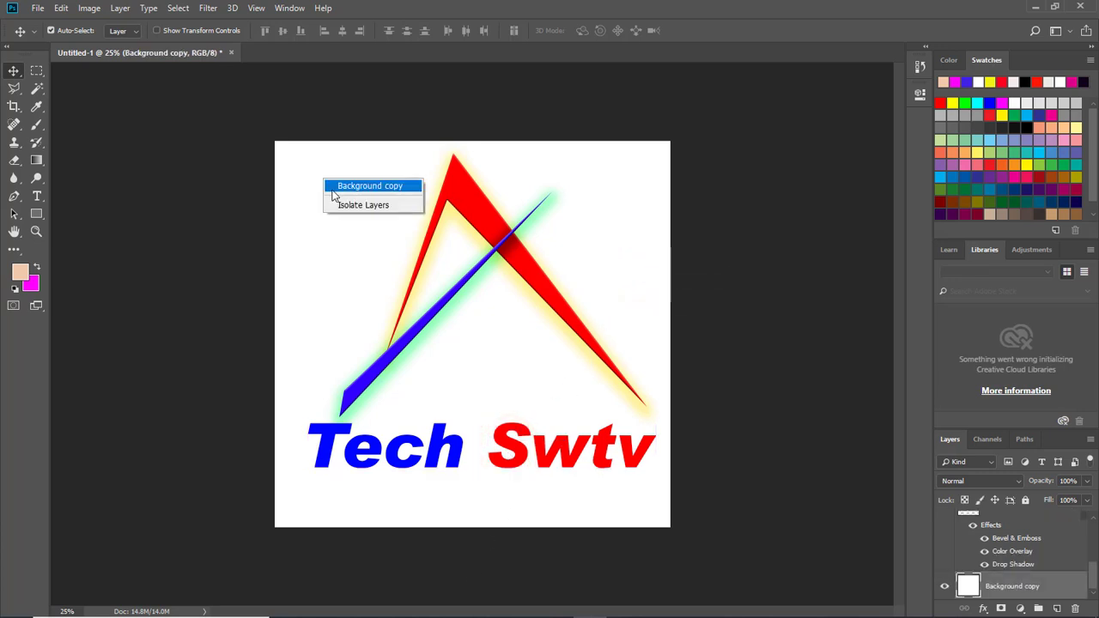
pyautogui.click(981, 609)
pyautogui.click(981, 609)
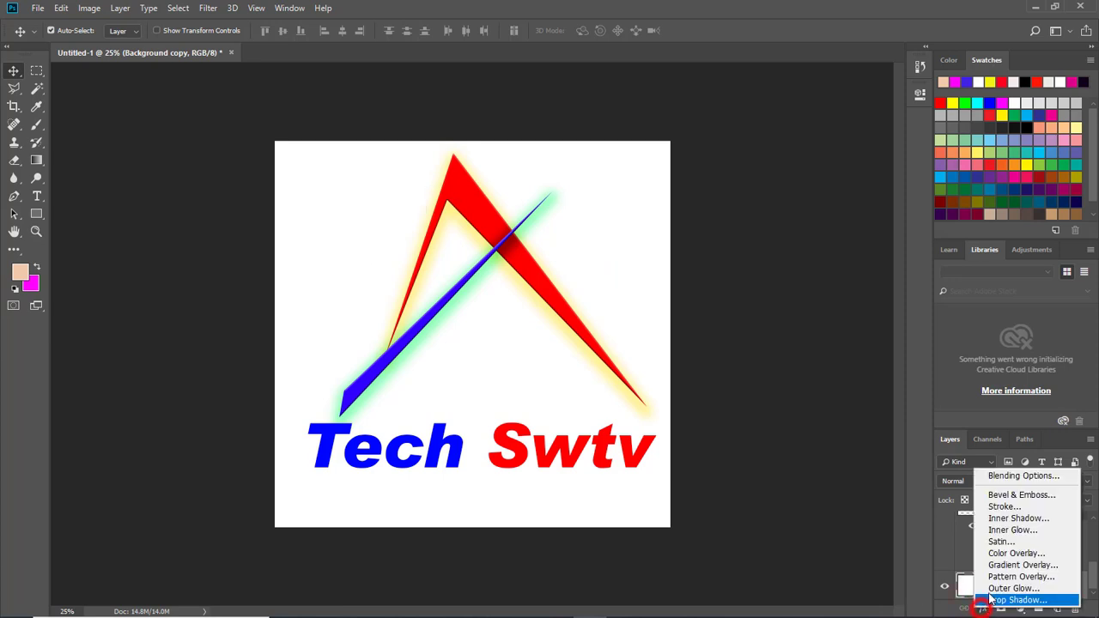
pyautogui.click(1002, 554)
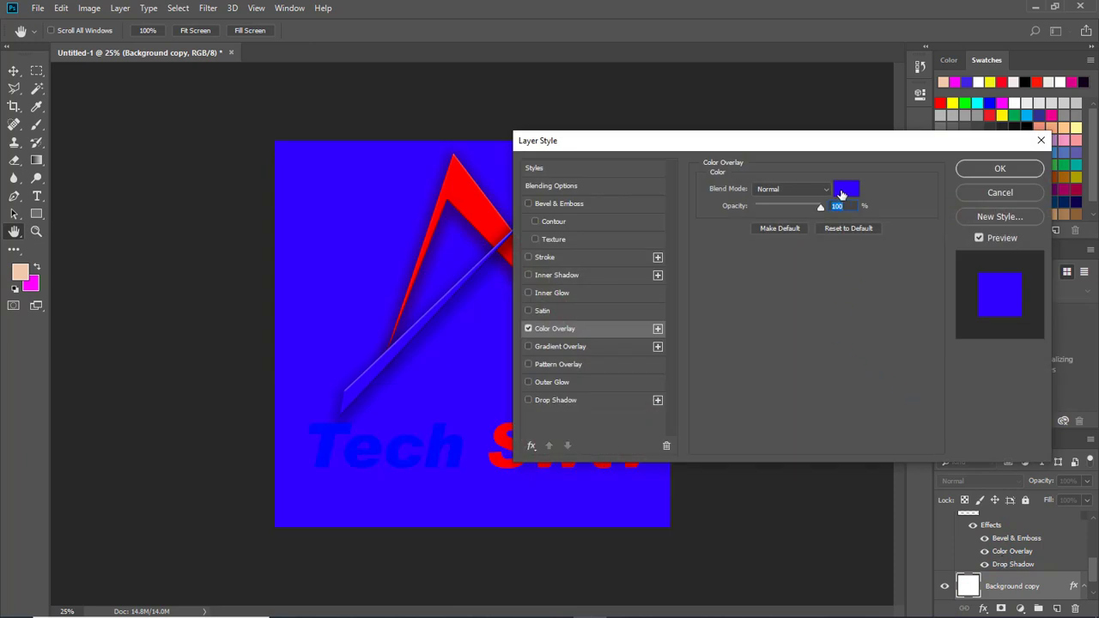
# - Try turquoise and pale grey for the background's Color Overlay, choose white (#ffffff), and apply the style
pyautogui.click(843, 190)
pyautogui.moveTo(695, 205)
pyautogui.mouseDown()
pyautogui.moveTo(700, 224)
pyautogui.moveTo(696, 215)
pyautogui.mouseUp()
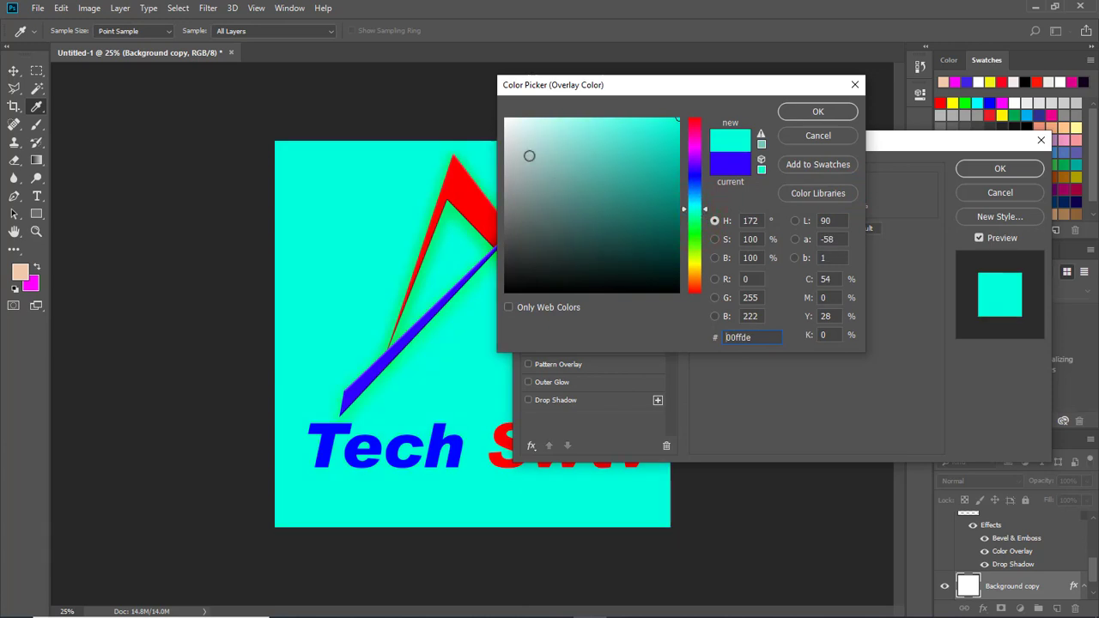
pyautogui.click(527, 156)
pyautogui.click(526, 157)
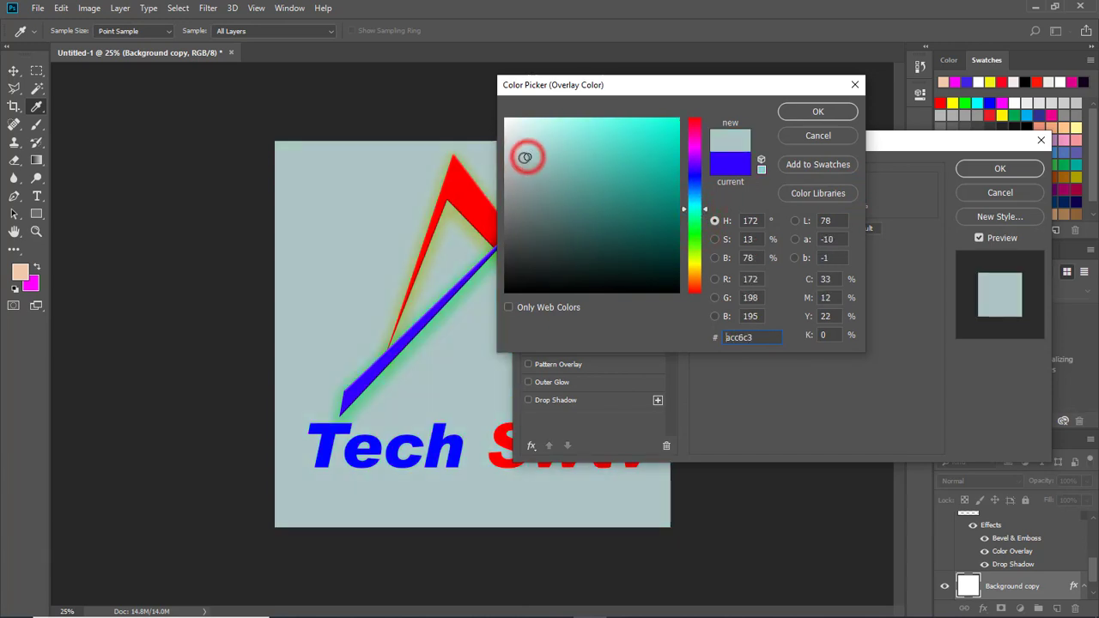
pyautogui.moveTo(526, 157)
pyautogui.mouseDown()
pyautogui.moveTo(510, 159)
pyautogui.moveTo(513, 125)
pyautogui.moveTo(493, 89)
pyautogui.mouseUp()
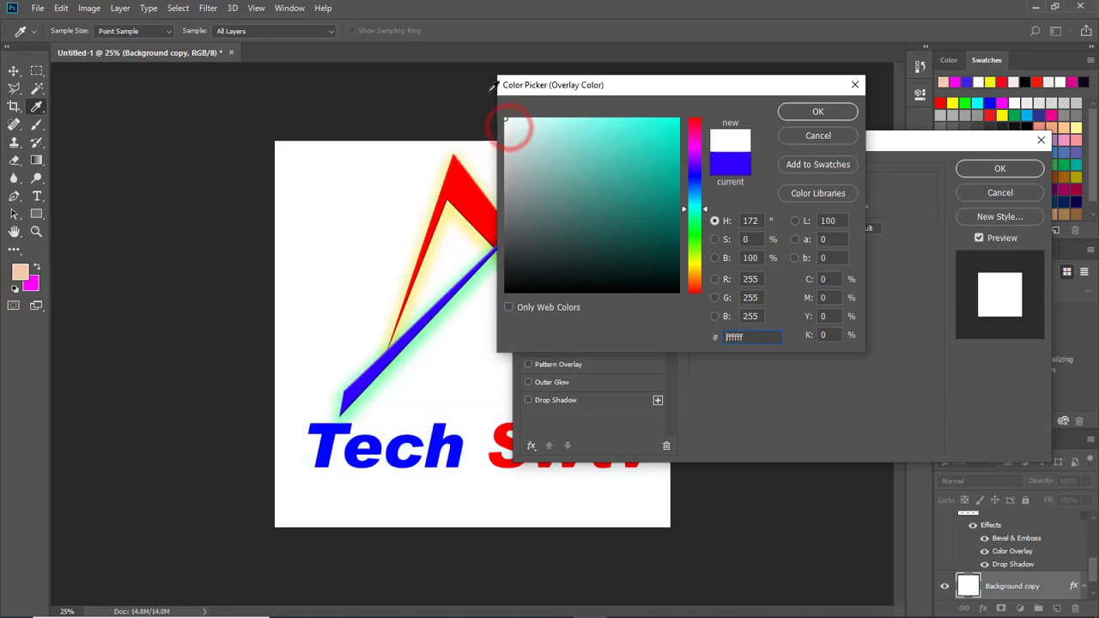
pyautogui.click(817, 112)
pyautogui.click(999, 168)
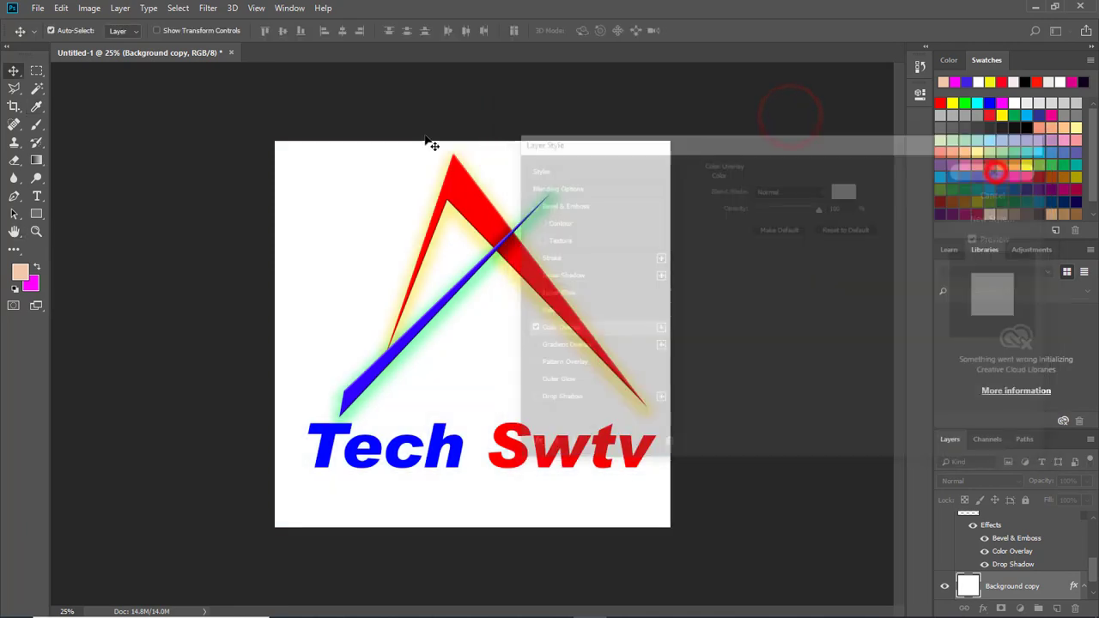
# - Select a thin horizontal strip just below the caption and fill it with magenta on a new layer
pyautogui.click(33, 71)
pyautogui.click(16, 71)
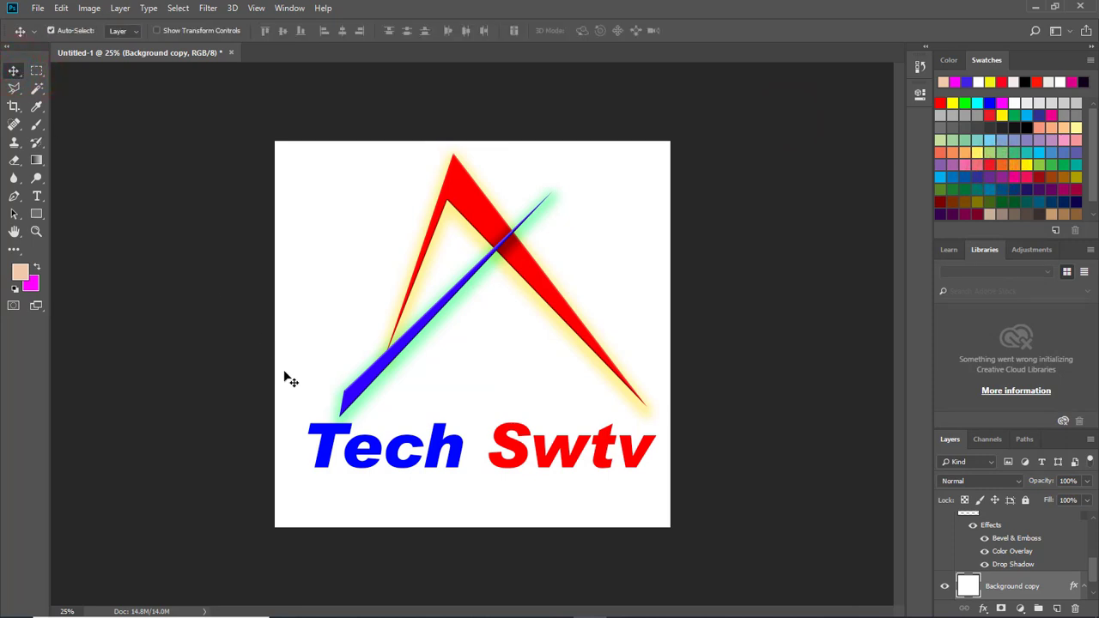
pyautogui.press('m')
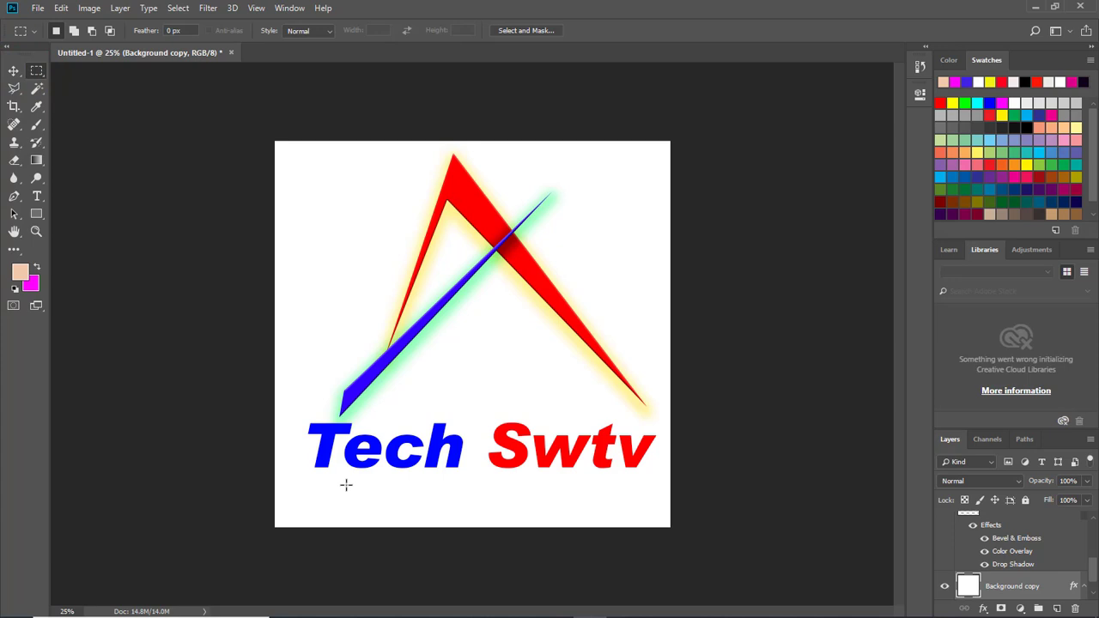
pyautogui.moveTo(352, 481); pyautogui.dragTo(591, 473)
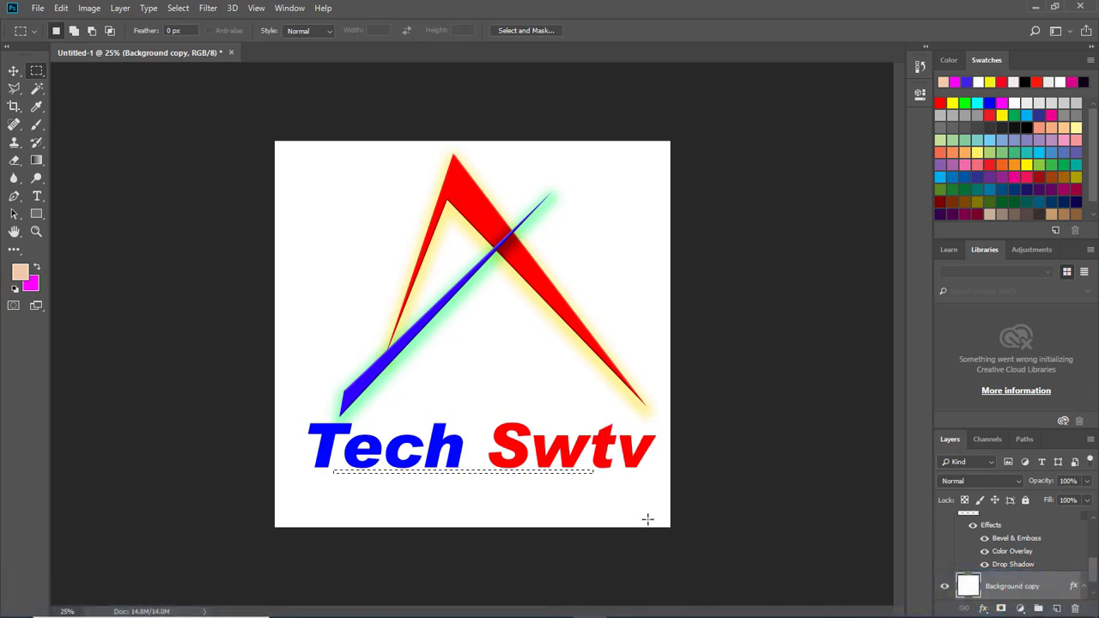
pyautogui.click(1057, 609)
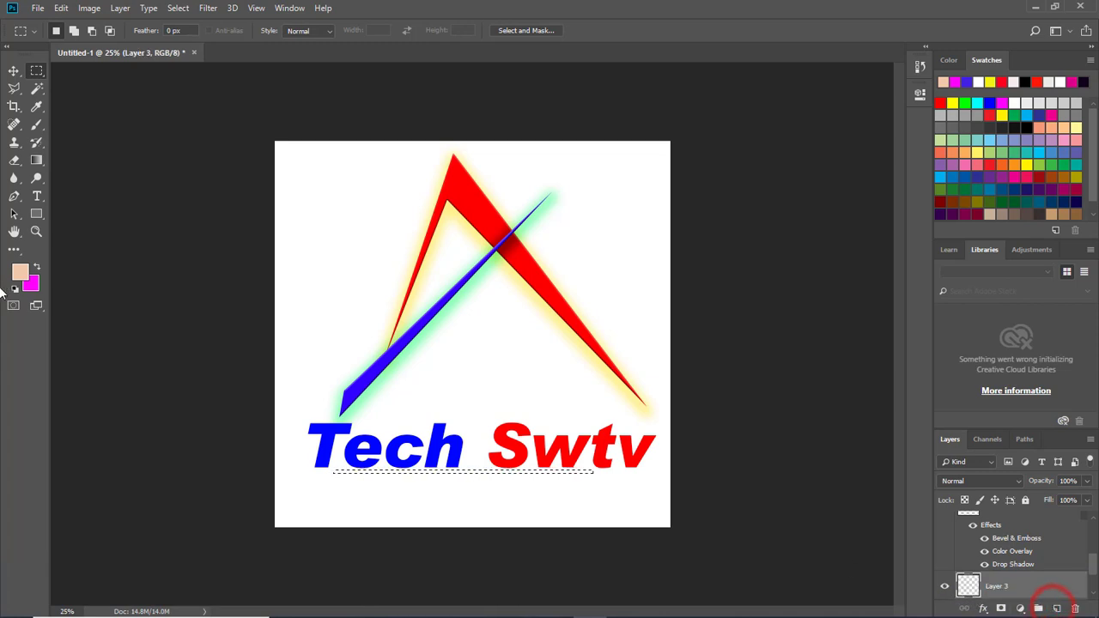
pyautogui.click(36, 271)
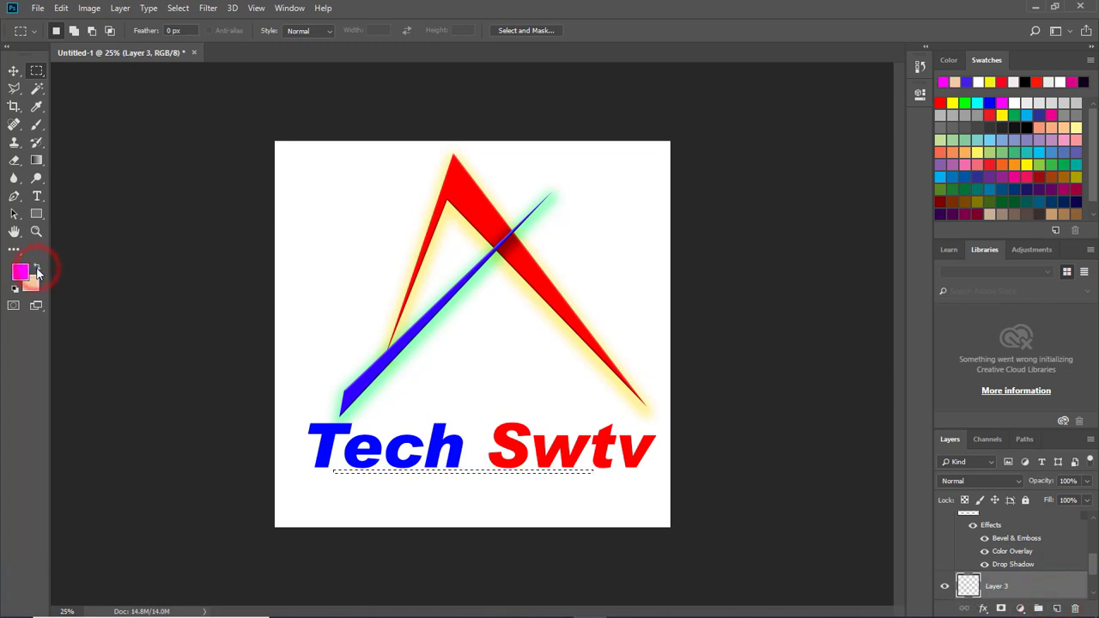
pyautogui.hotkey('alt', 'BackSpace')
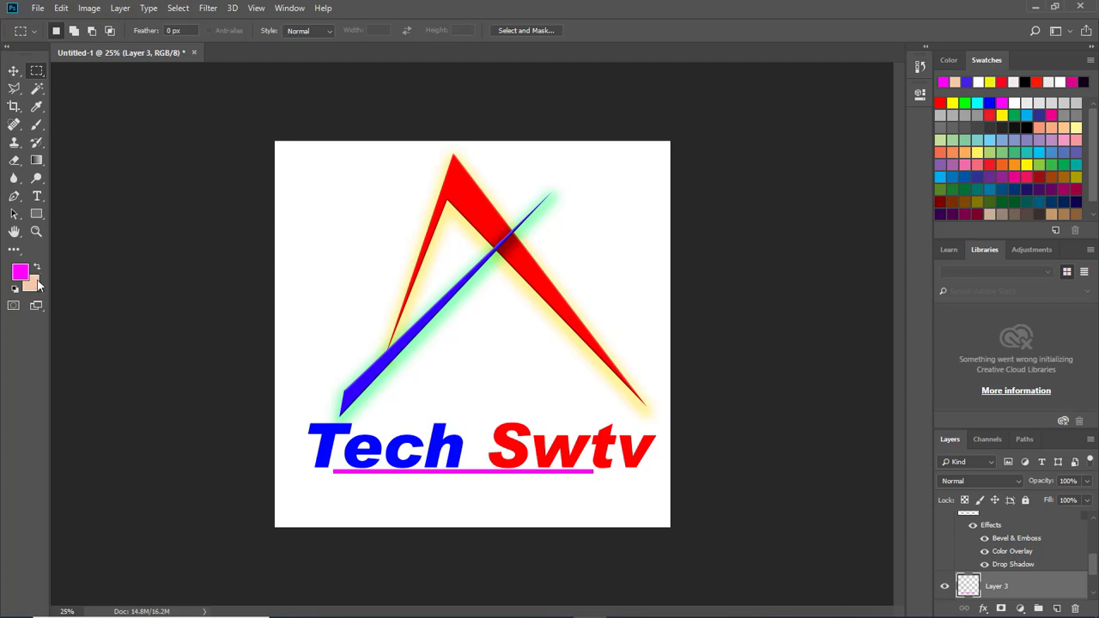
# - Nudge the magenta line beneath the caption and place a copy of it slightly lower and further right
pyautogui.press('v')
pyautogui.moveTo(410, 479)
pyautogui.mouseDown()
pyautogui.moveTo(421, 478)
pyautogui.moveTo(412, 477)
pyautogui.mouseUp()
pyautogui.press('Down')
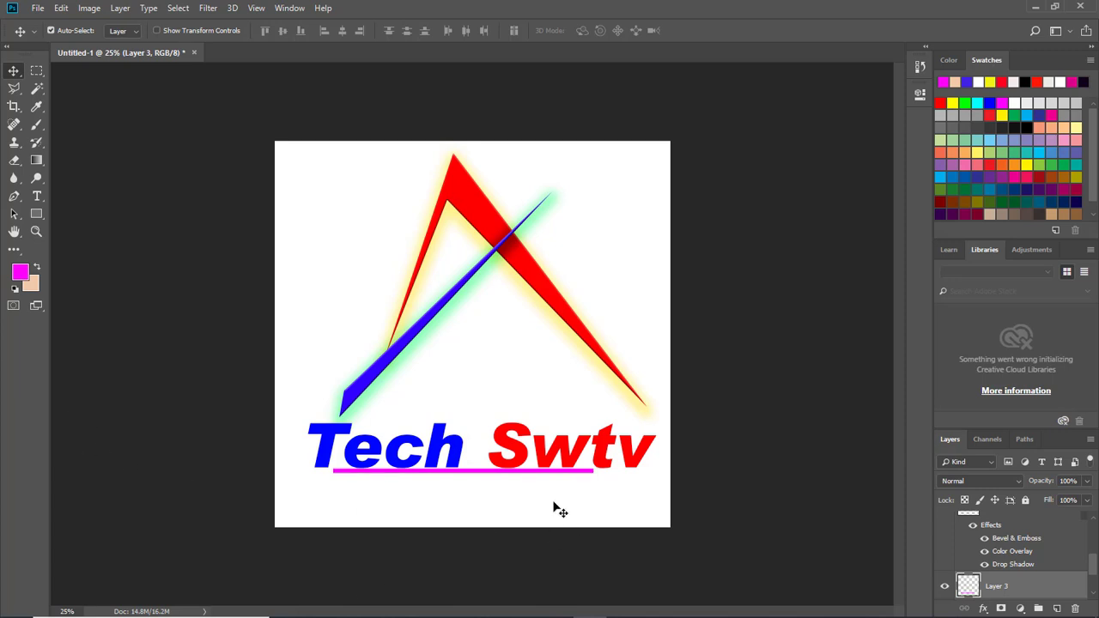
pyautogui.moveTo(509, 477); pyautogui.dragTo(481, 483)
pyautogui.rightClick(434, 489)
pyautogui.click(432, 486)
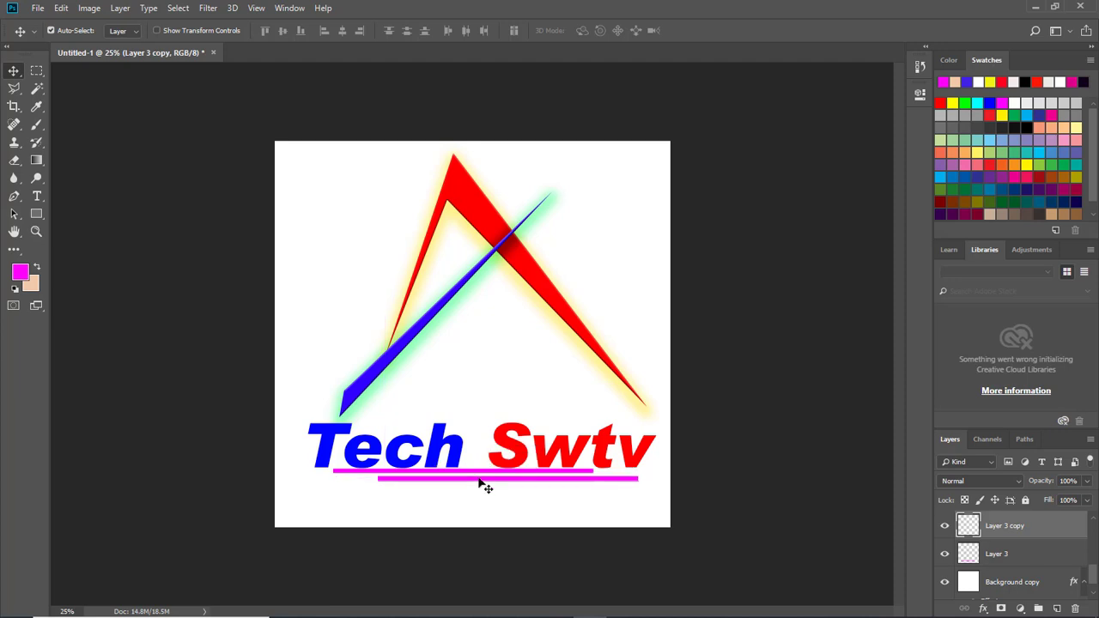
# - Move the original upper magenta line left so it starts beneath the "T" of "Tech"
pyautogui.rightClick(448, 479)
pyautogui.click(457, 483)
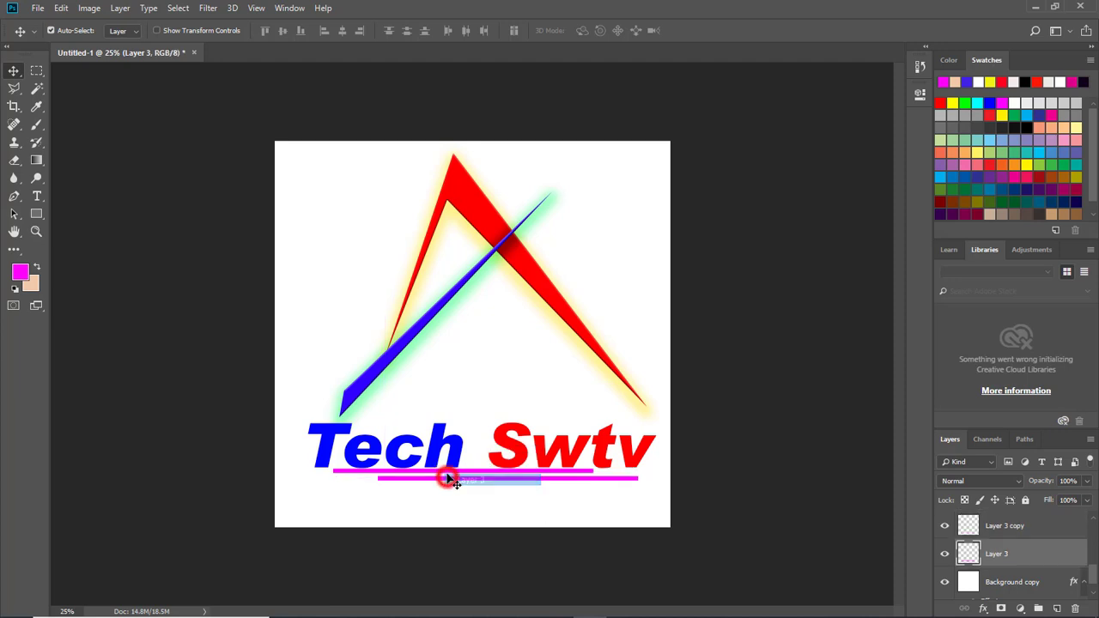
pyautogui.moveTo(449, 481); pyautogui.dragTo(423, 477)
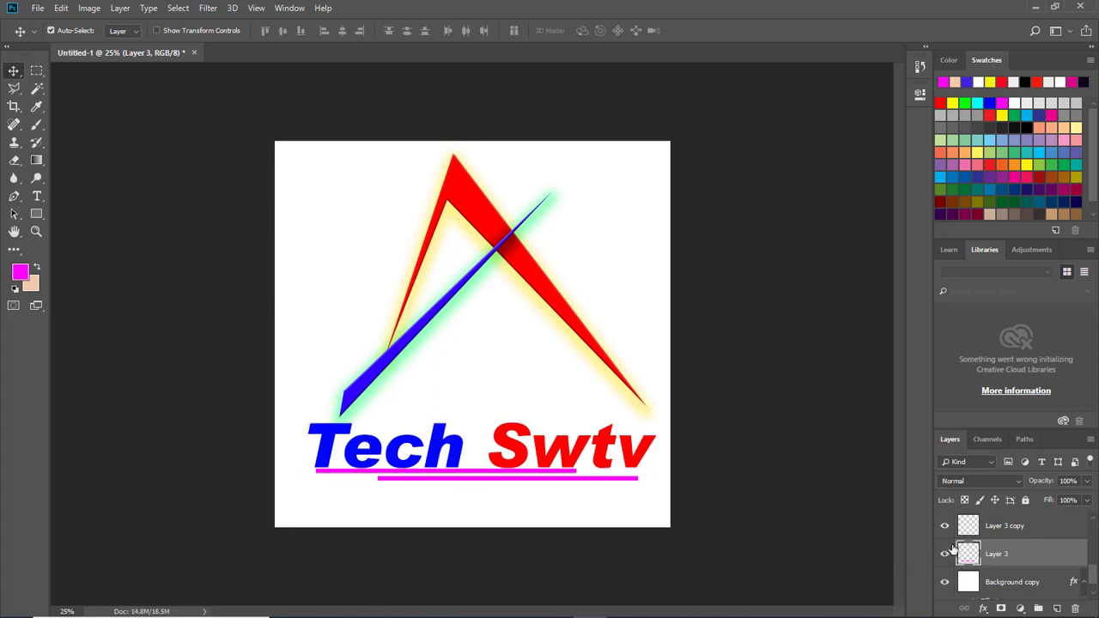
# - Apply a Color Overlay to the upper magenta line, using blue (#0006ff) sampled from the "T" of "Tech"
pyautogui.click(942, 526)
pyautogui.click(943, 527)
pyautogui.click(984, 610)
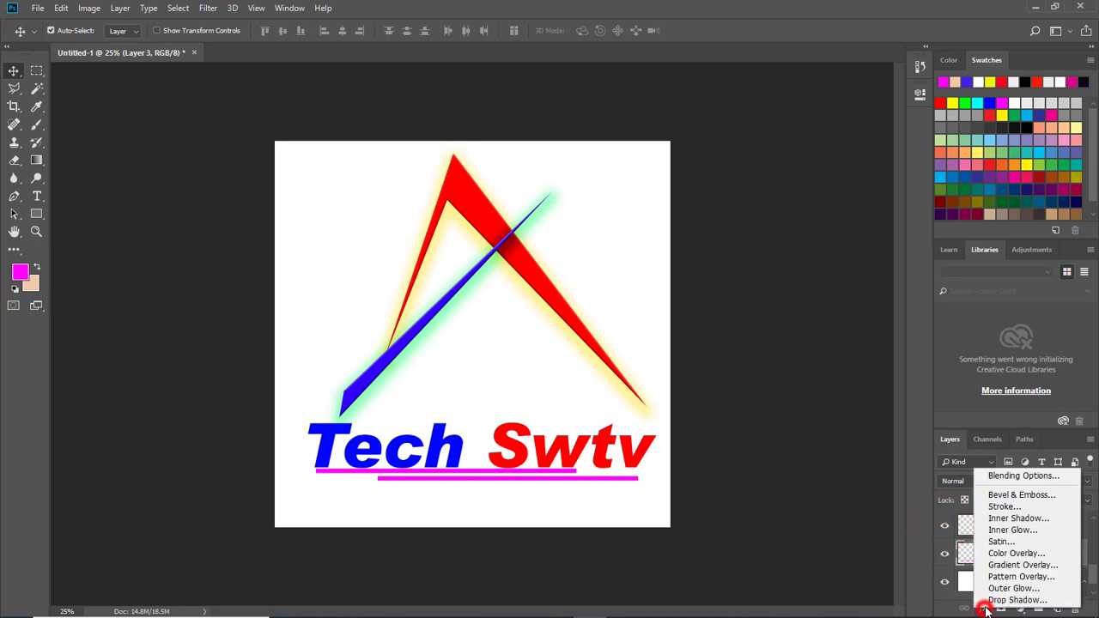
pyautogui.click(1008, 556)
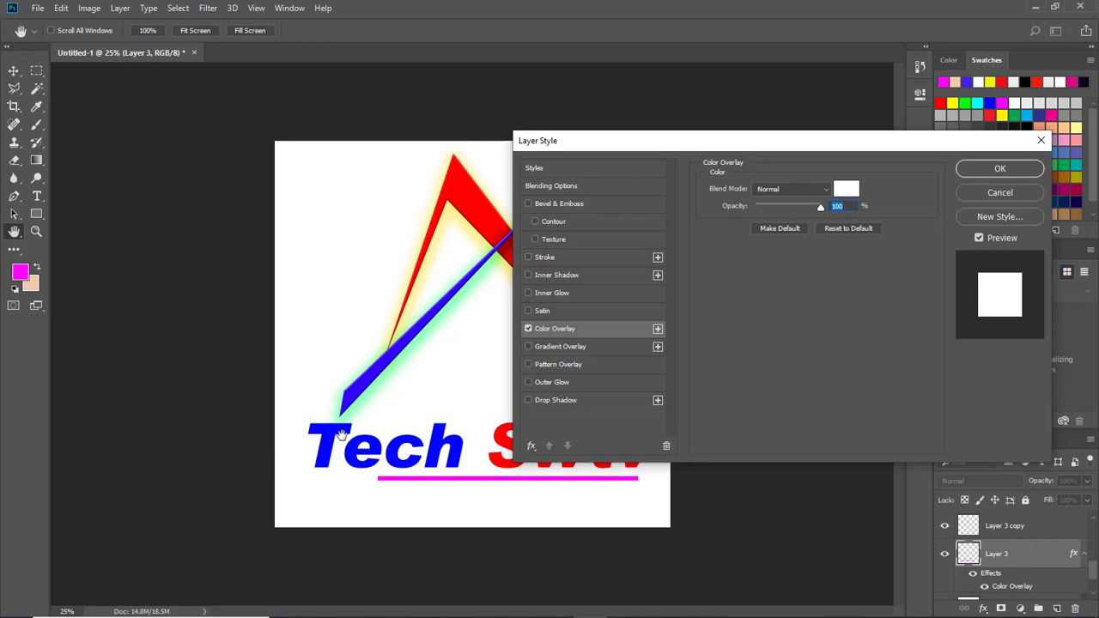
pyautogui.click(846, 189)
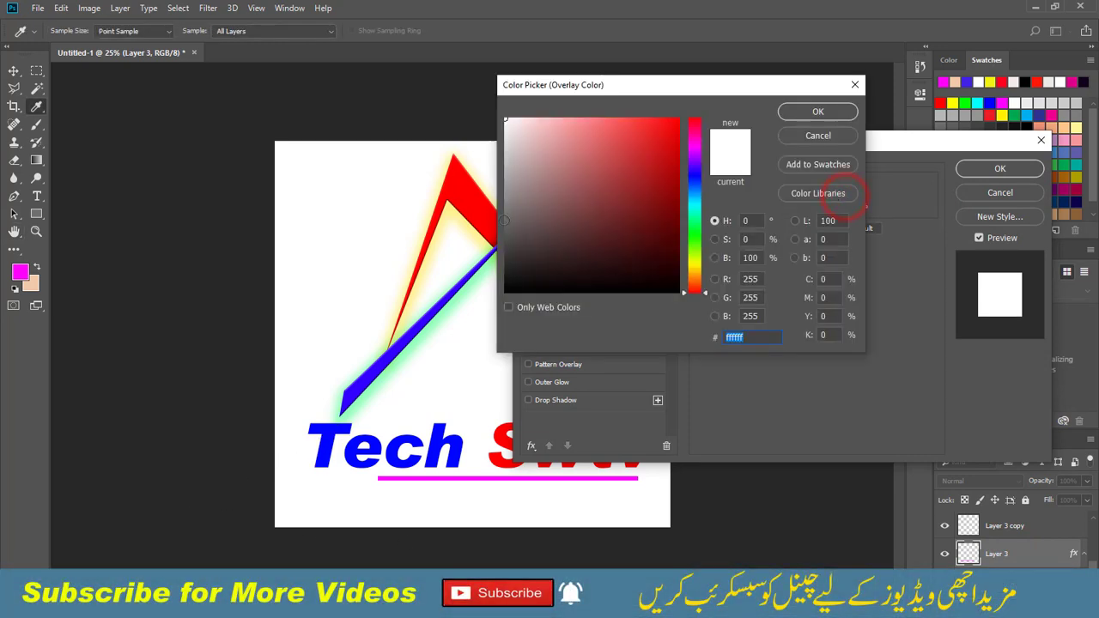
pyautogui.click(336, 421)
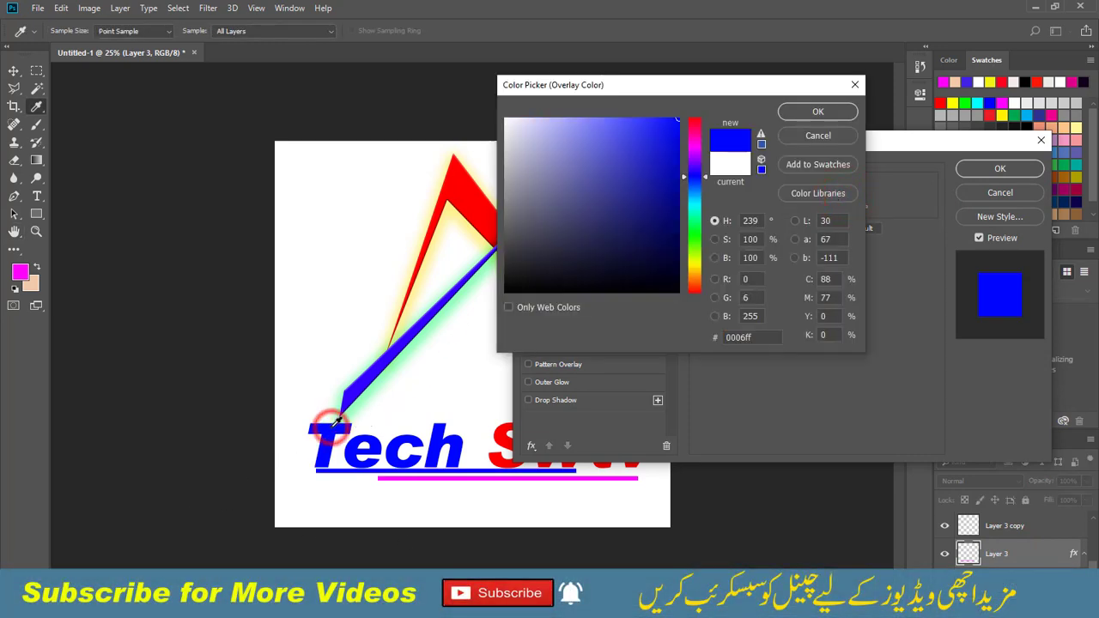
pyautogui.click(820, 113)
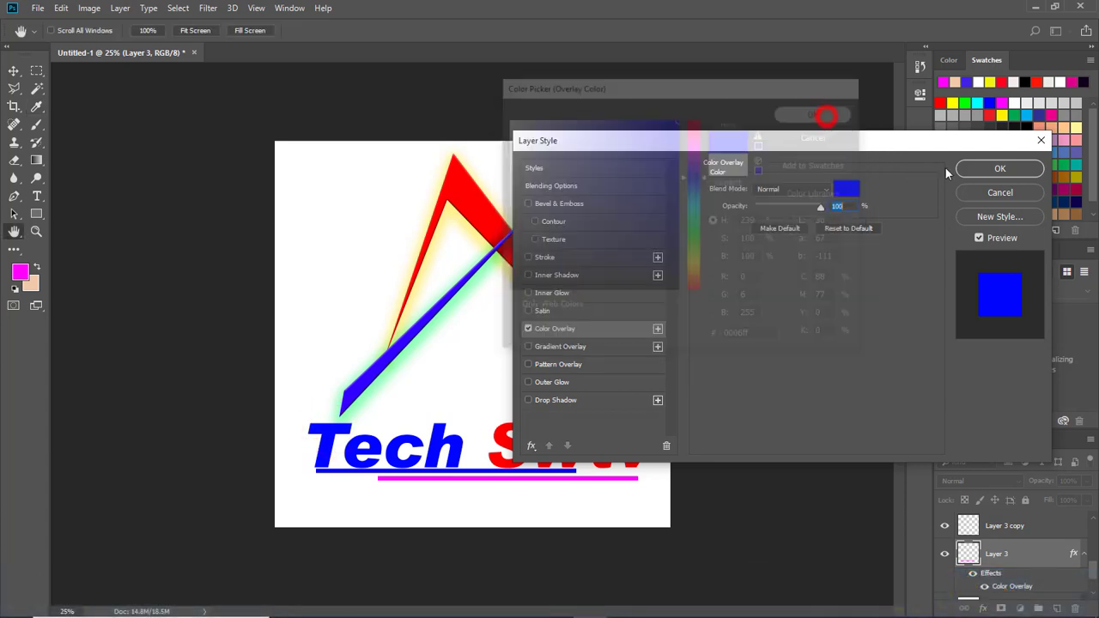
pyautogui.click(1000, 168)
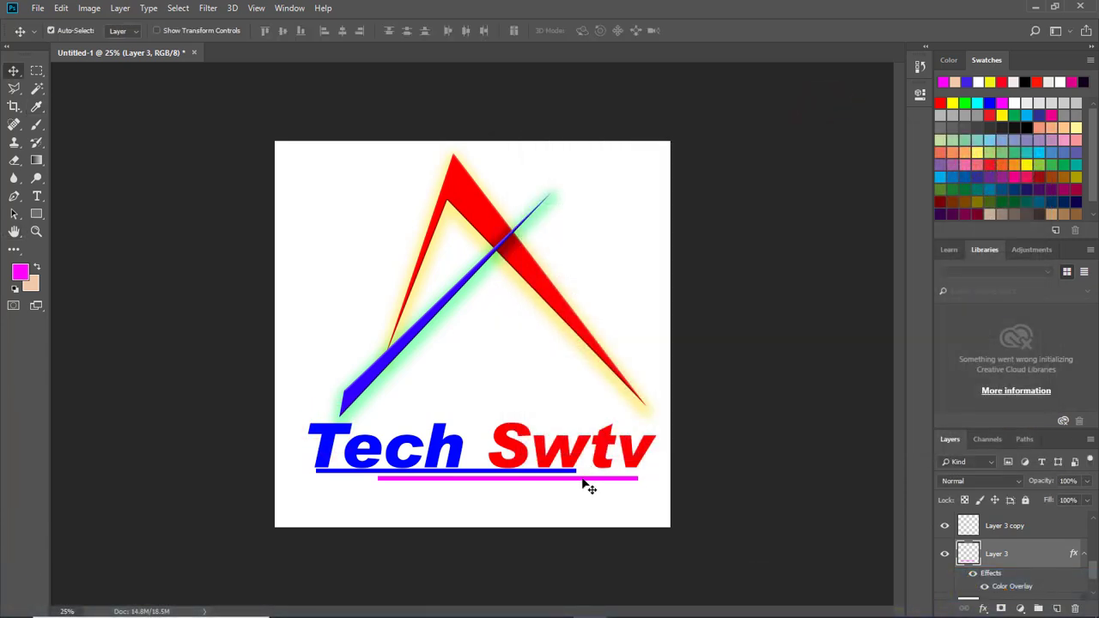
# - Apply a Color Overlay to the lower magenta line, using red (#ff0000) sampled from the letter A's red stroke
pyautogui.rightClick(589, 486)
pyautogui.click(597, 485)
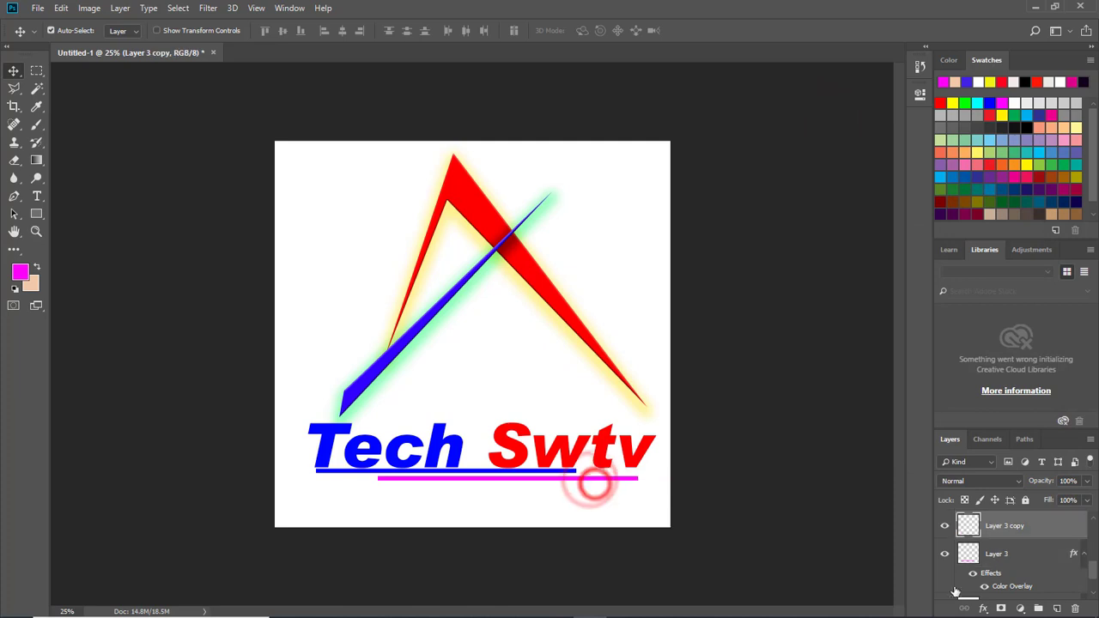
pyautogui.click(983, 609)
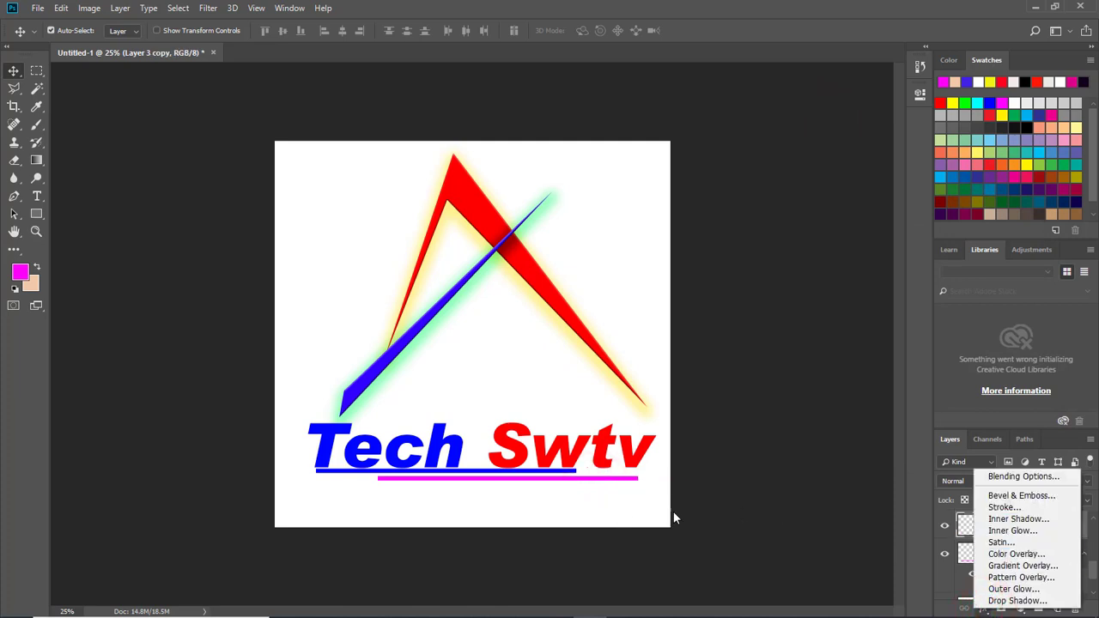
pyautogui.click(985, 553)
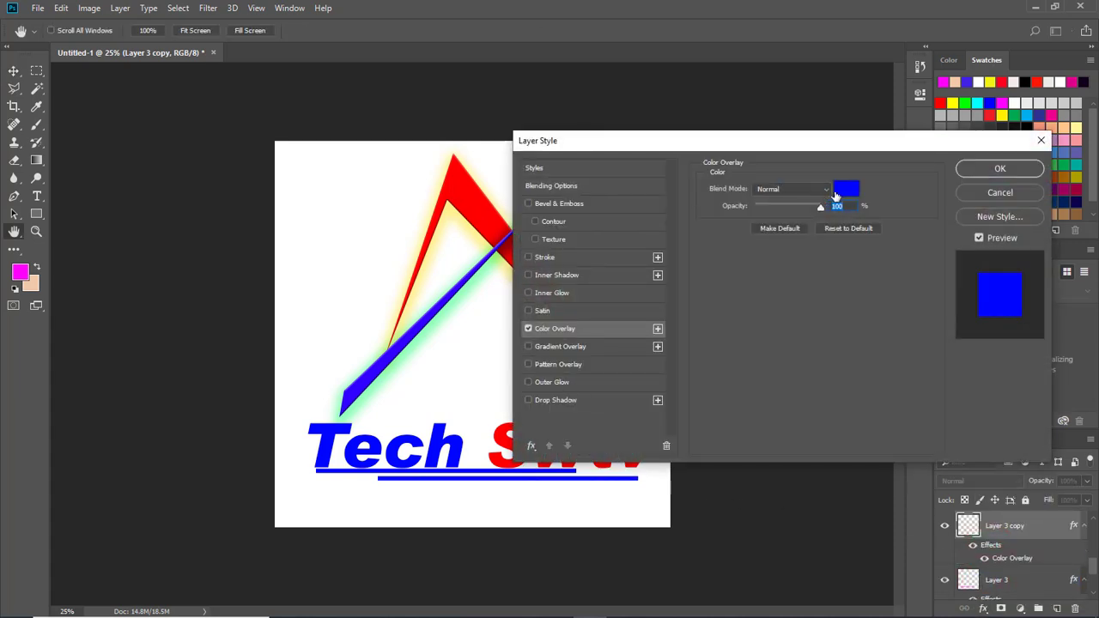
pyautogui.click(845, 188)
pyautogui.click(454, 180)
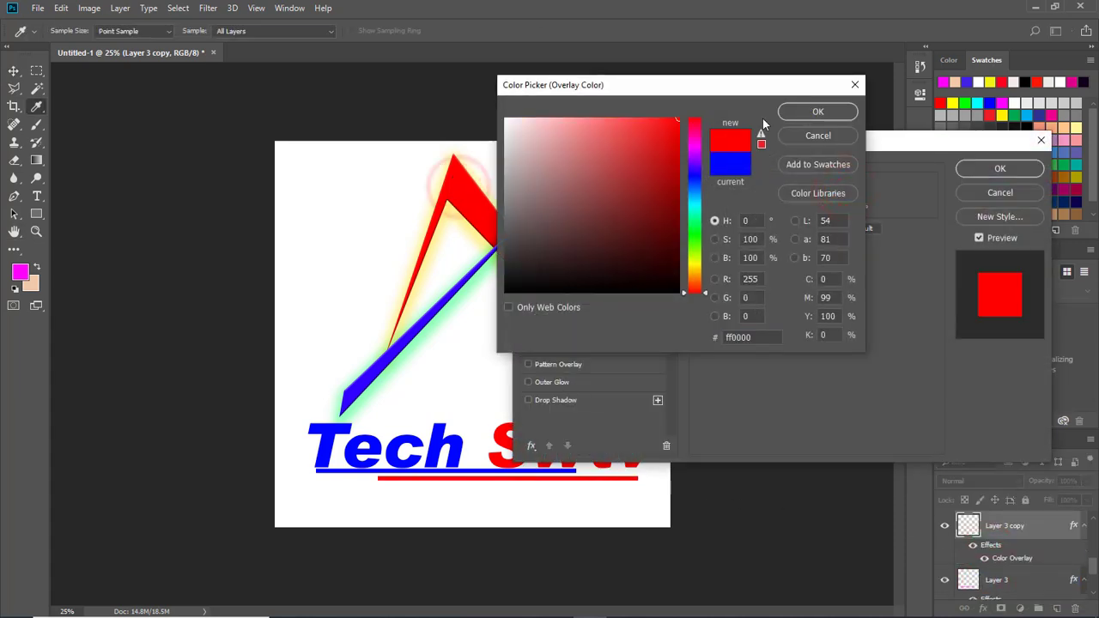
pyautogui.click(818, 112)
pyautogui.click(1000, 169)
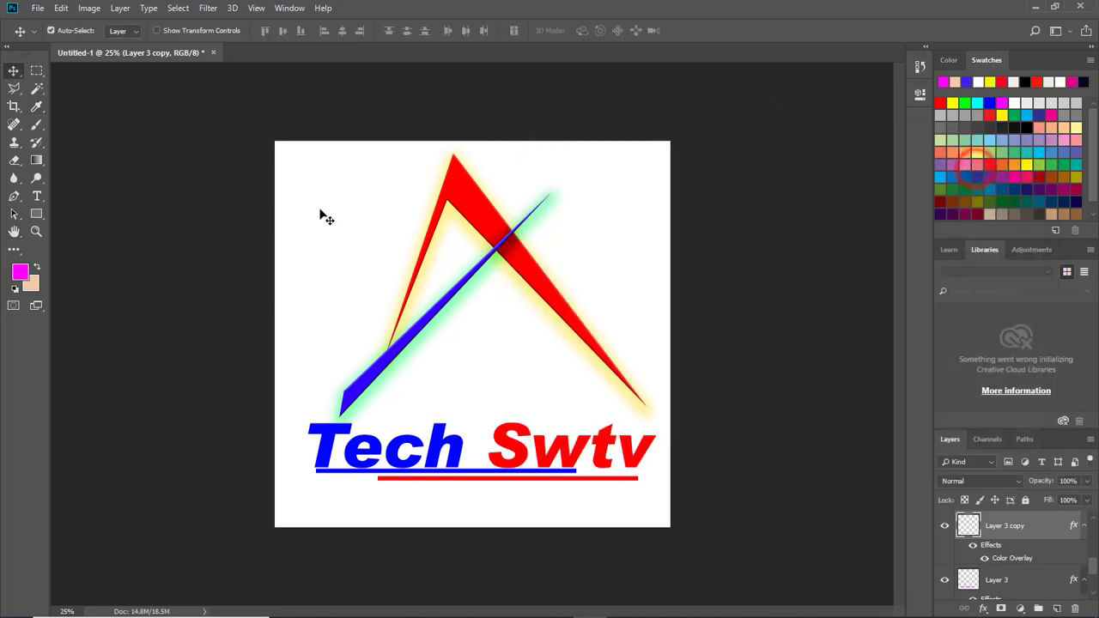
# - Display the logo in full screen mode and enlarge it to examine the letter, caption and underlines
pyautogui.click(36, 71)
pyautogui.click(13, 70)
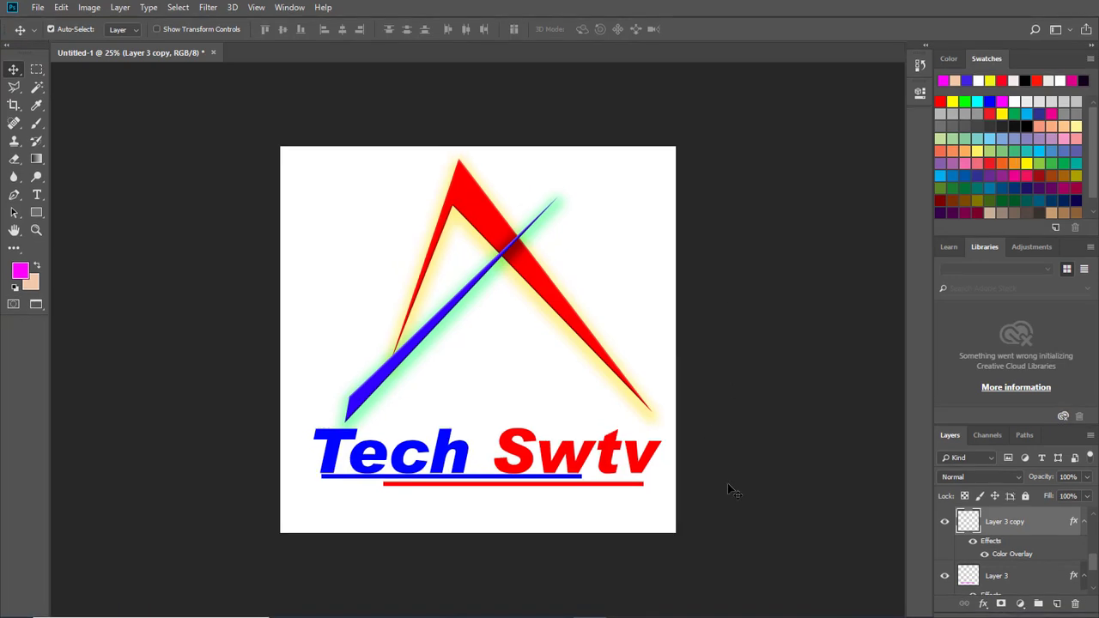
pyautogui.press('f')
pyautogui.press('f')
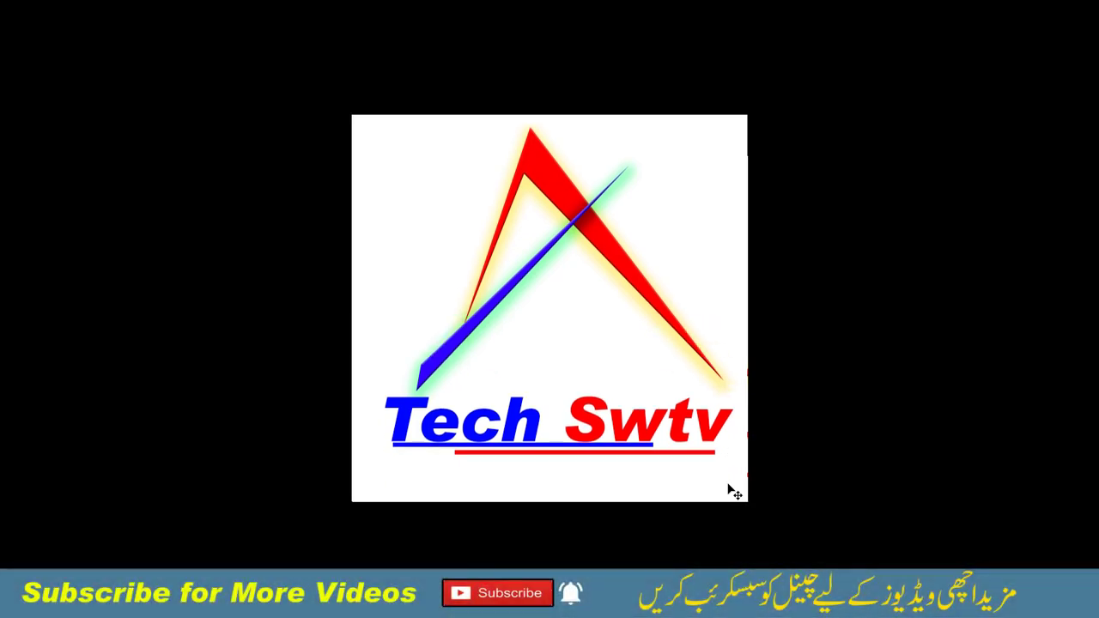
pyautogui.hotkey('ctrl', '+')
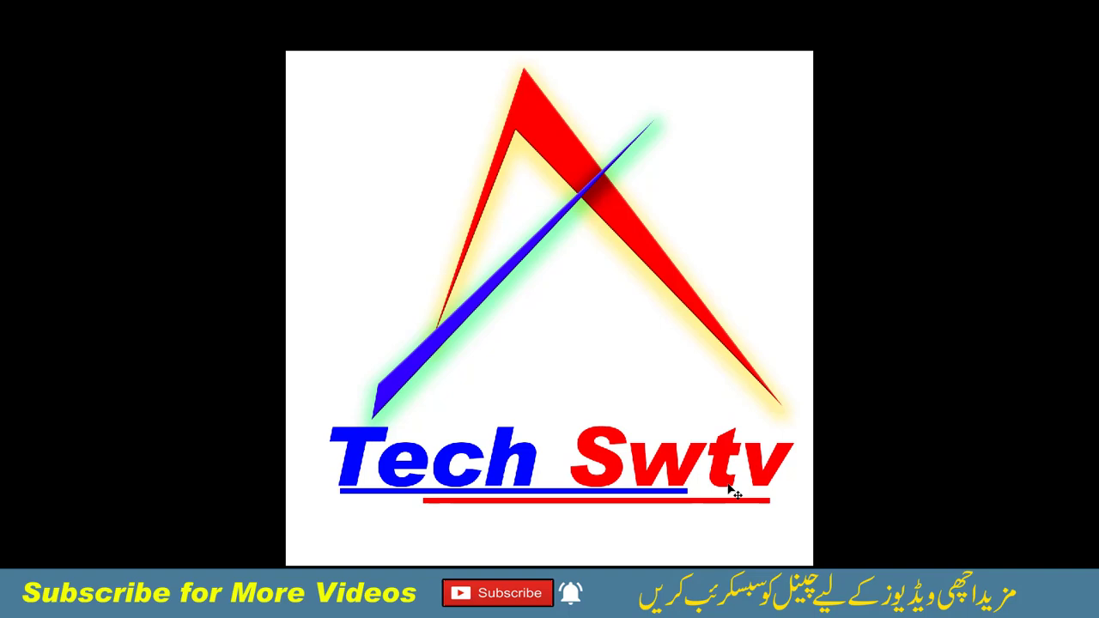
pyautogui.hotkey('ctrl', '+')
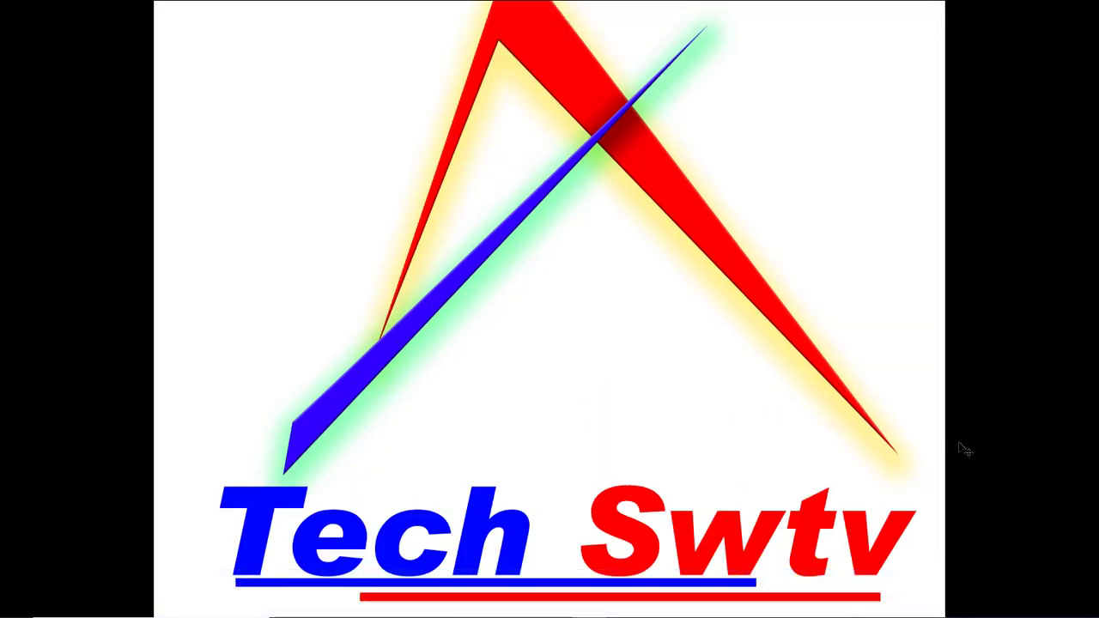